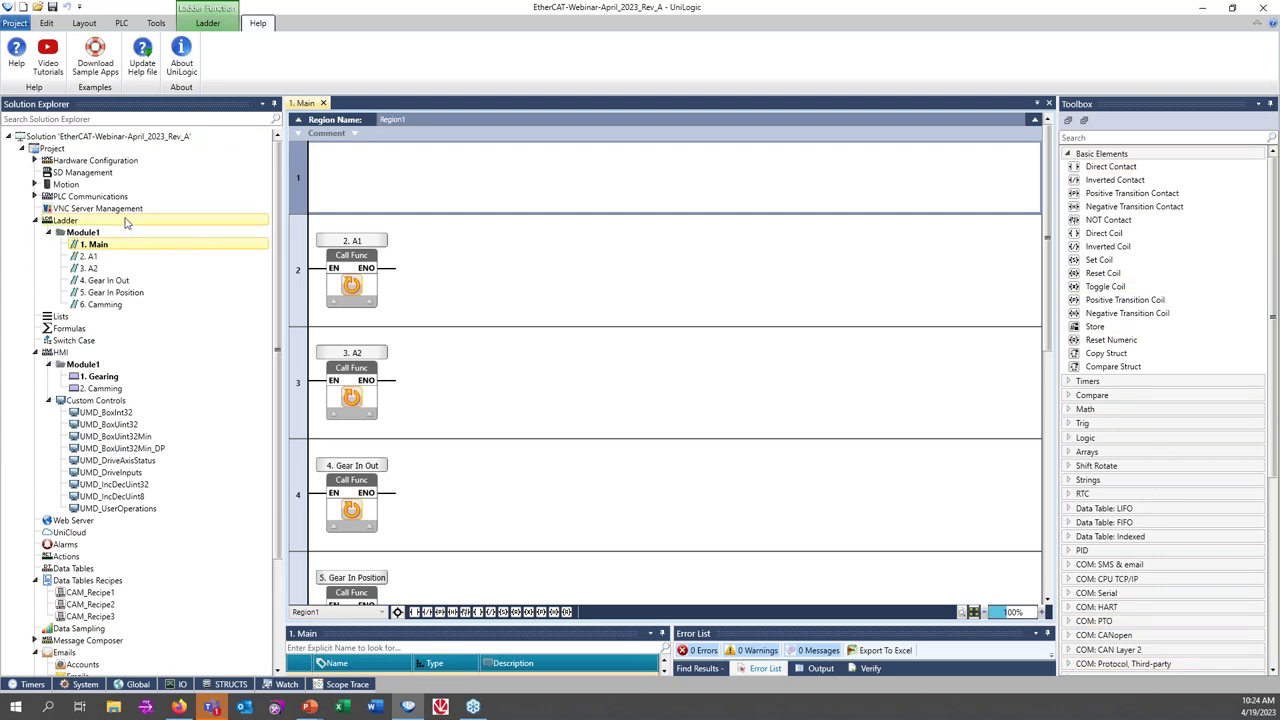
# Open the Controller Model (USC-x10-B1) page under Hardware Configuration
pyautogui.click(57, 141)
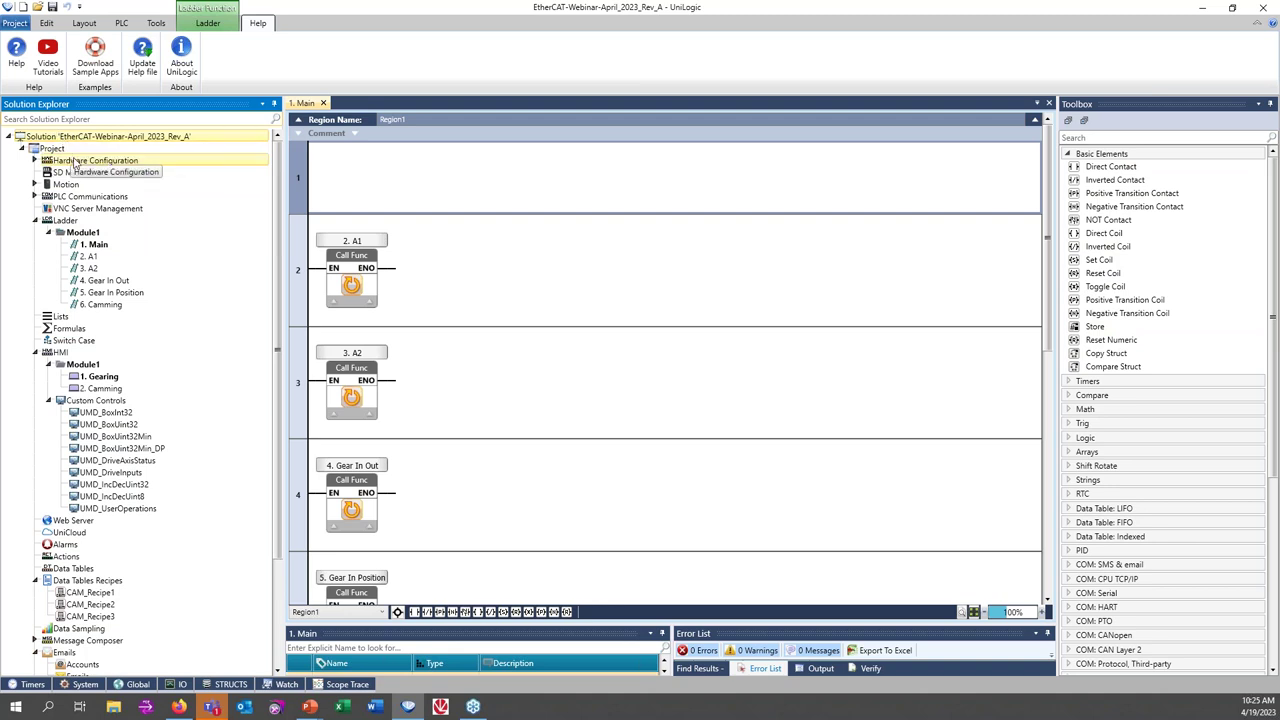
pyautogui.click(75, 163)
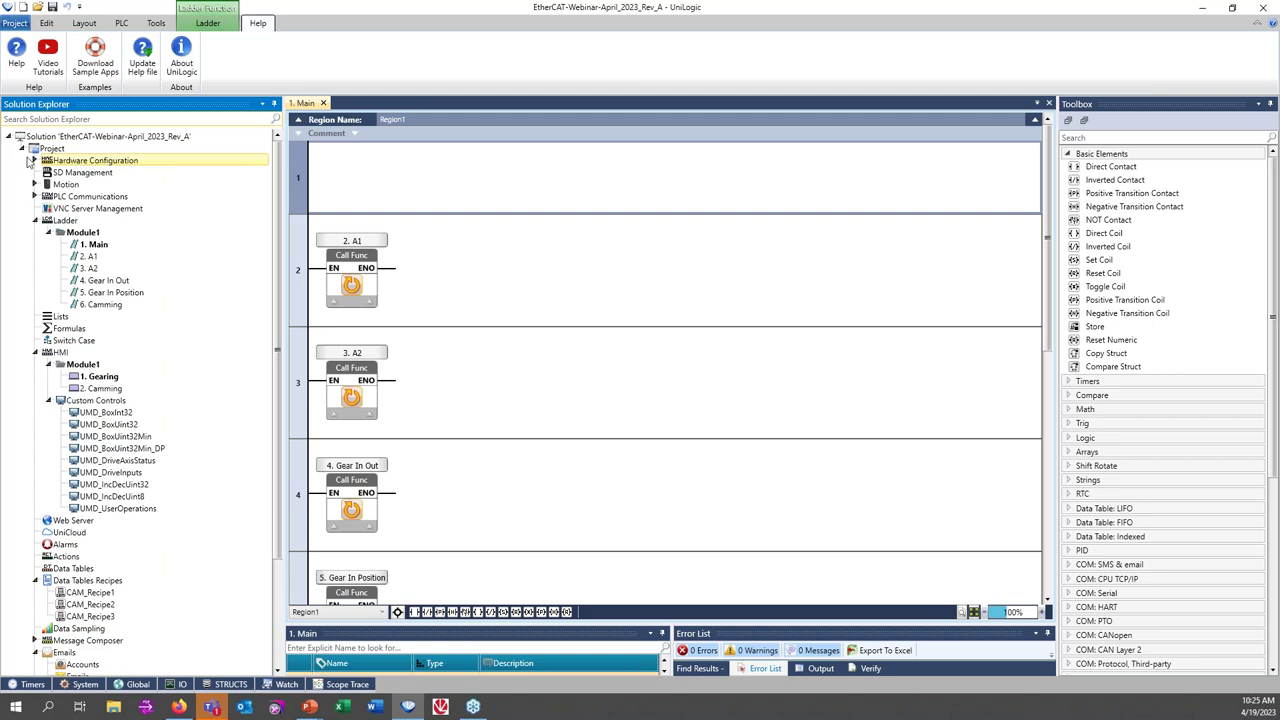
pyautogui.click(35, 161)
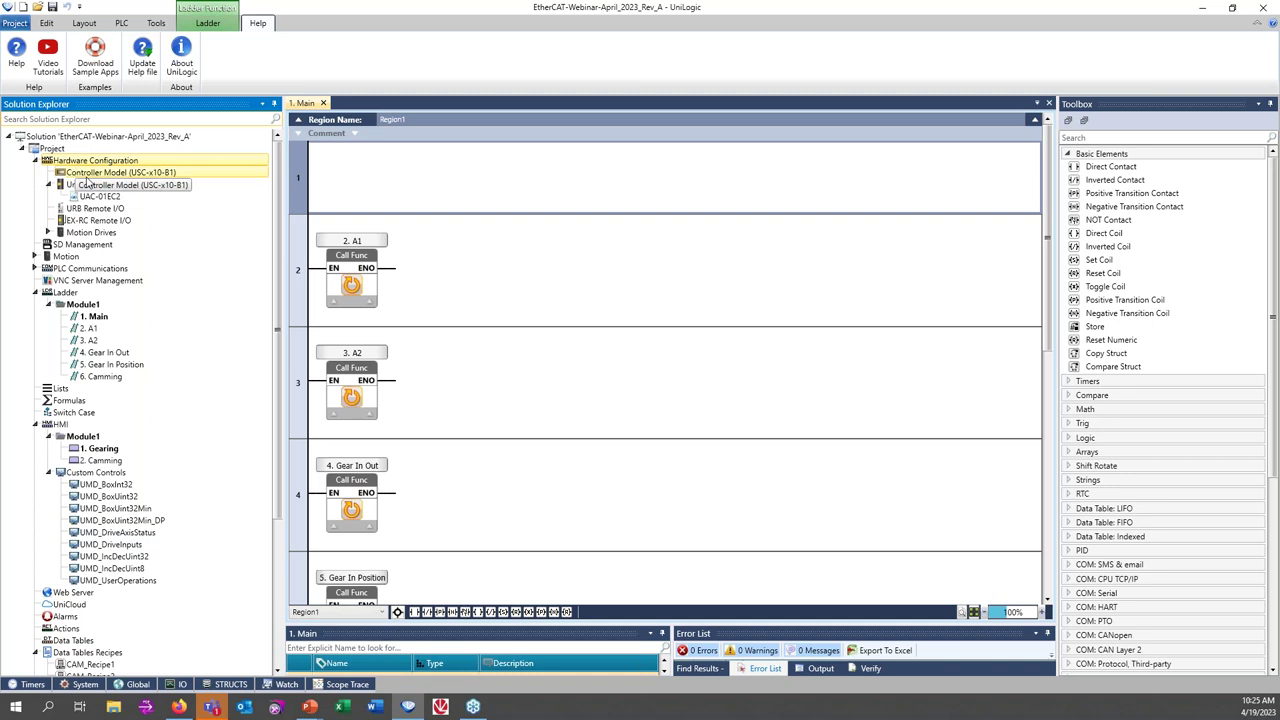
pyautogui.doubleClick(88, 173)
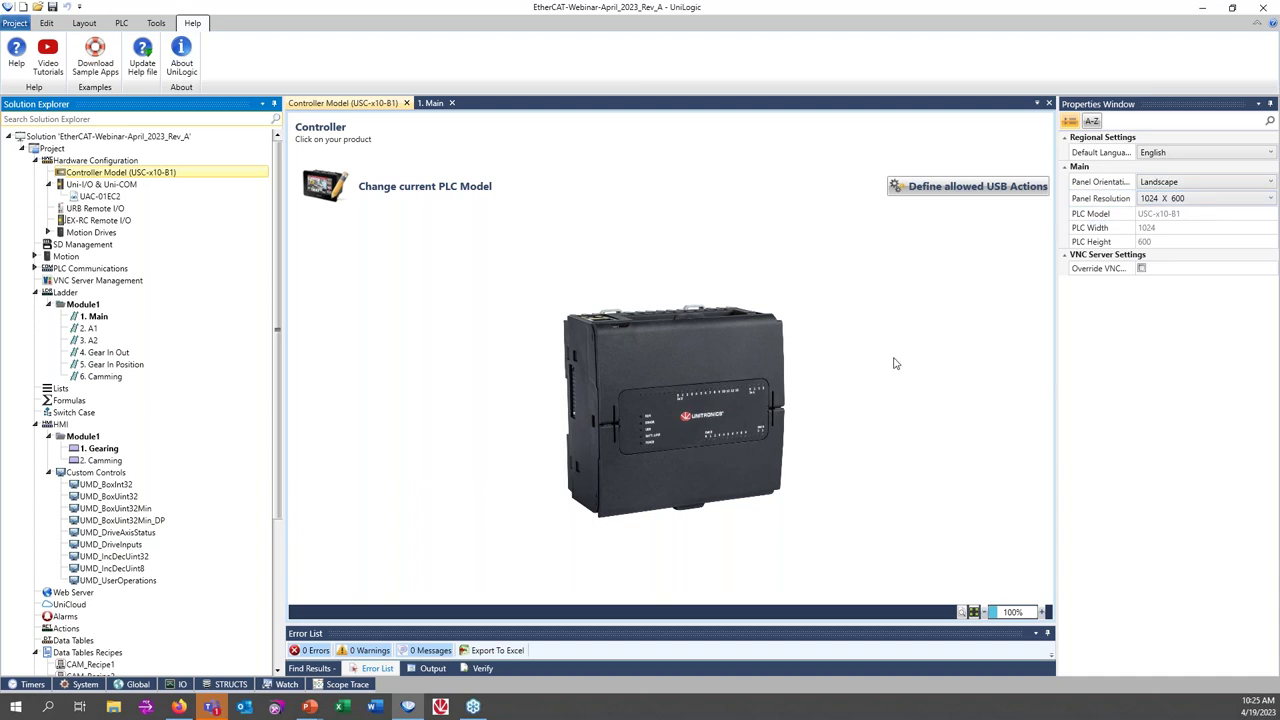
# Open the Uni-I/O & Uni-COM configuration and inspect the UAC-01EC2 communication module in the module list and beside the controller
pyautogui.click(105, 187)
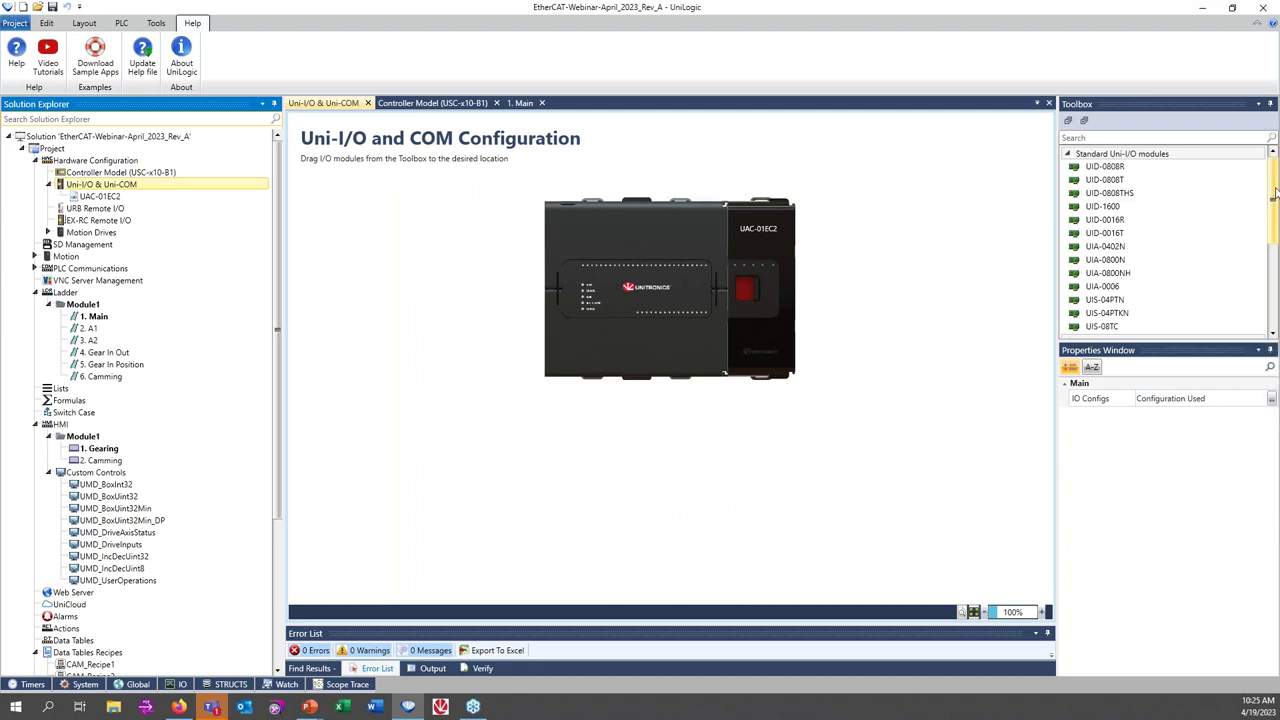
pyautogui.moveTo(1275, 187); pyautogui.dragTo(1268, 292)
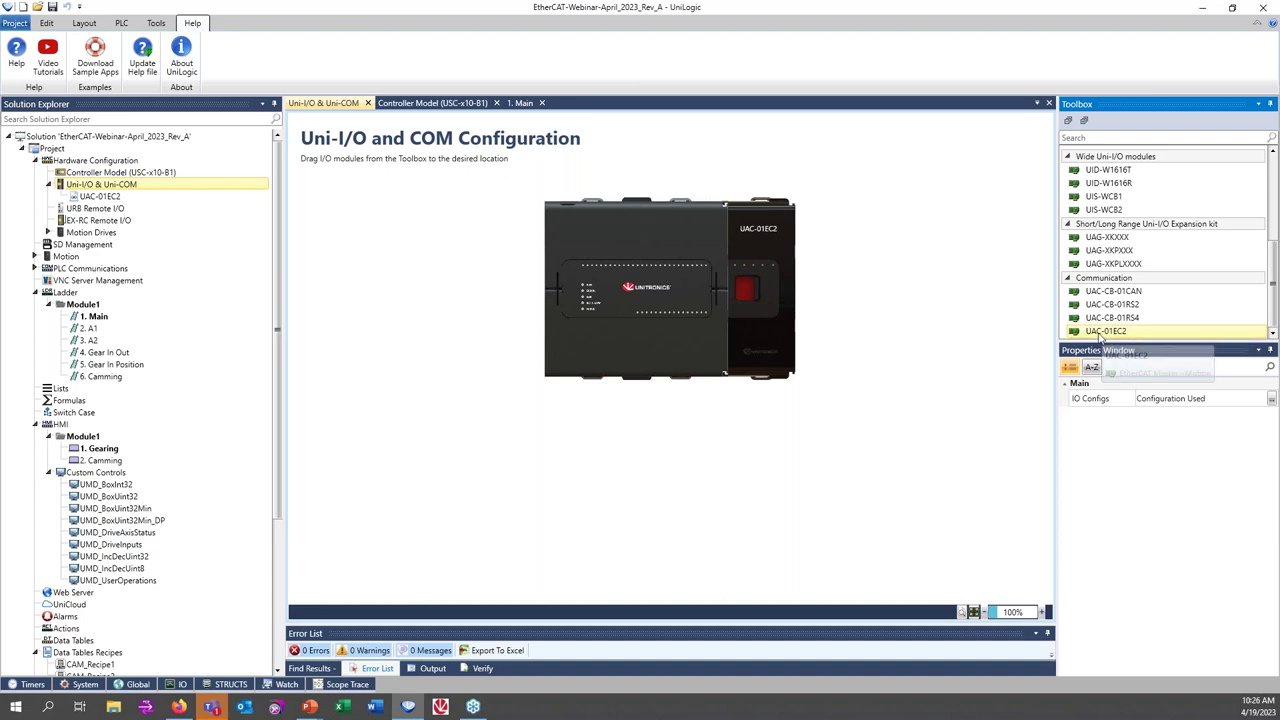
pyautogui.moveTo(1098, 338); pyautogui.dragTo(762, 229)
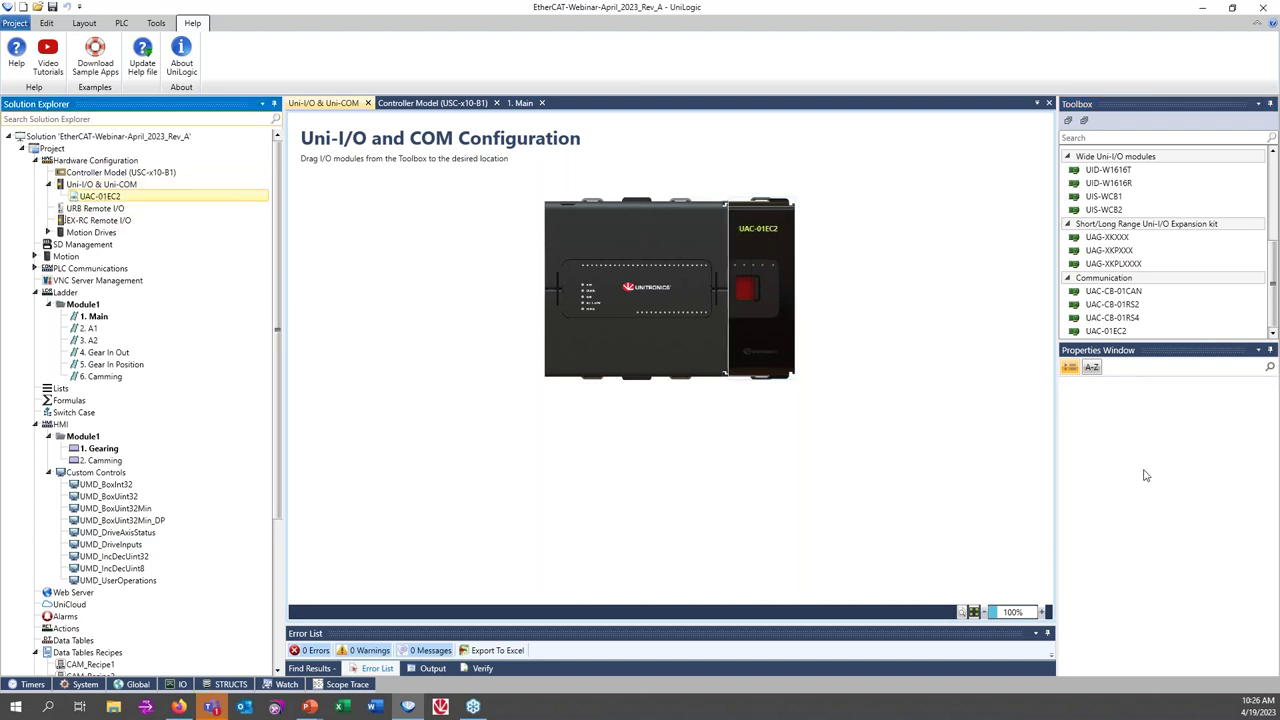
# Open the URB Remote I/O and EX-RC Remote I/O pages to check both remote I/O types
pyautogui.doubleClick(103, 209)
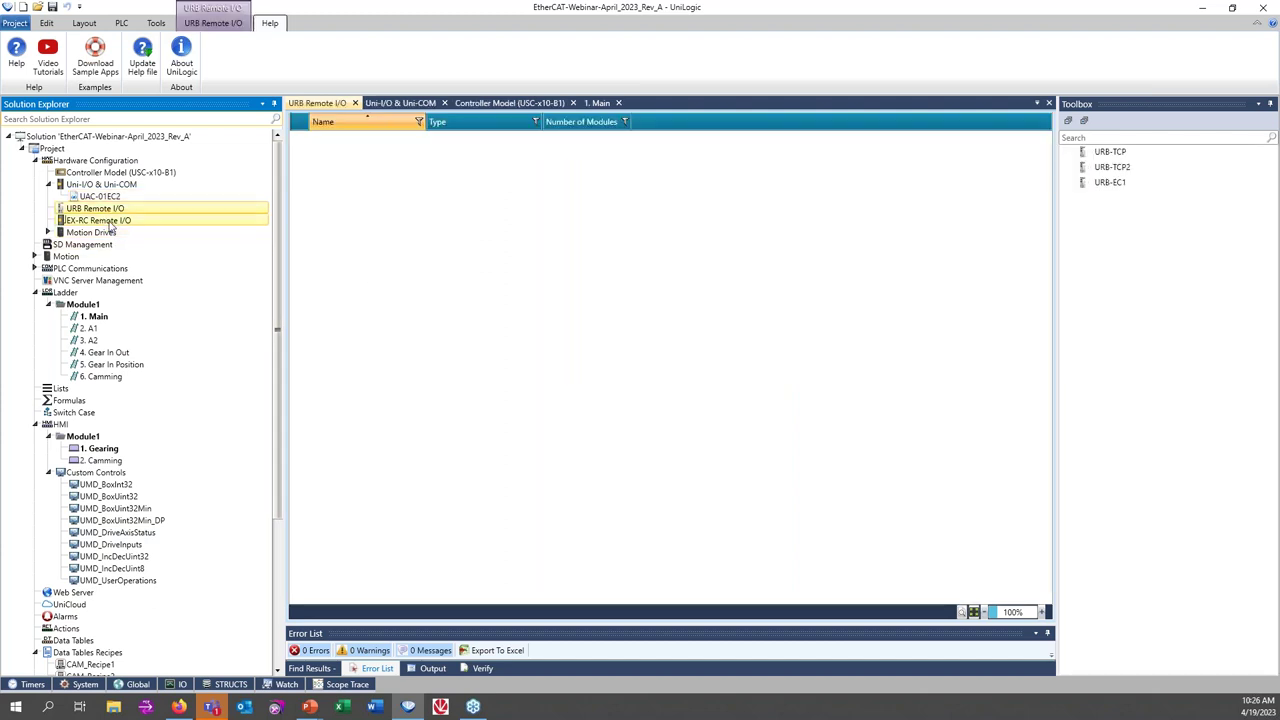
pyautogui.doubleClick(112, 221)
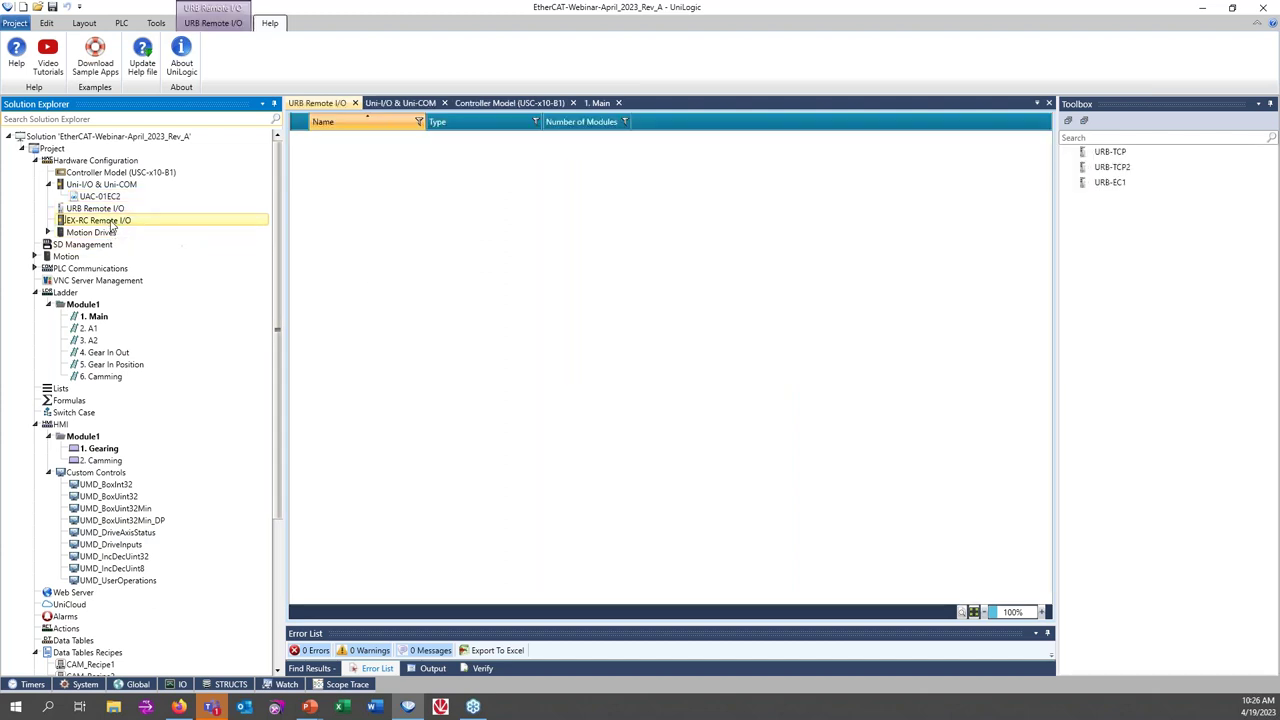
pyautogui.doubleClick(100, 209)
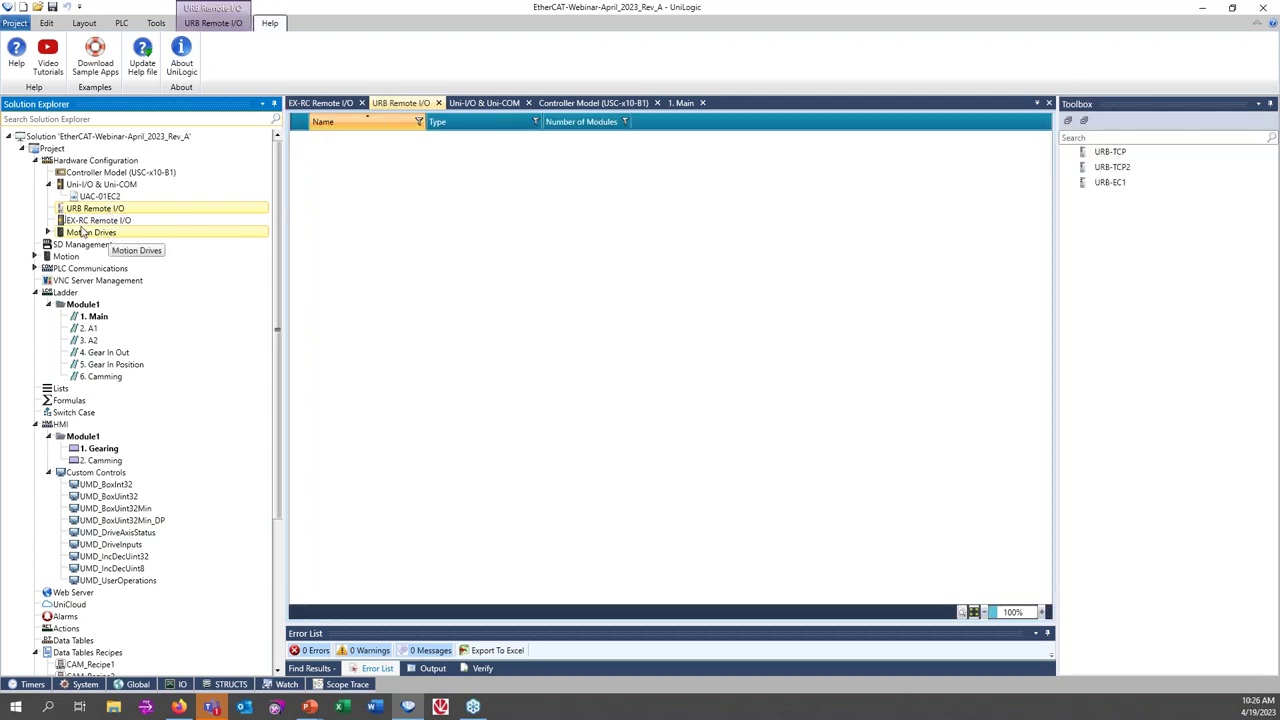
# Expand the Motion Drives hardware down to Servo and open its Servo Drives list
pyautogui.click(70, 236)
pyautogui.click(48, 233)
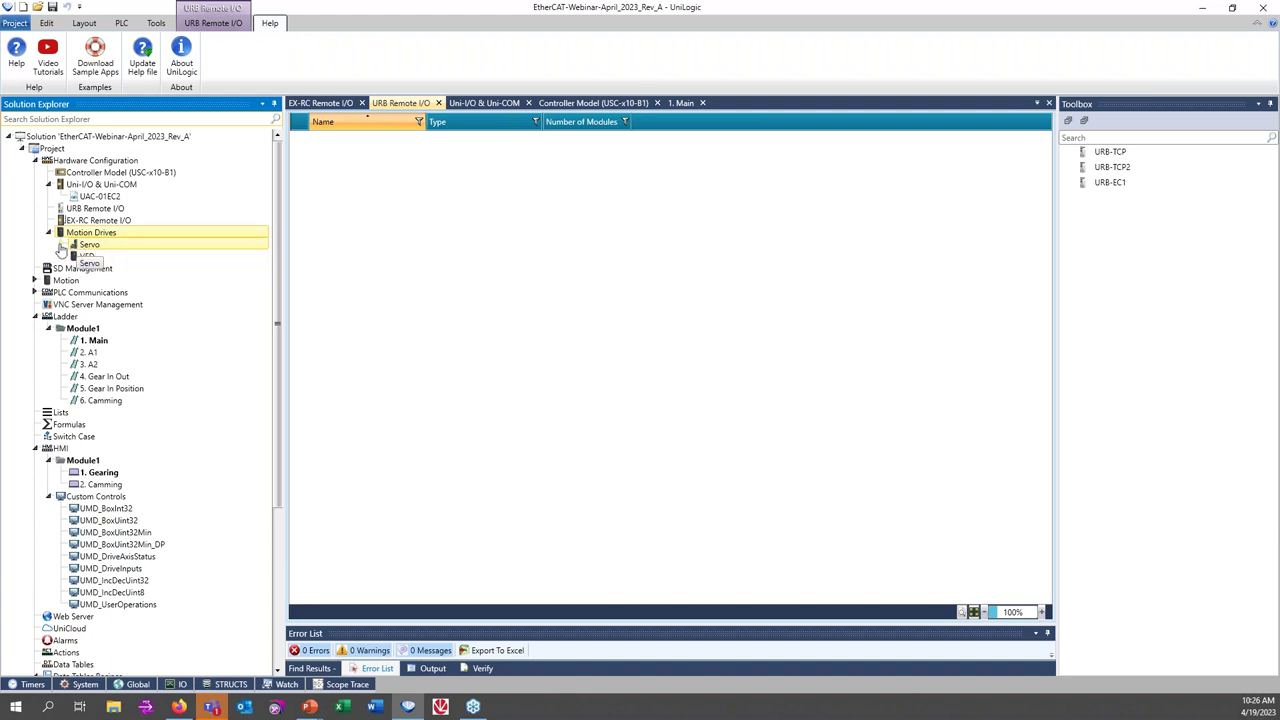
pyautogui.click(61, 244)
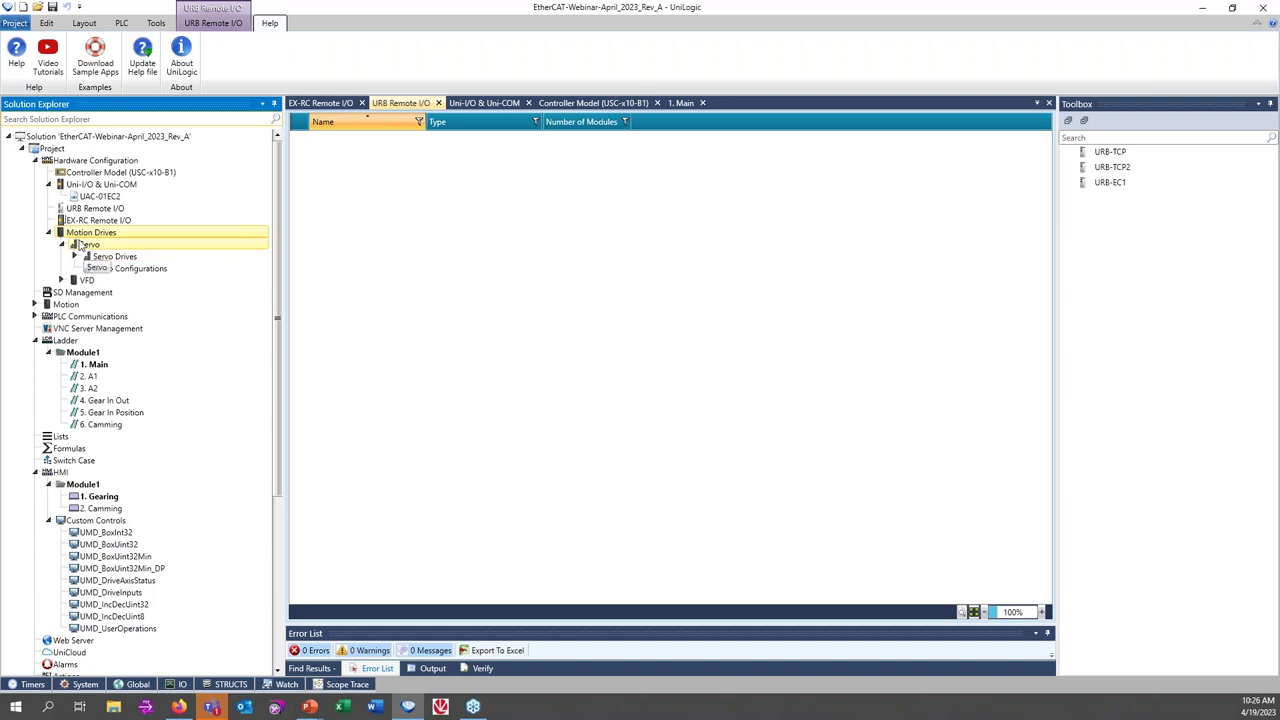
pyautogui.doubleClick(114, 256)
pyautogui.click(108, 271)
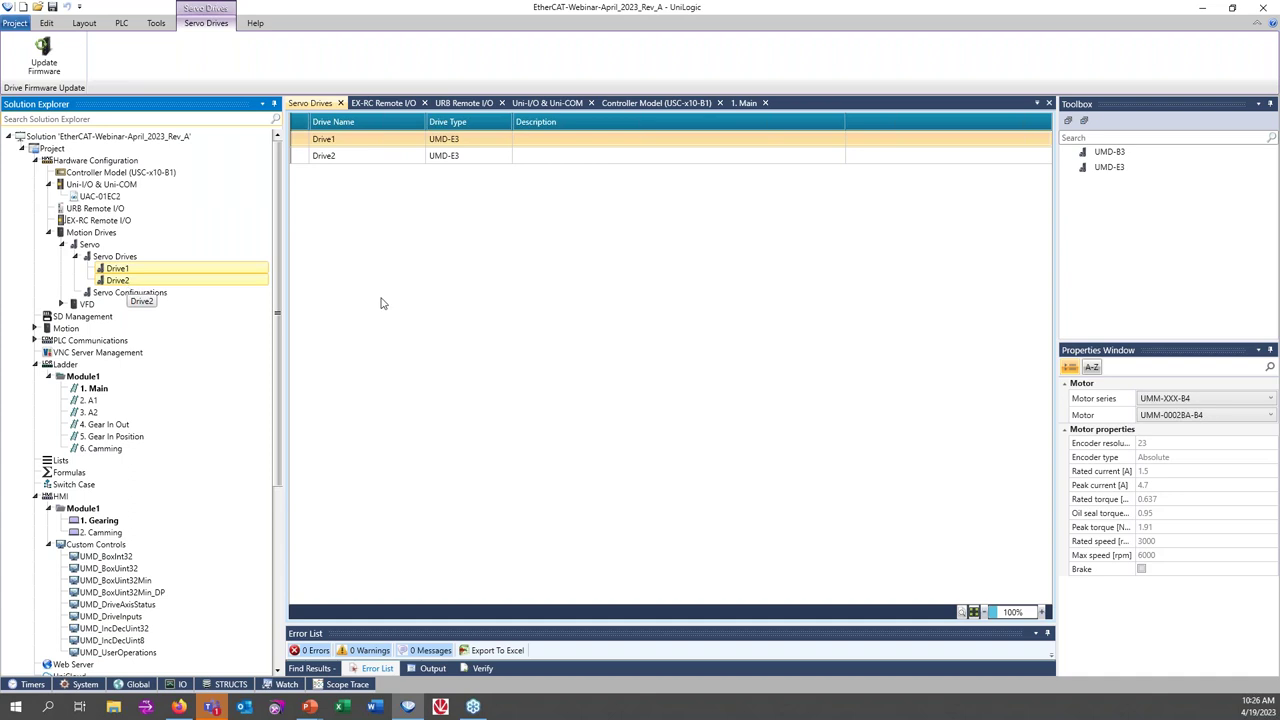
# Inspect the drive types of Drive1 and Drive2 and the servo drive models available to add
pyautogui.click(427, 140)
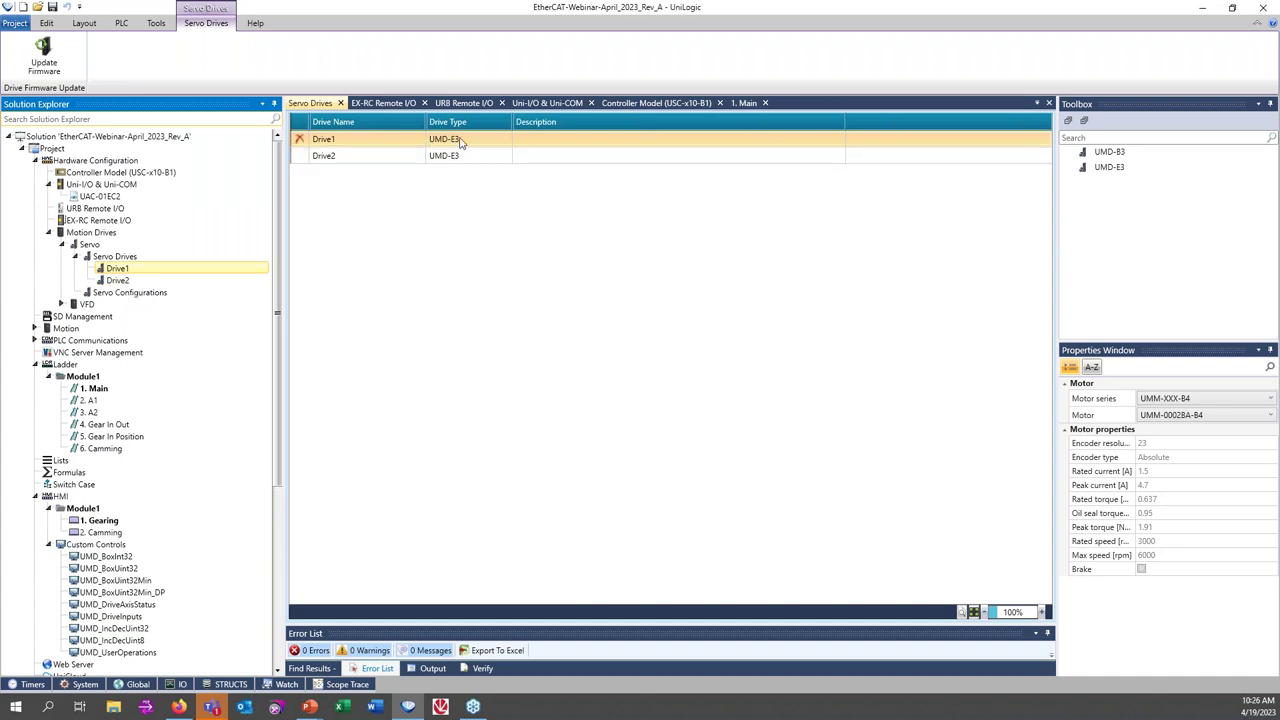
pyautogui.click(474, 157)
pyautogui.click(1115, 153)
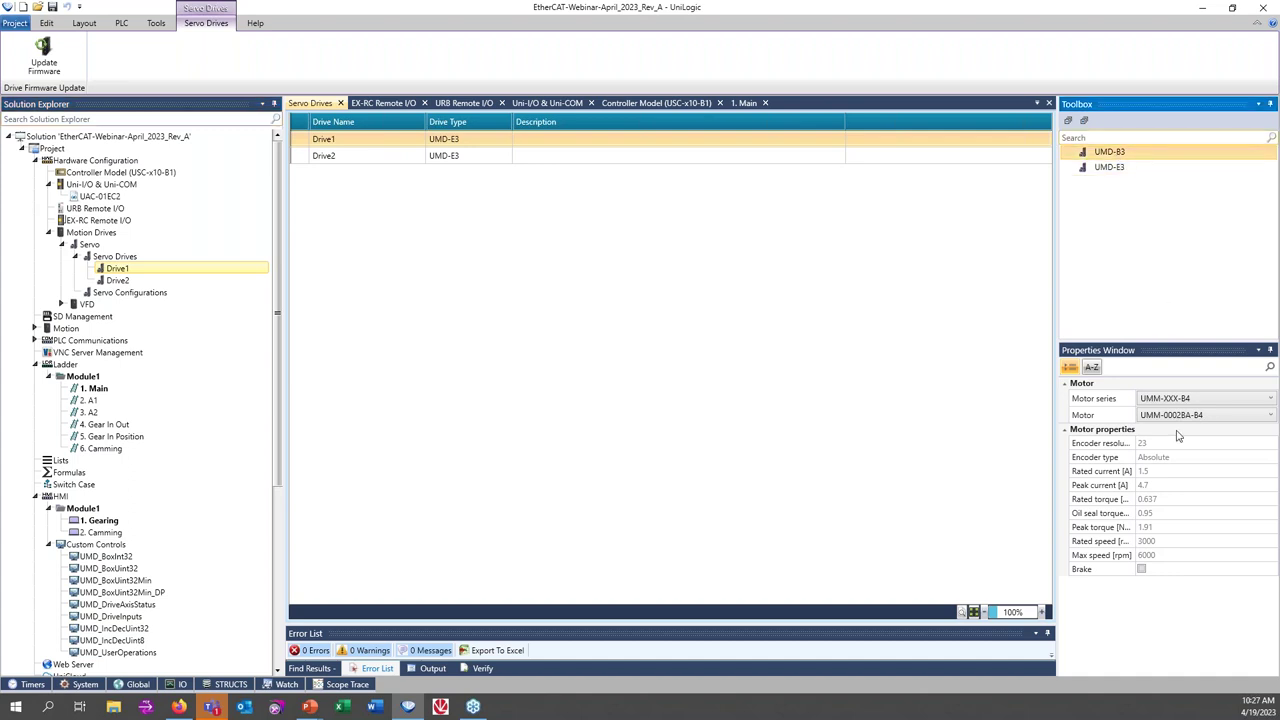
# Review the motor series and motor model choices for Drive1, and check the motor assigned to Drive2
pyautogui.click(1272, 399)
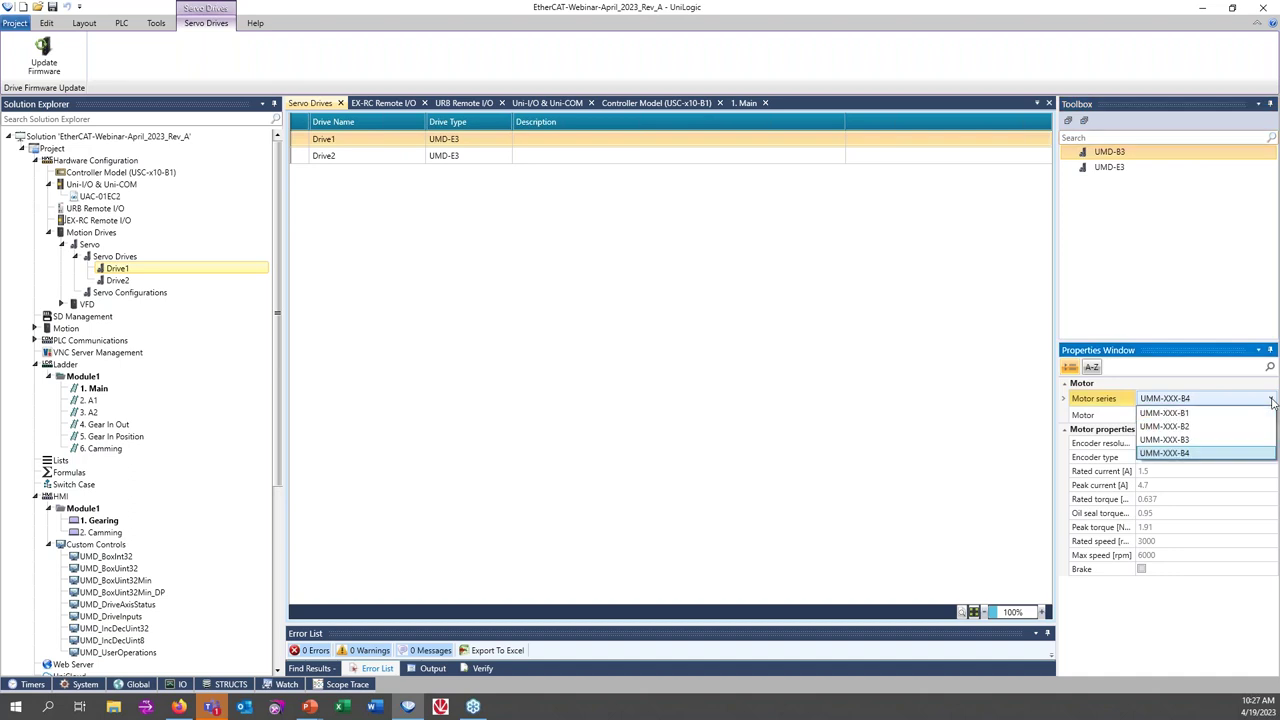
pyautogui.click(1168, 452)
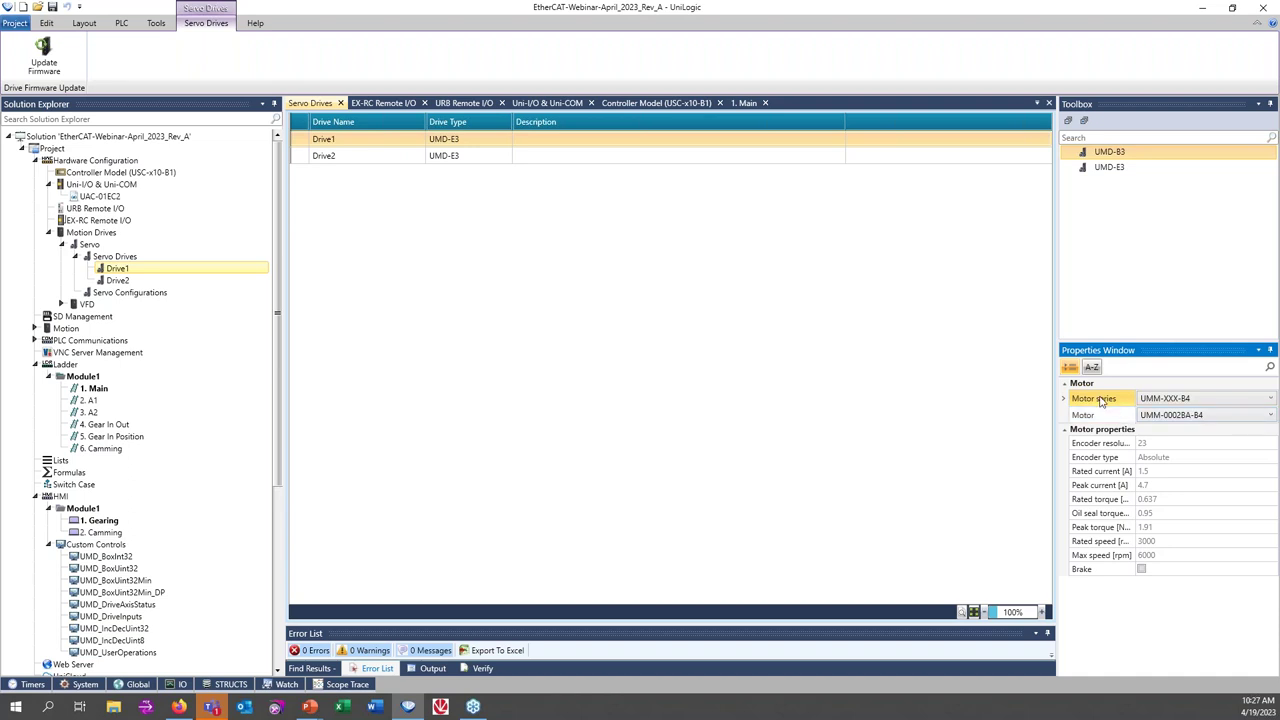
pyautogui.click(1180, 418)
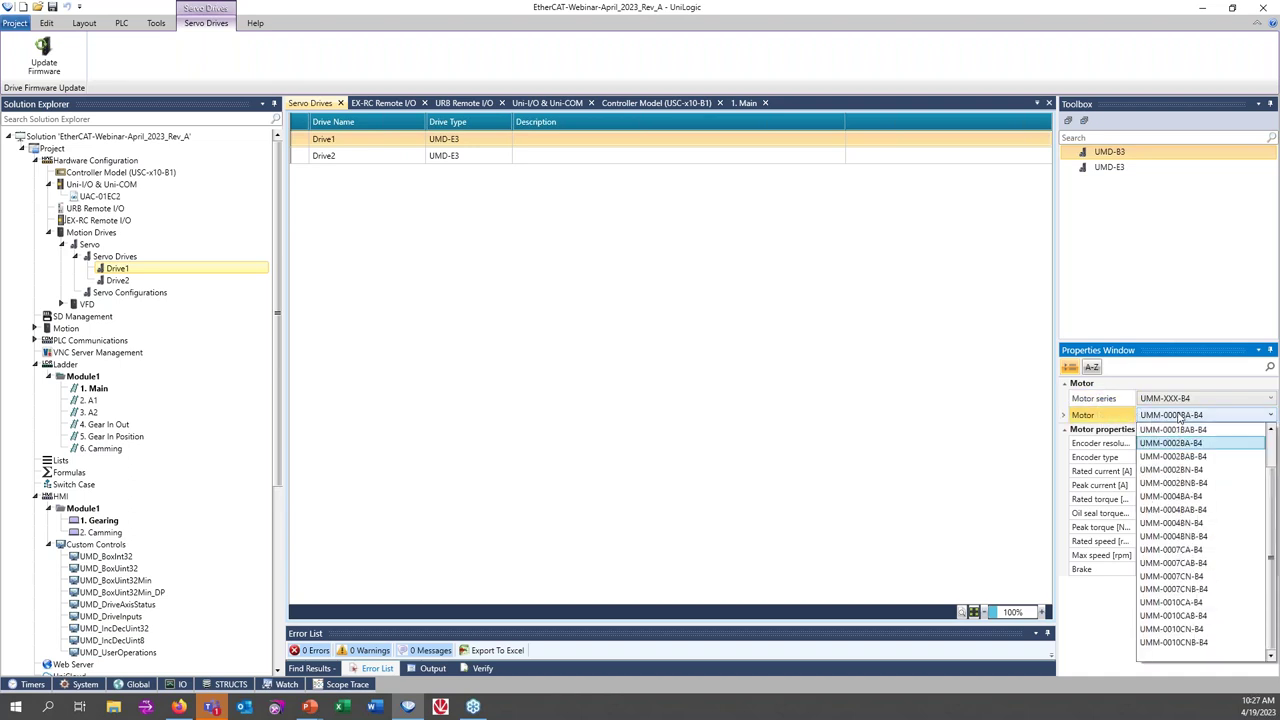
pyautogui.click(1180, 418)
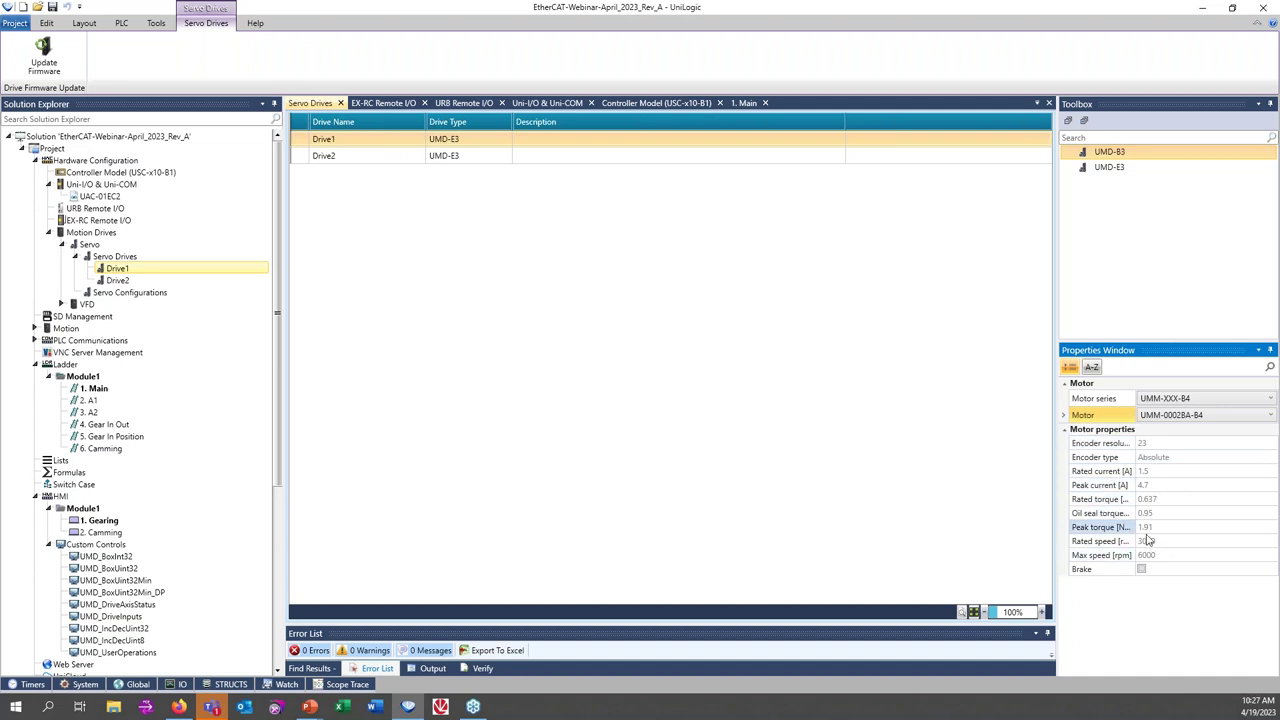
pyautogui.click(118, 281)
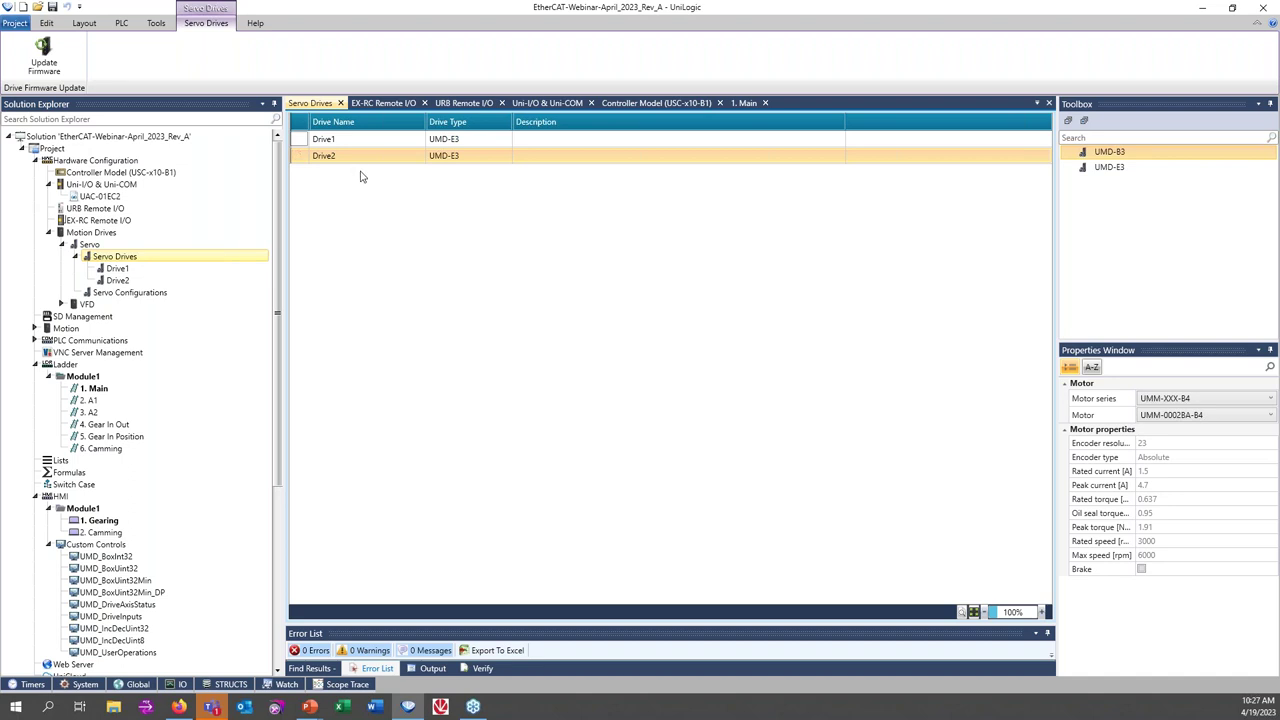
pyautogui.click(90, 258)
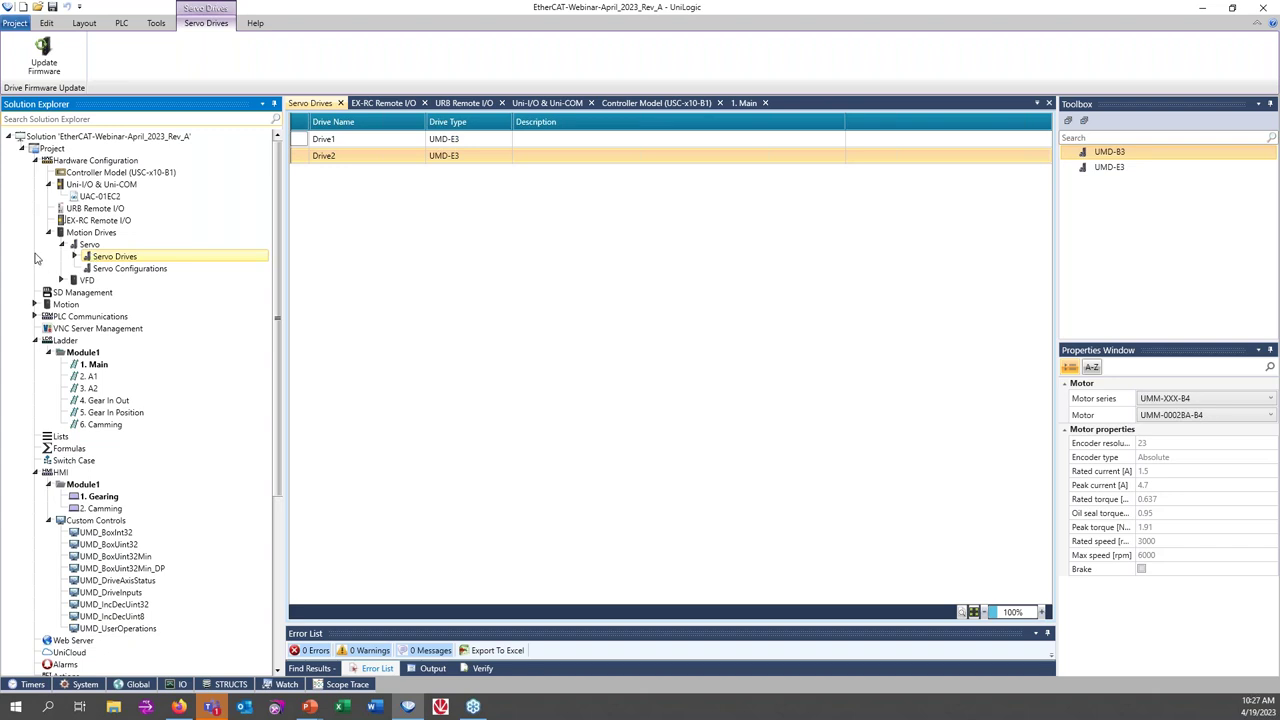
pyautogui.click(76, 257)
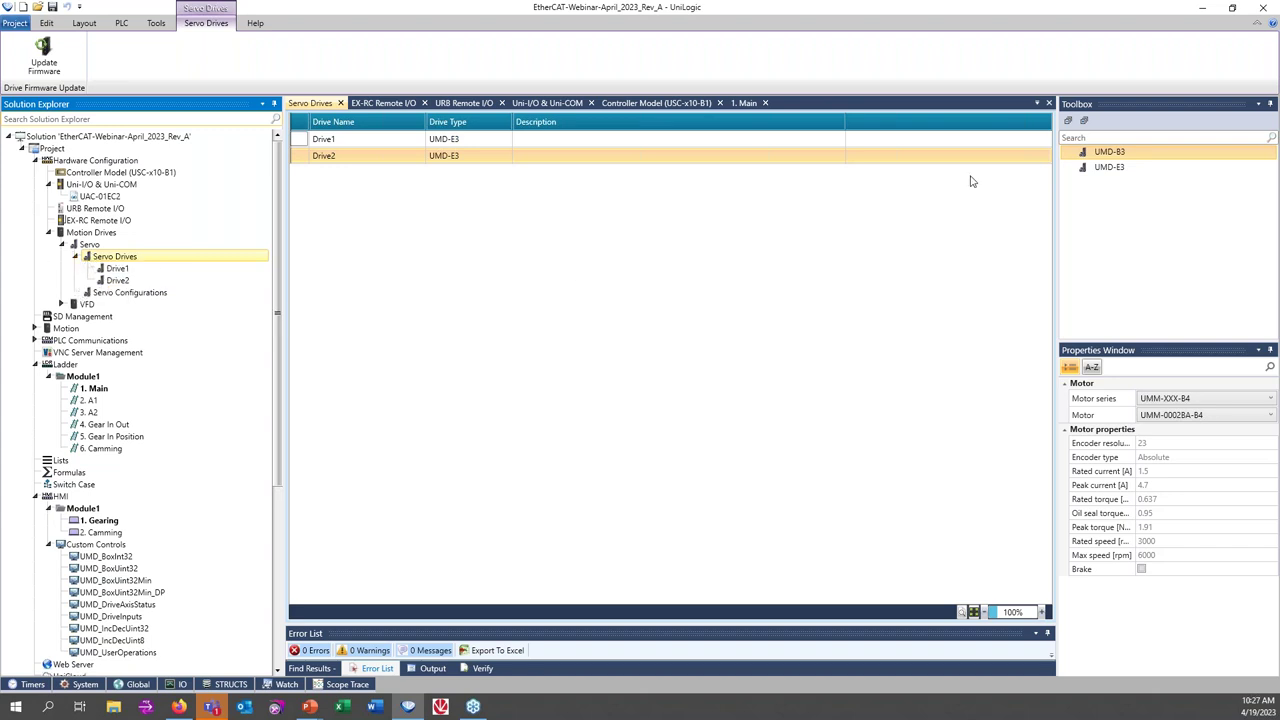
# Add a third UMD-E3 servo drive to the Servo Drives list and delete it again
pyautogui.click(1118, 170)
pyautogui.moveTo(1118, 170); pyautogui.dragTo(378, 216)
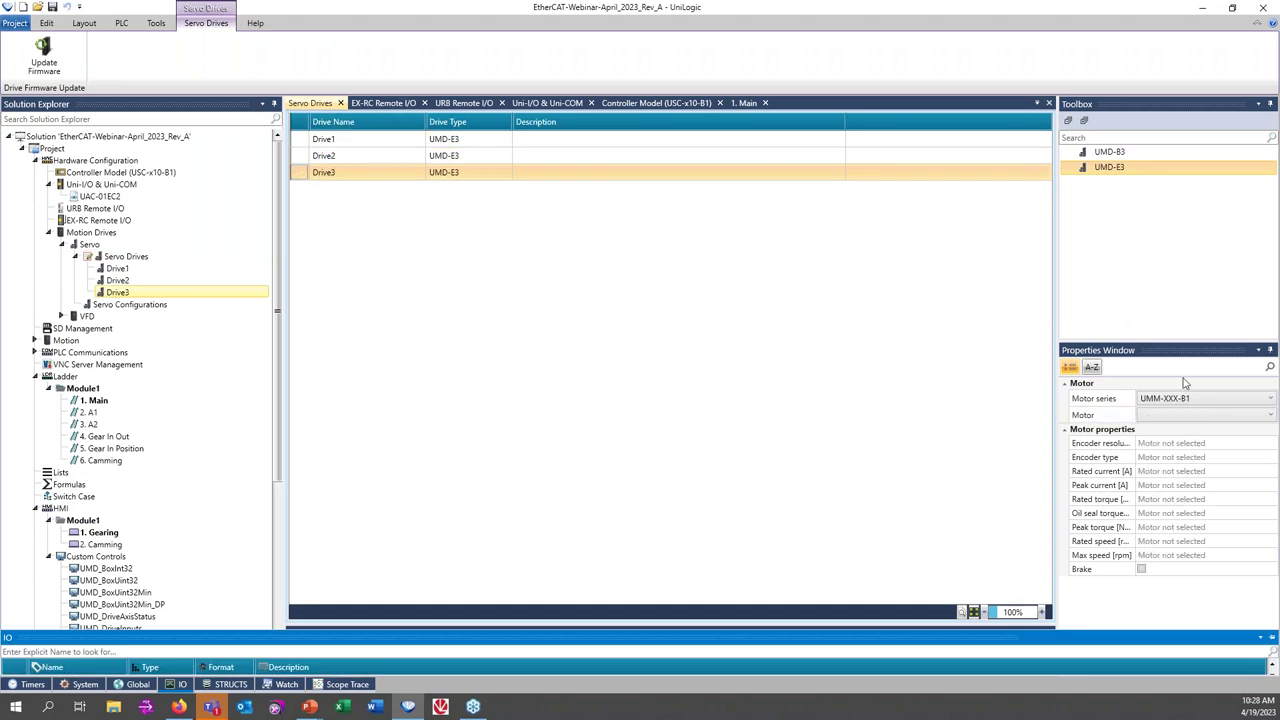
pyautogui.click(1118, 415)
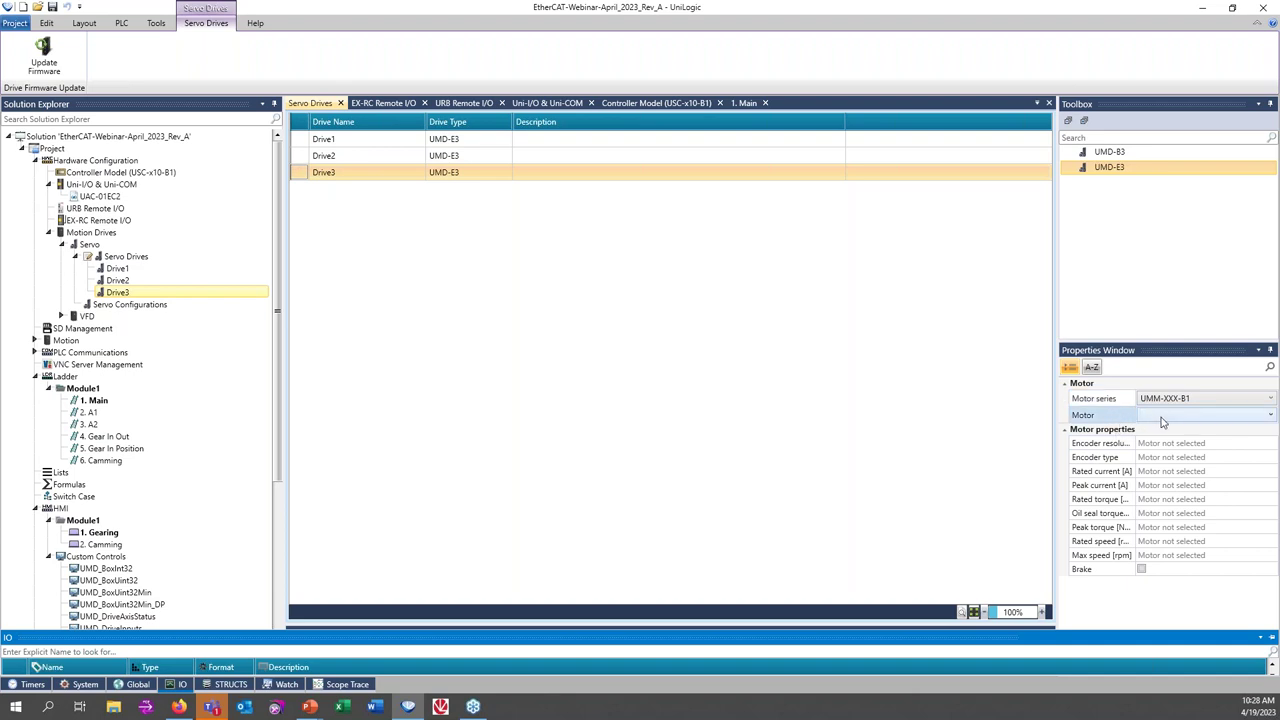
pyautogui.moveTo(1148, 447); pyautogui.dragTo(1090, 461)
pyautogui.moveTo(297, 181)
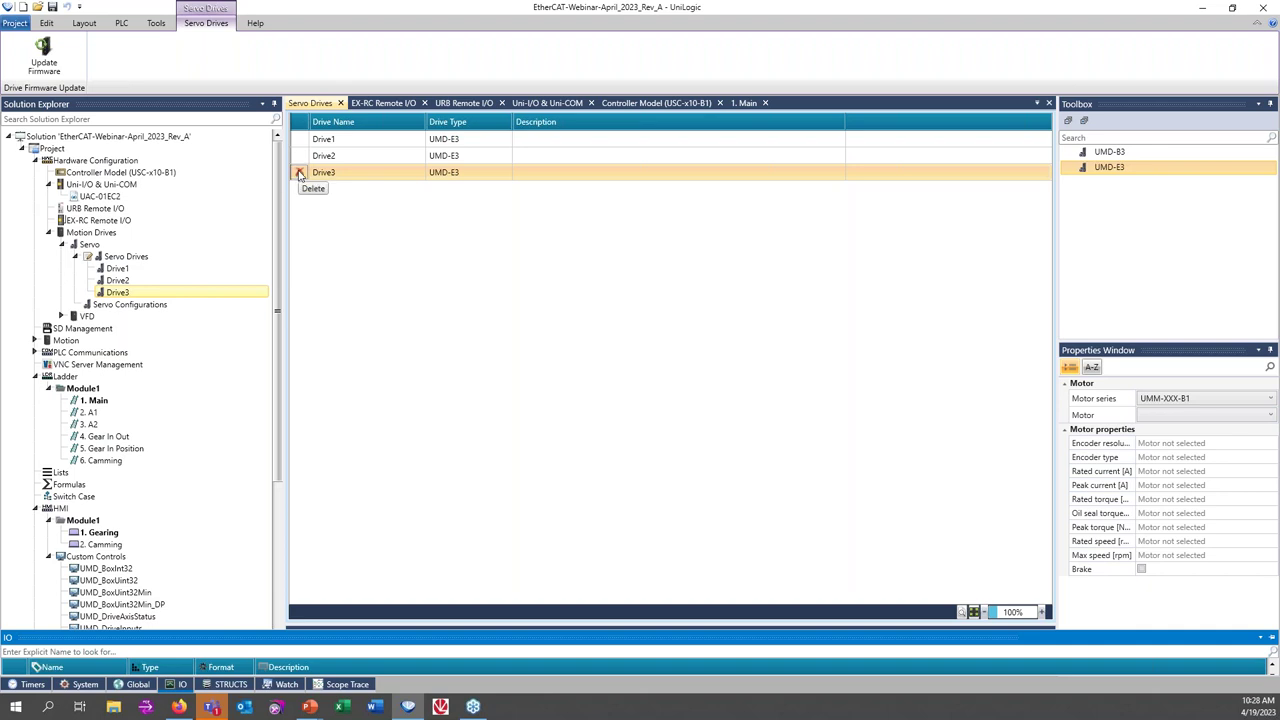
pyautogui.click(298, 173)
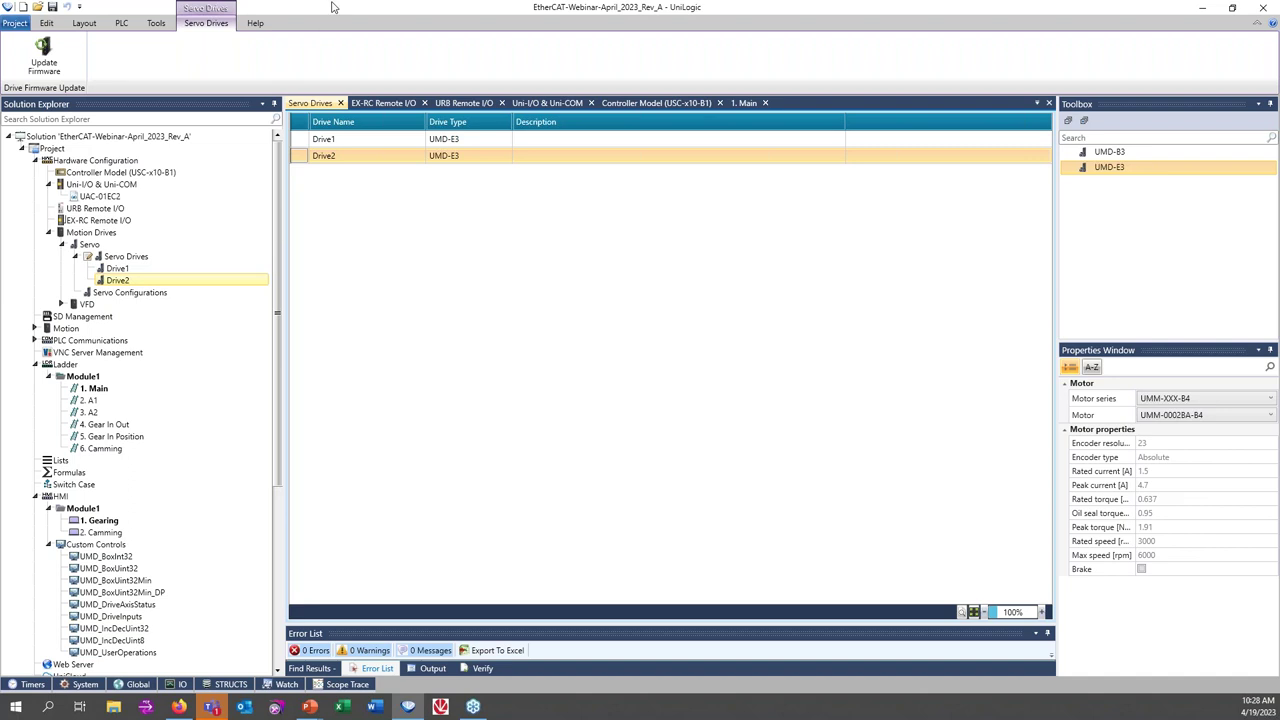
# Expand the VFD group under Motion Drives and open the VFDs list
pyautogui.click(61, 305)
pyautogui.click(88, 318)
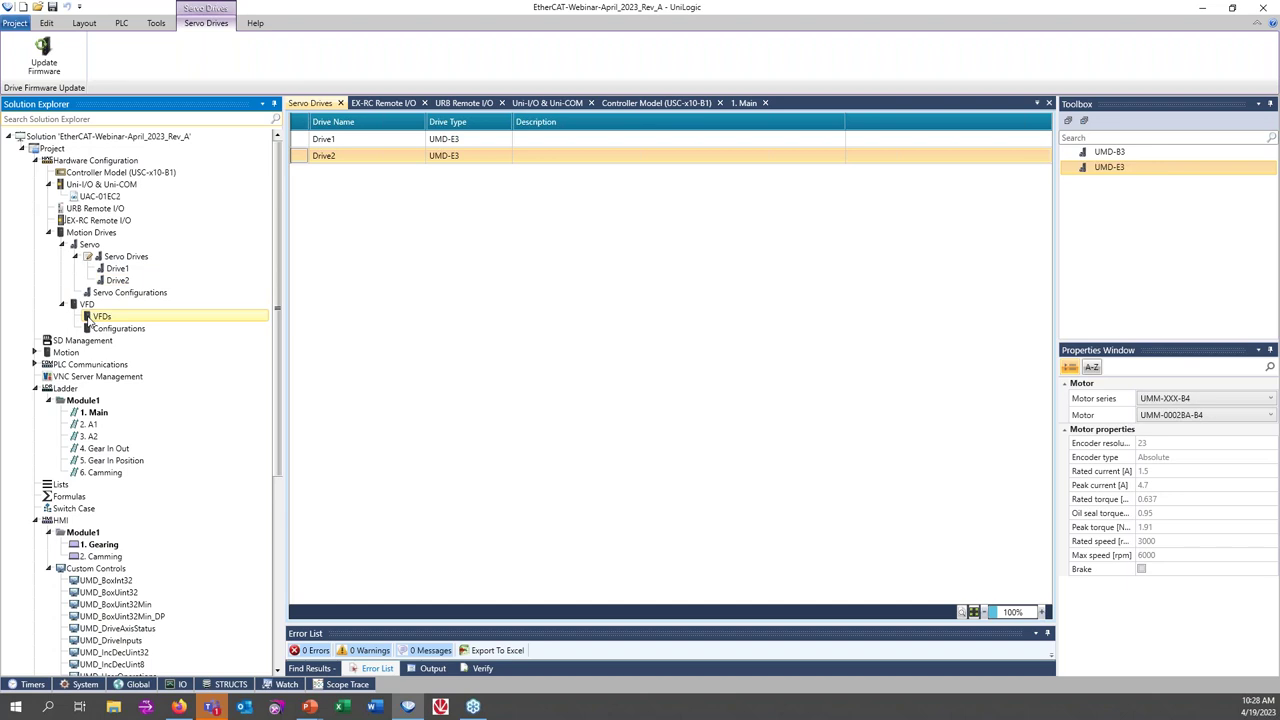
pyautogui.doubleClick(100, 316)
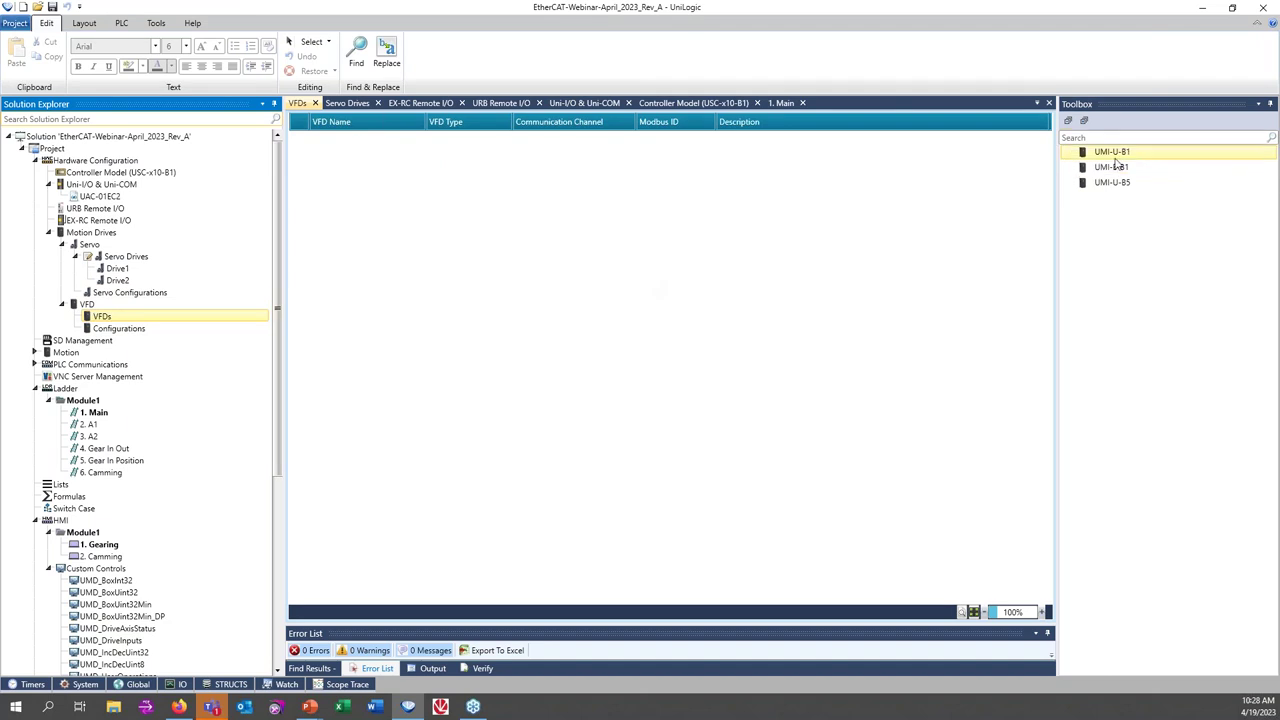
# Add a UMI-U-B5 drive to the VFDs list, skipping the diagnostic application import, and delete it again
pyautogui.moveTo(1119, 184); pyautogui.dragTo(433, 227)
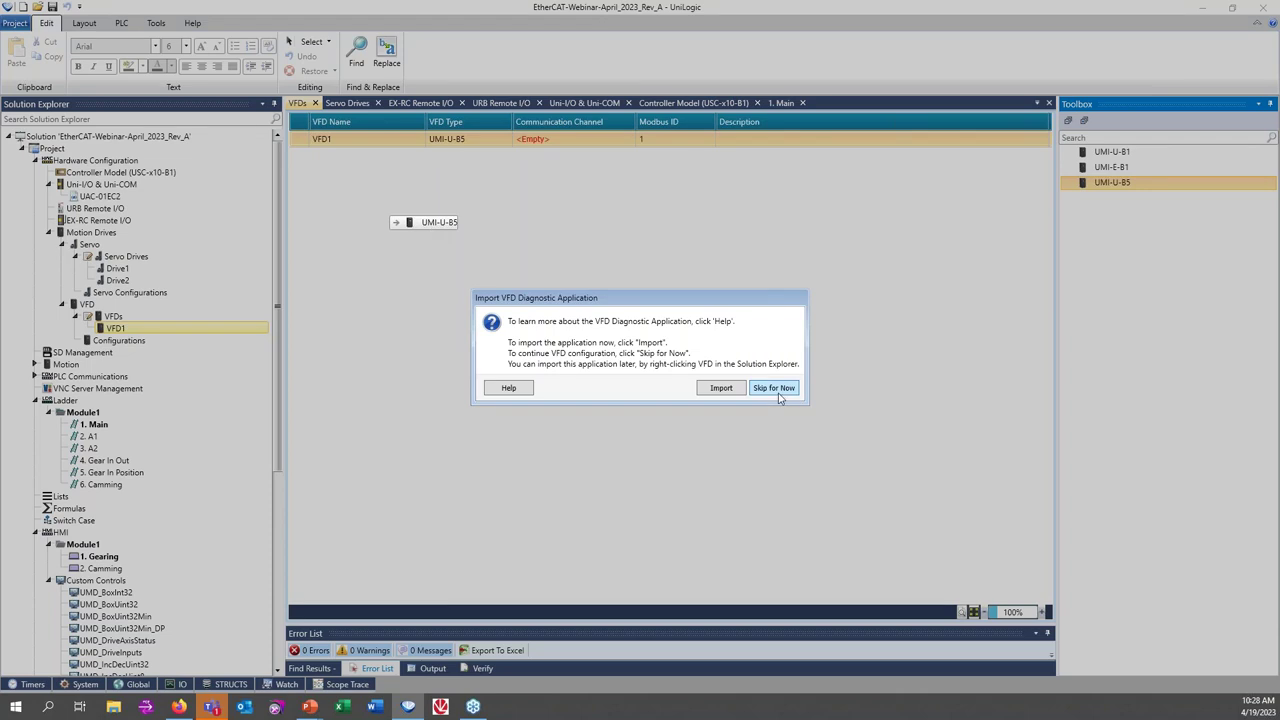
pyautogui.click(780, 398)
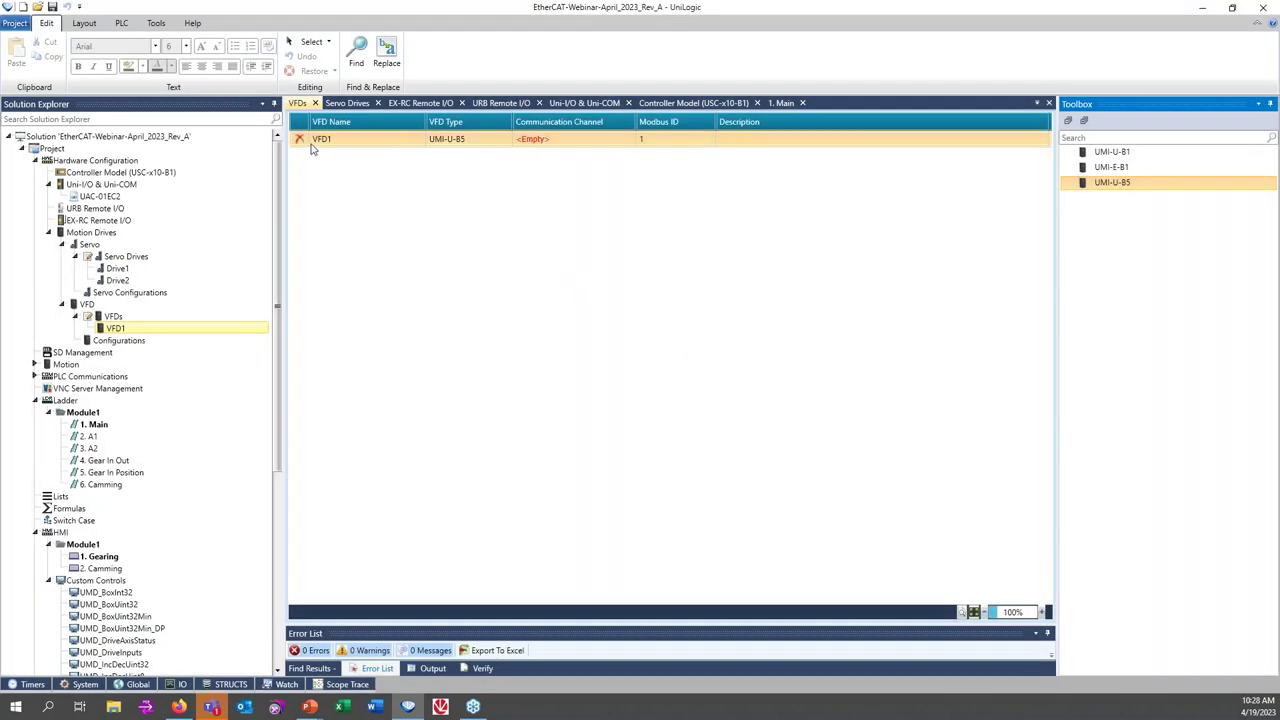
pyautogui.click(299, 139)
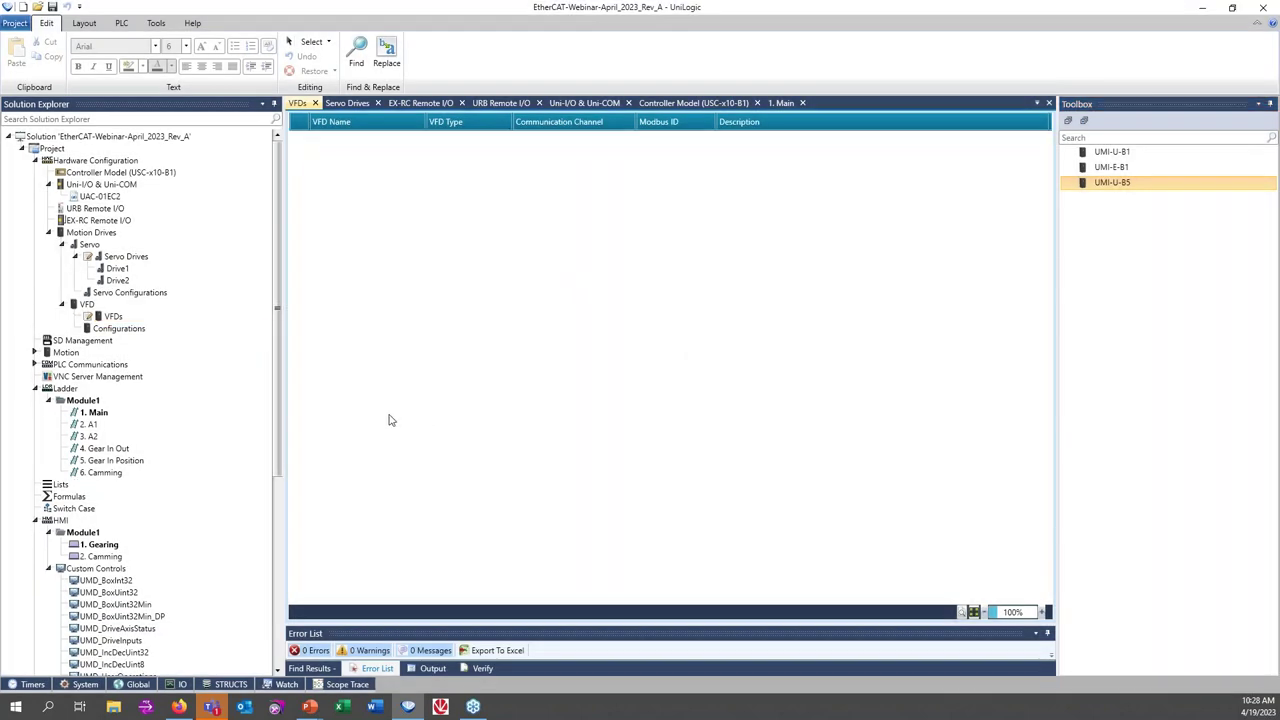
# Expand the Axes group under Motion and open the Axis_1 configuration
pyautogui.scroll(-2, 205, 272)
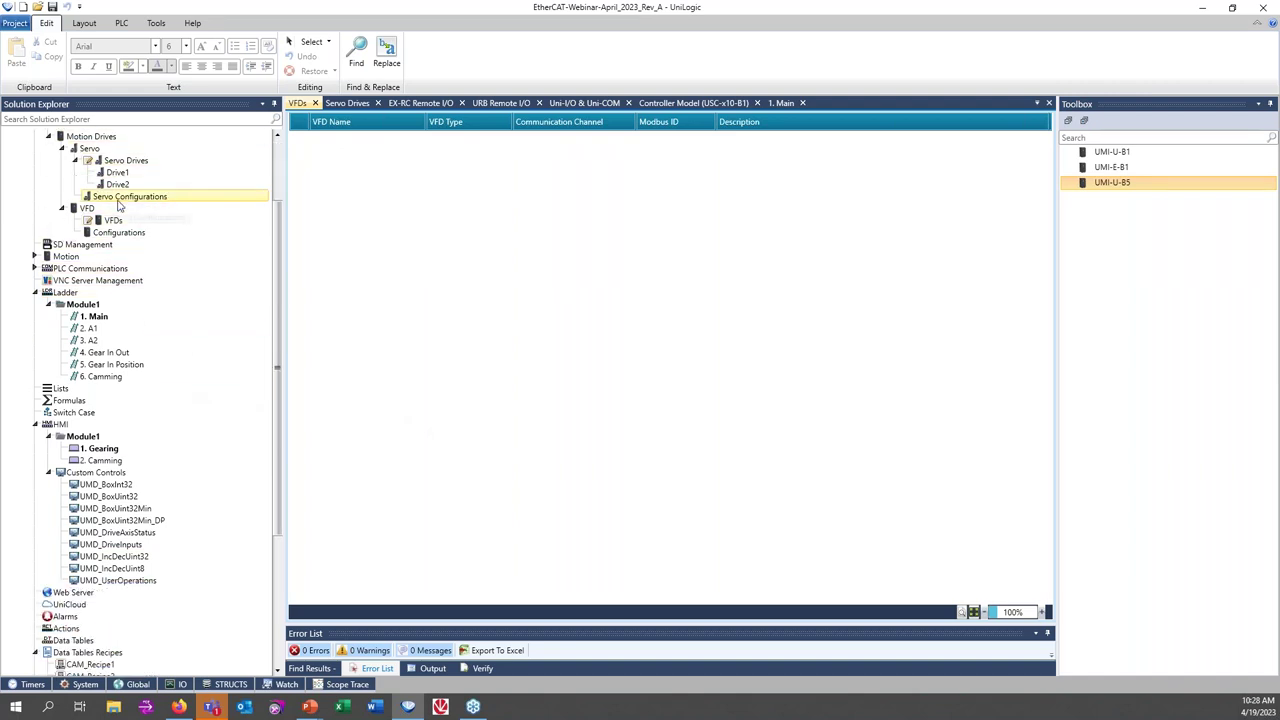
pyautogui.click(34, 257)
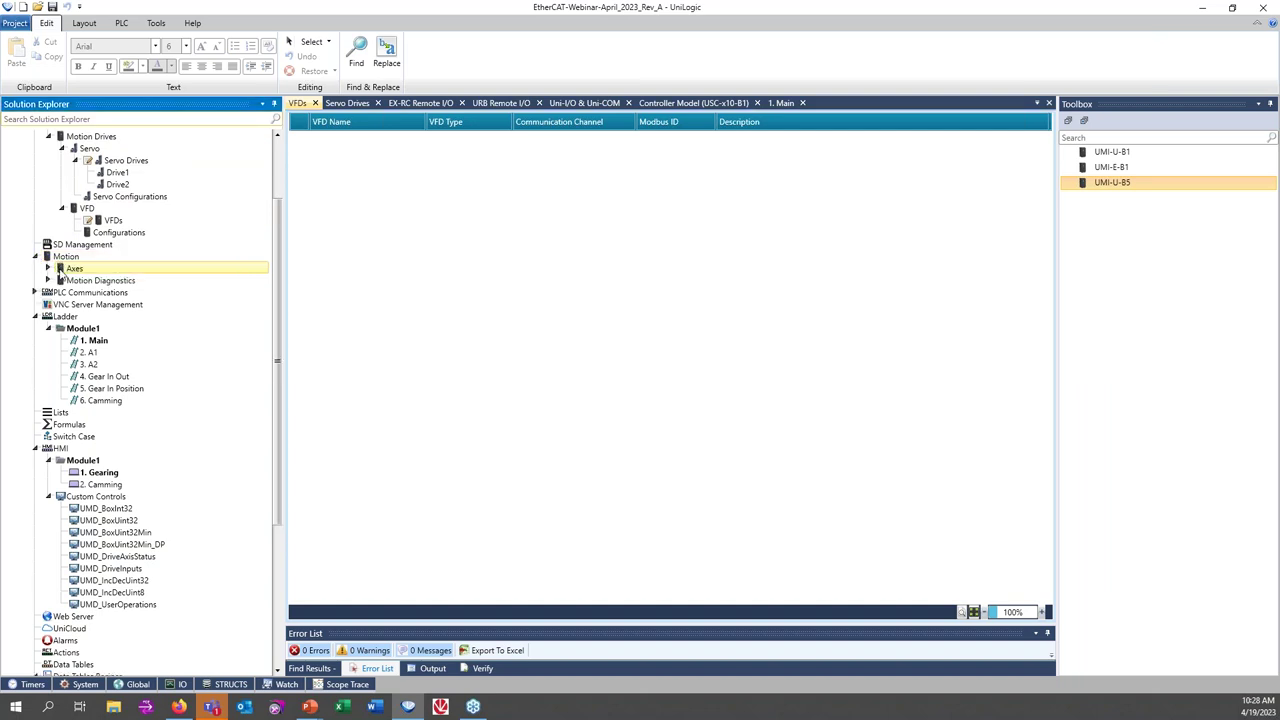
pyautogui.click(47, 269)
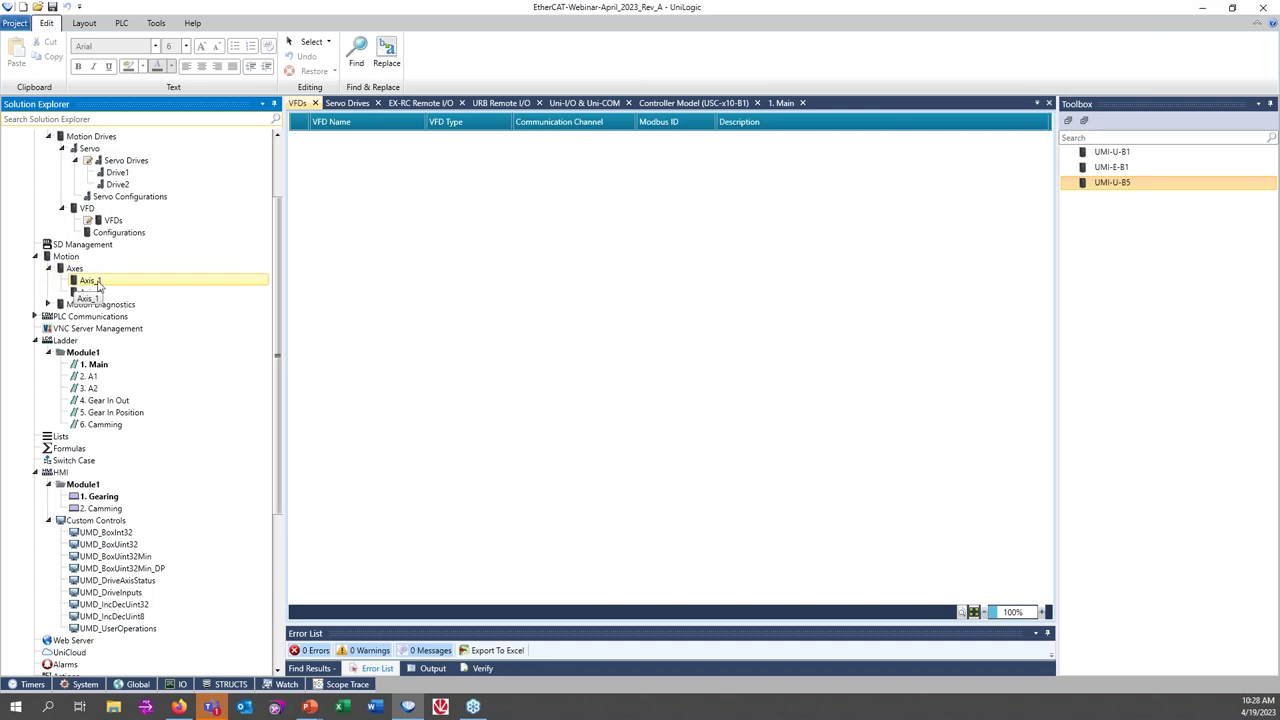
pyautogui.doubleClick(97, 284)
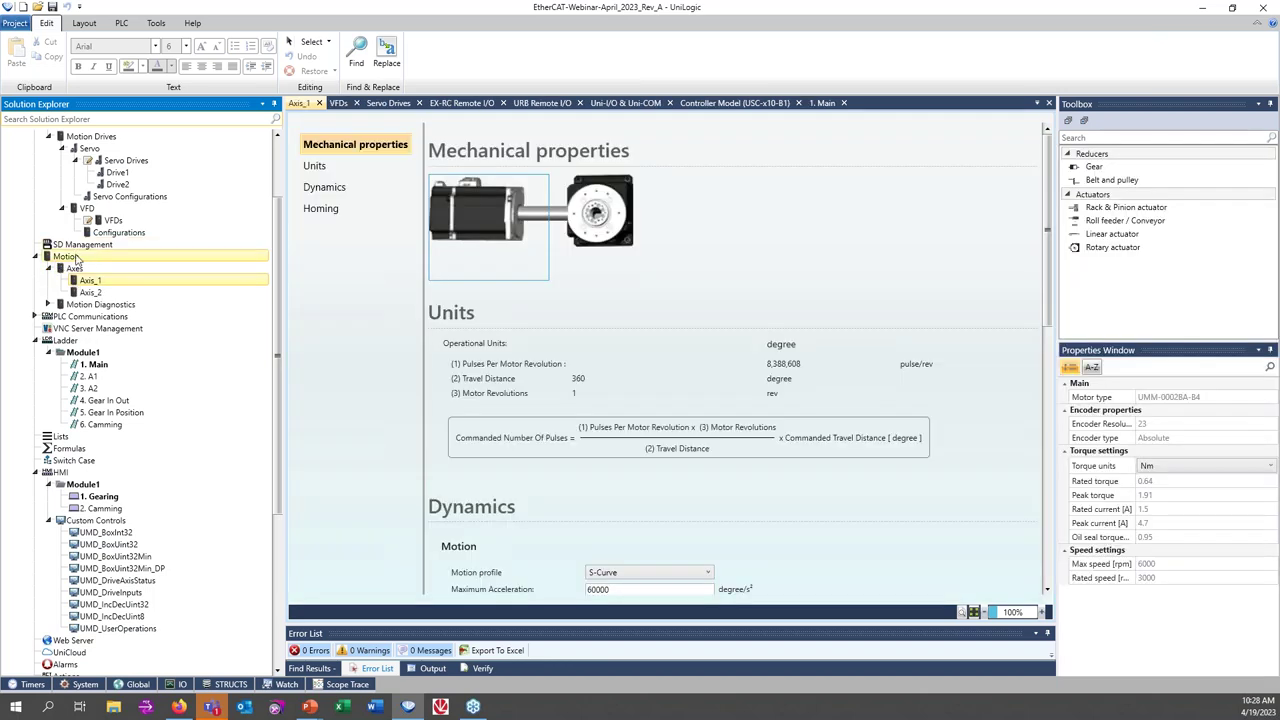
# Open the Axes list and check the mode options available for Axis_1, keeping Cyclic
pyautogui.doubleClick(76, 269)
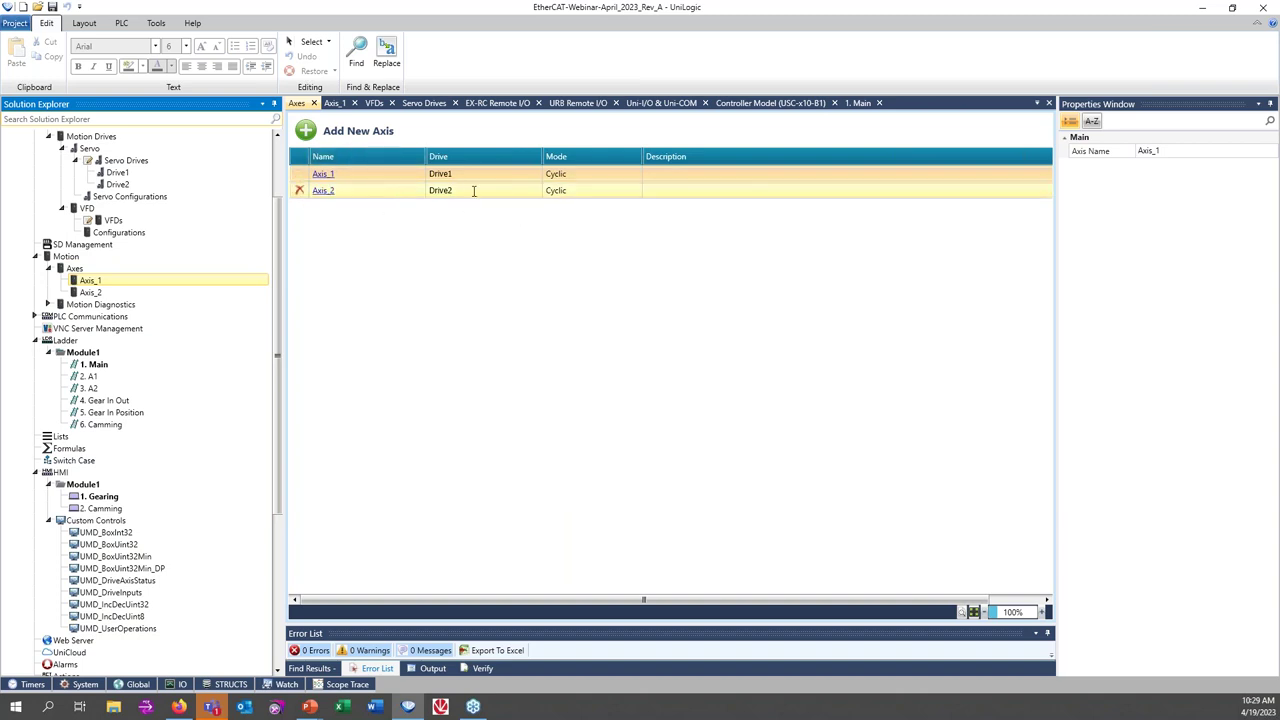
pyautogui.click(583, 177)
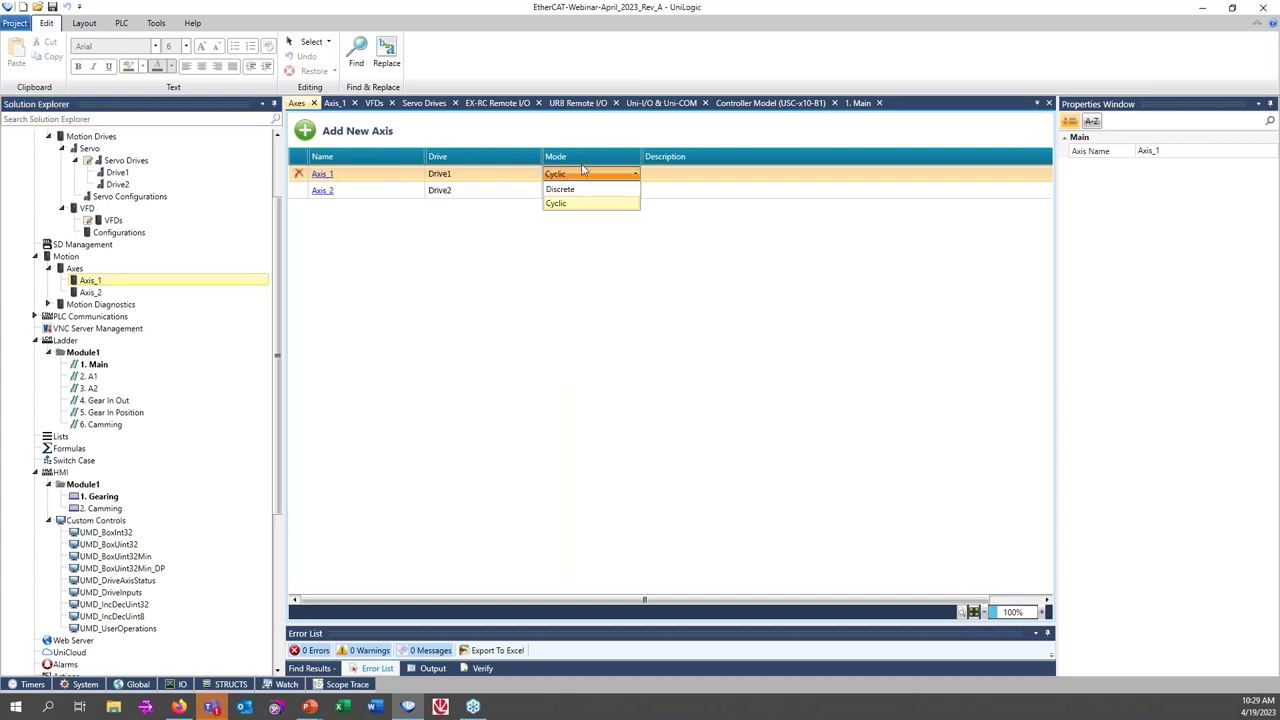
pyautogui.click(578, 153)
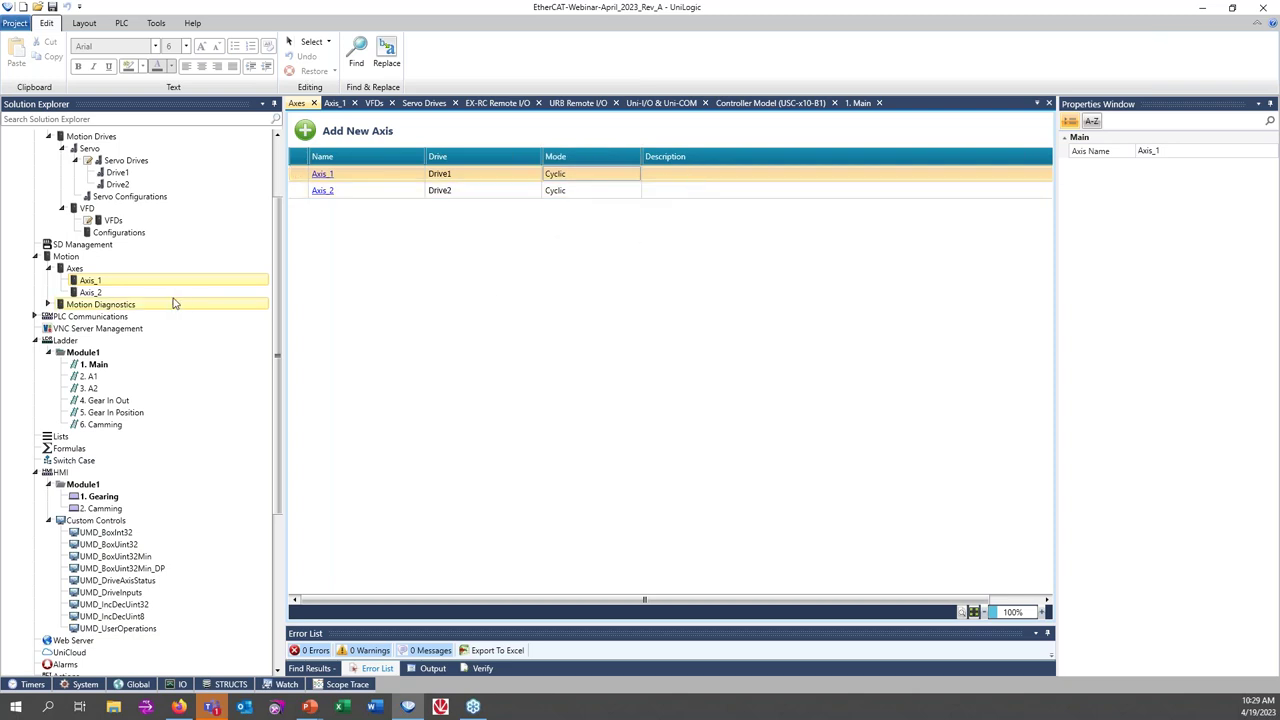
# Return to the Axis_1 configuration and review its units, dynamics, stop, position, velocity, torque and homing settings
pyautogui.doubleClick(88, 281)
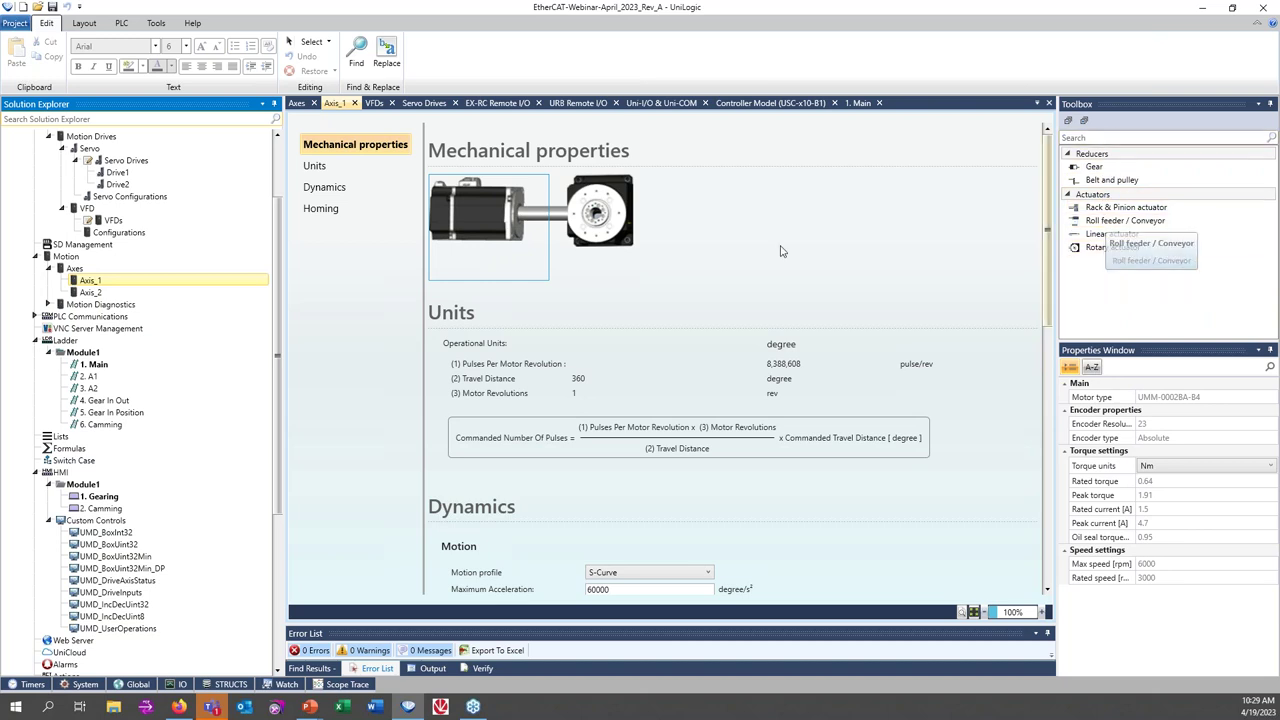
pyautogui.scroll(-1, 631, 304)
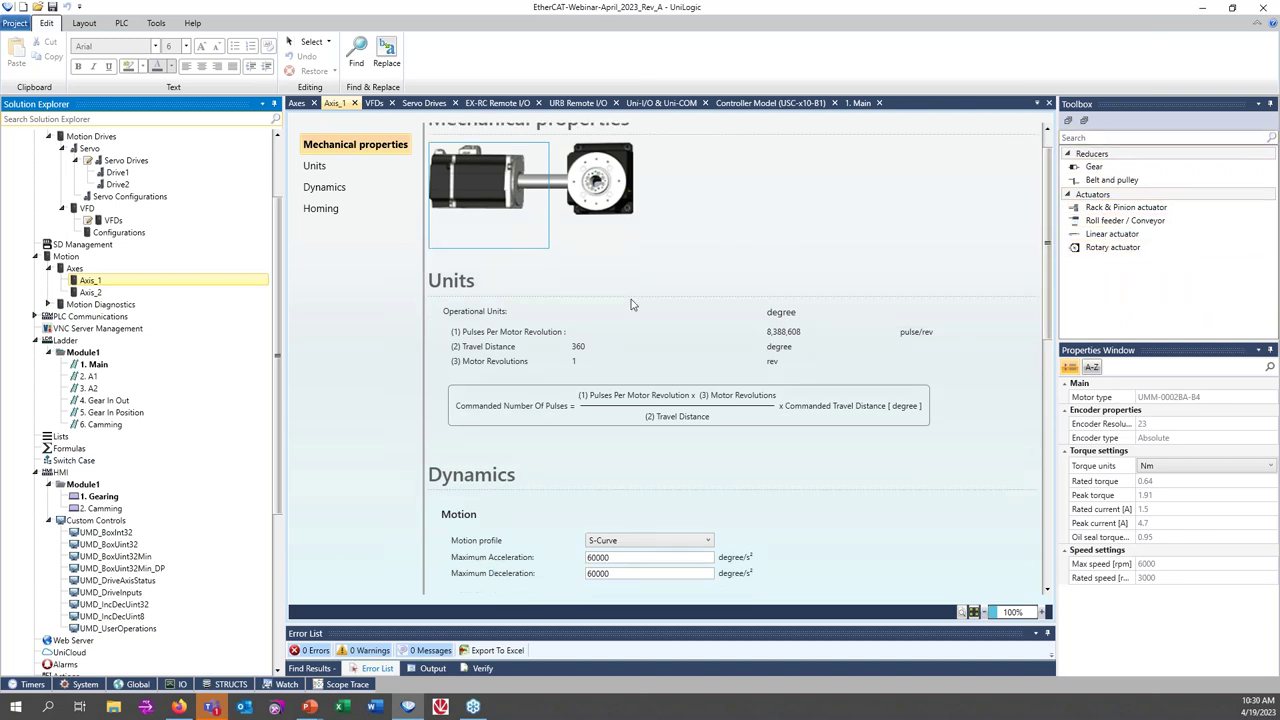
pyautogui.click(318, 166)
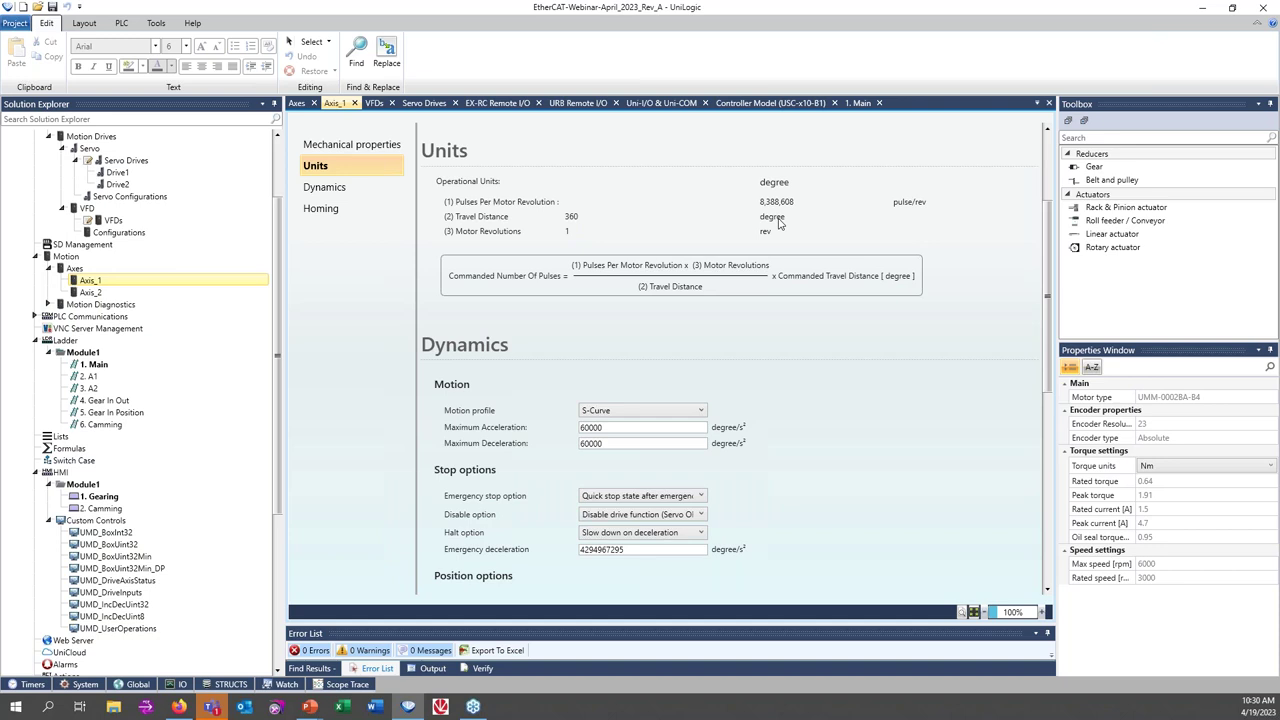
pyautogui.scroll(-3, 776, 331)
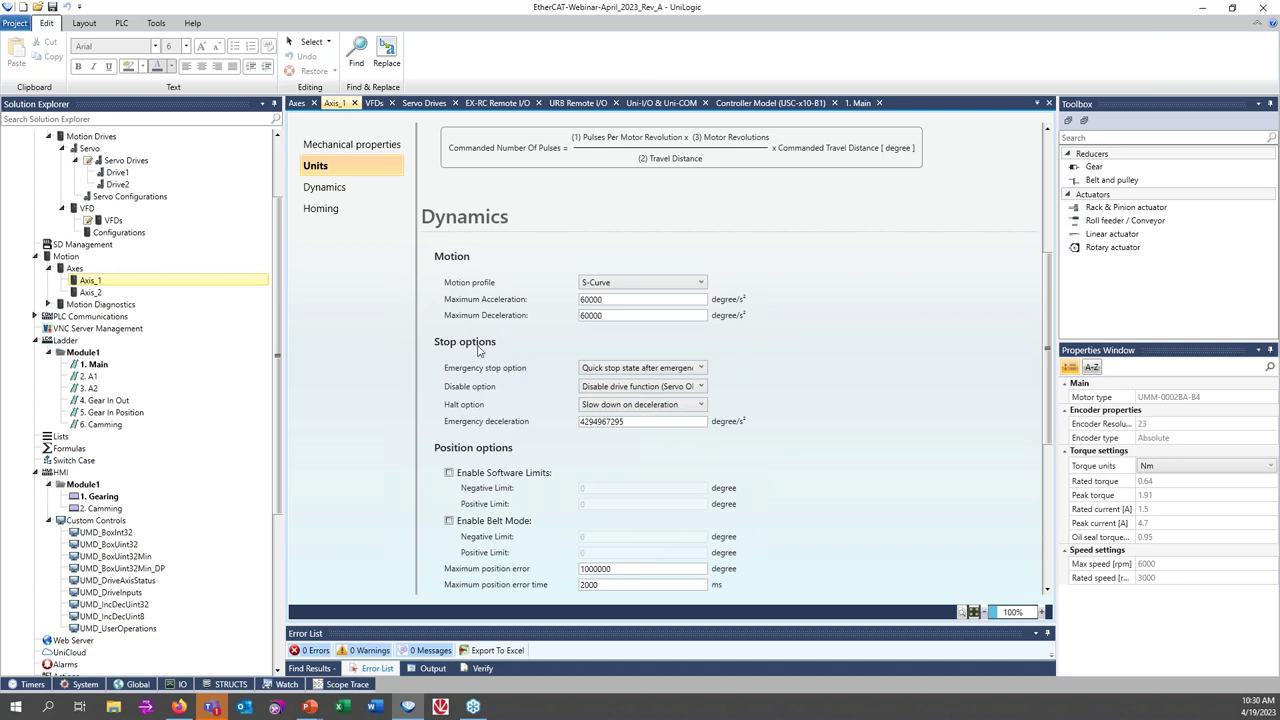
pyautogui.scroll(-3, 478, 347)
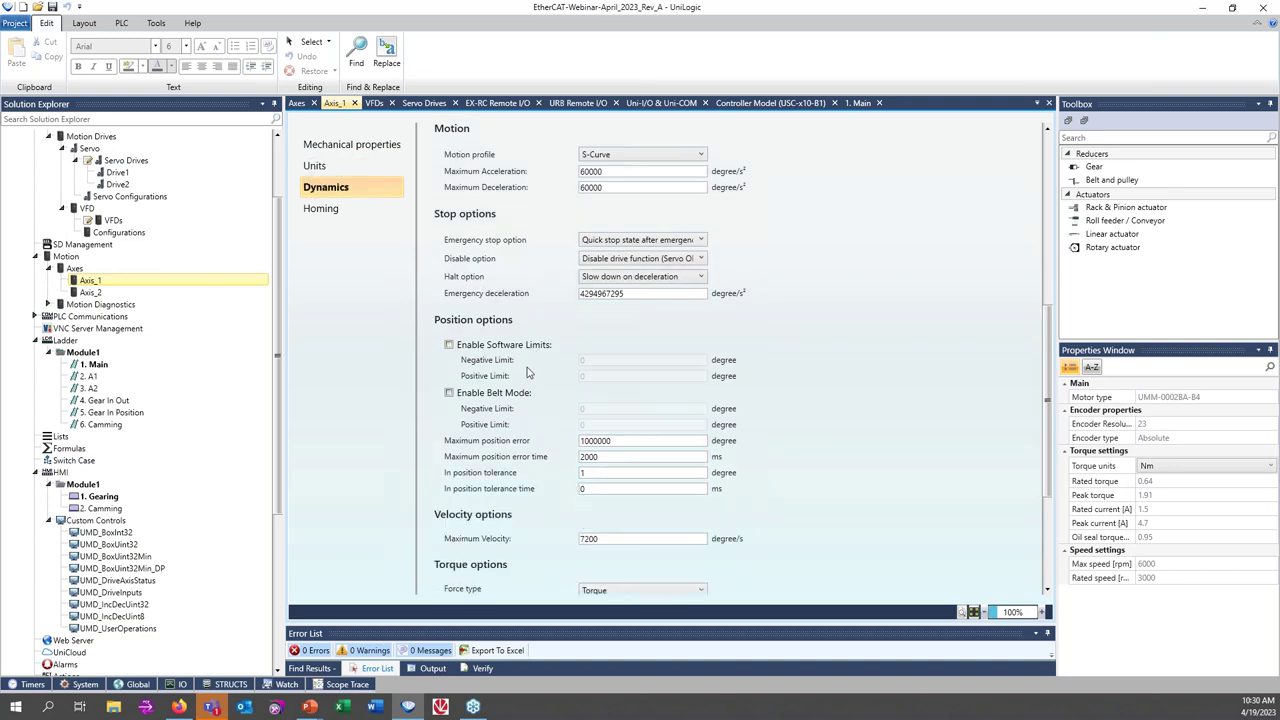
pyautogui.scroll(-3, 528, 372)
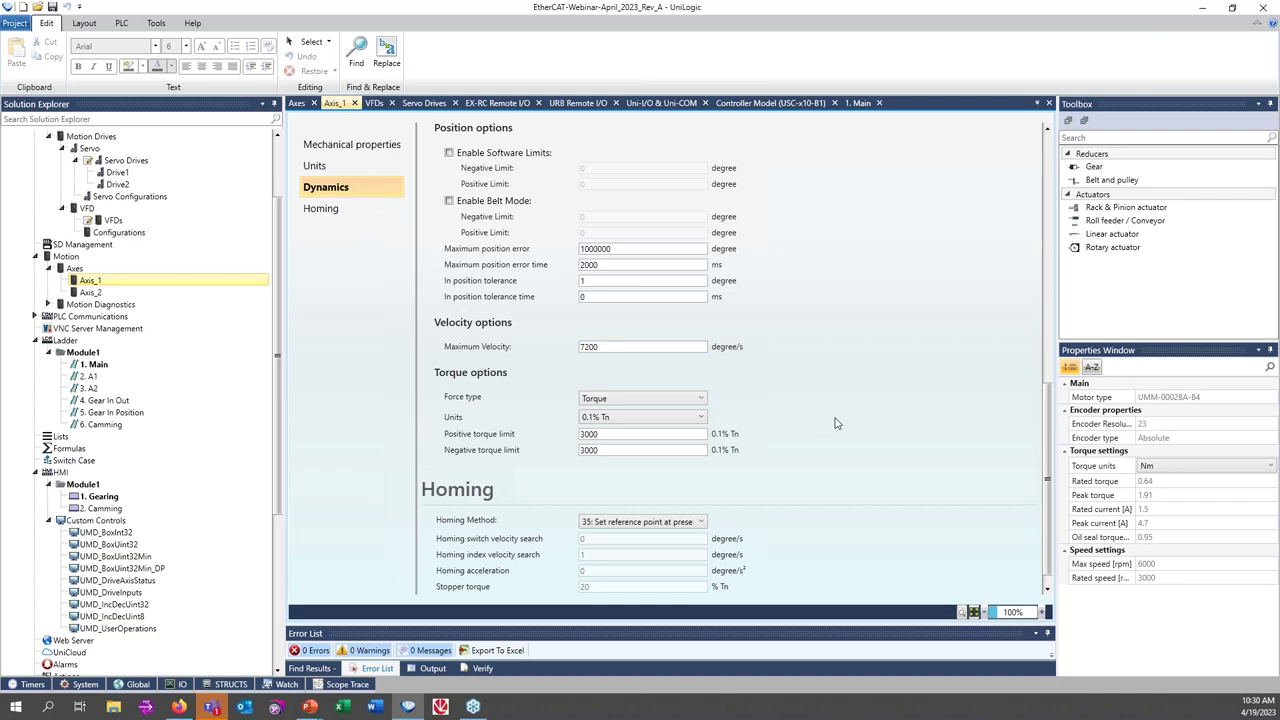
pyautogui.scroll(-1, 829, 375)
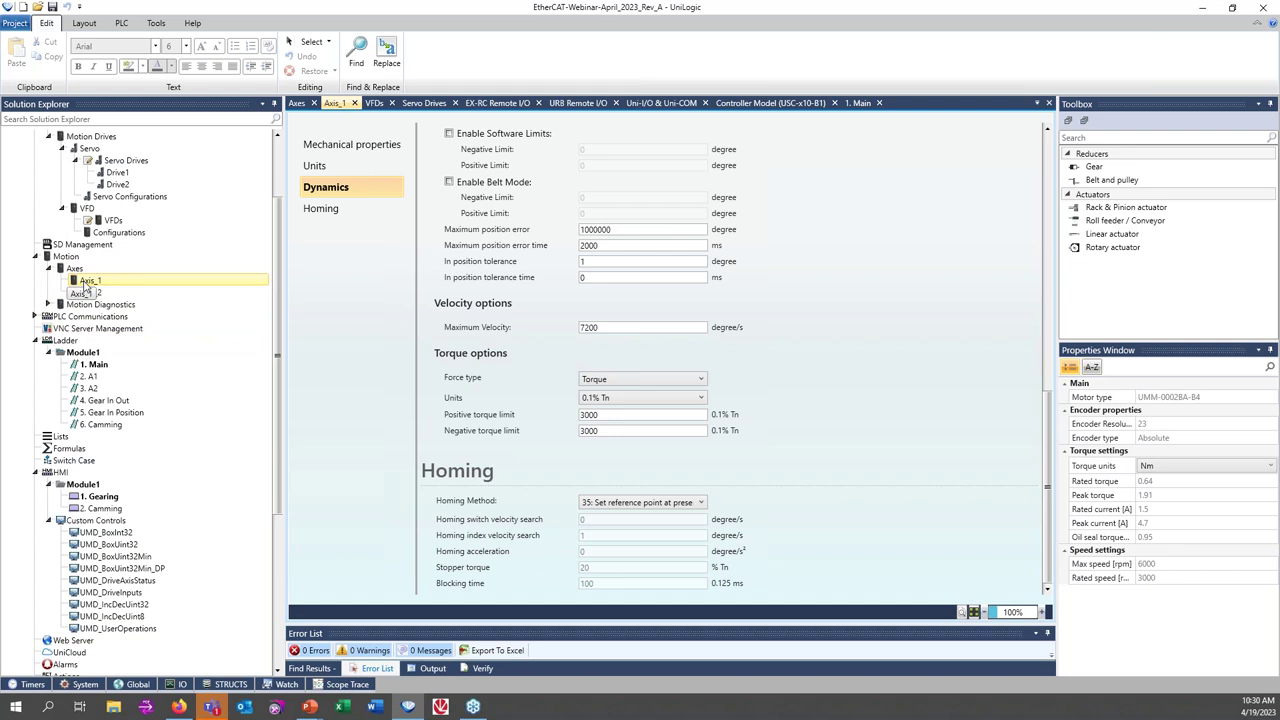
# Open the Axis_2 configuration and review its units and dynamics settings
pyautogui.doubleClick(196, 296)
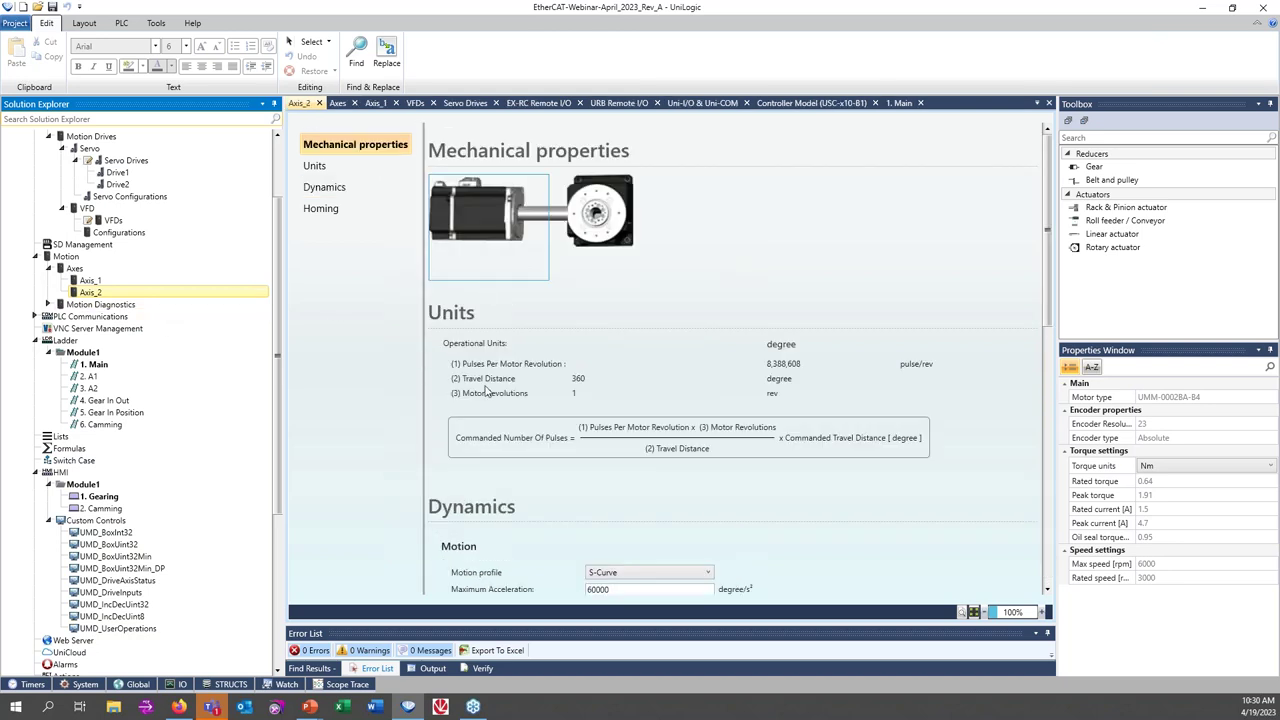
pyautogui.scroll(-1, 507, 413)
pyautogui.scroll(-10, 507, 413)
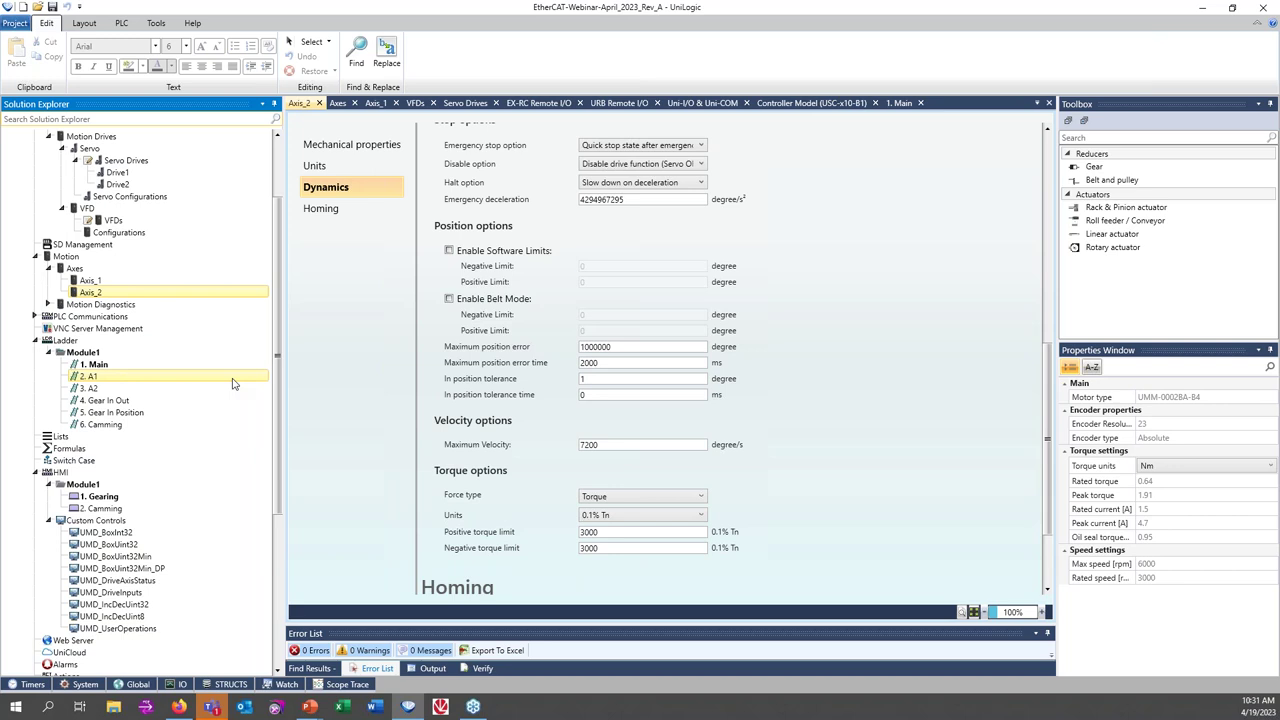
# Open the Main ladder function in Module1 and examine its function calls and the MC_Read blocks for both axes
pyautogui.click(66, 340)
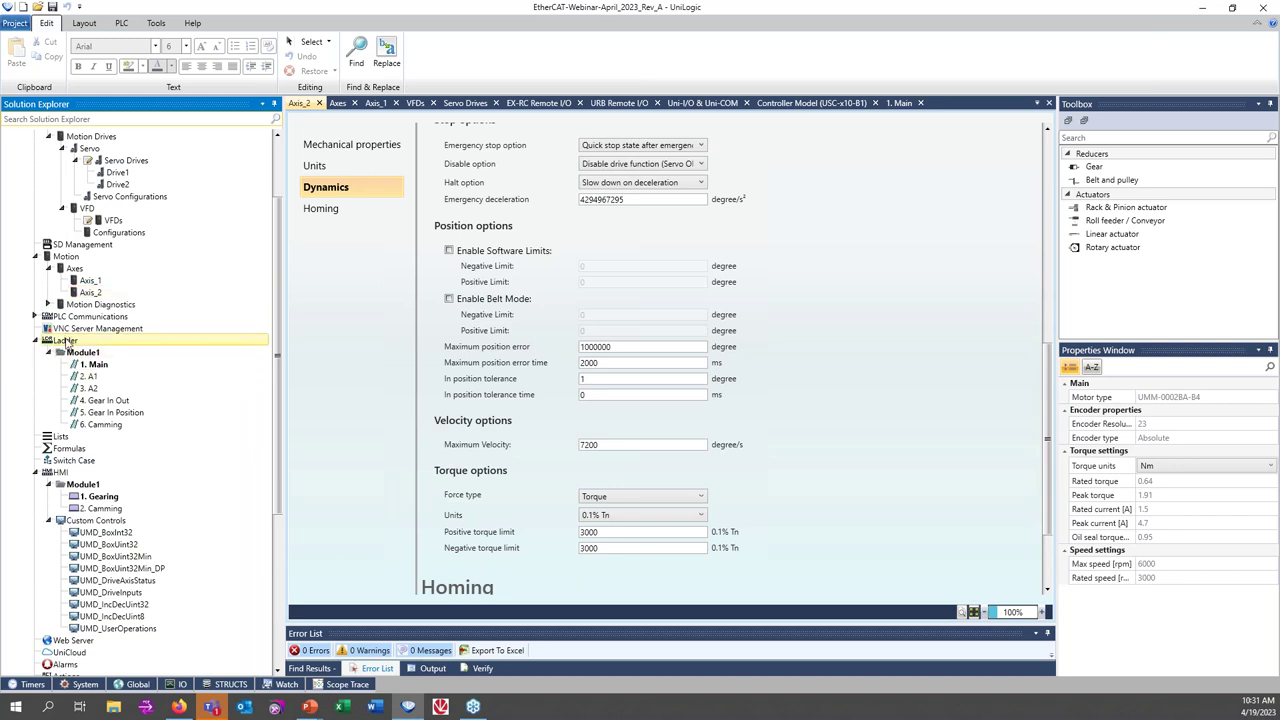
pyautogui.click(75, 356)
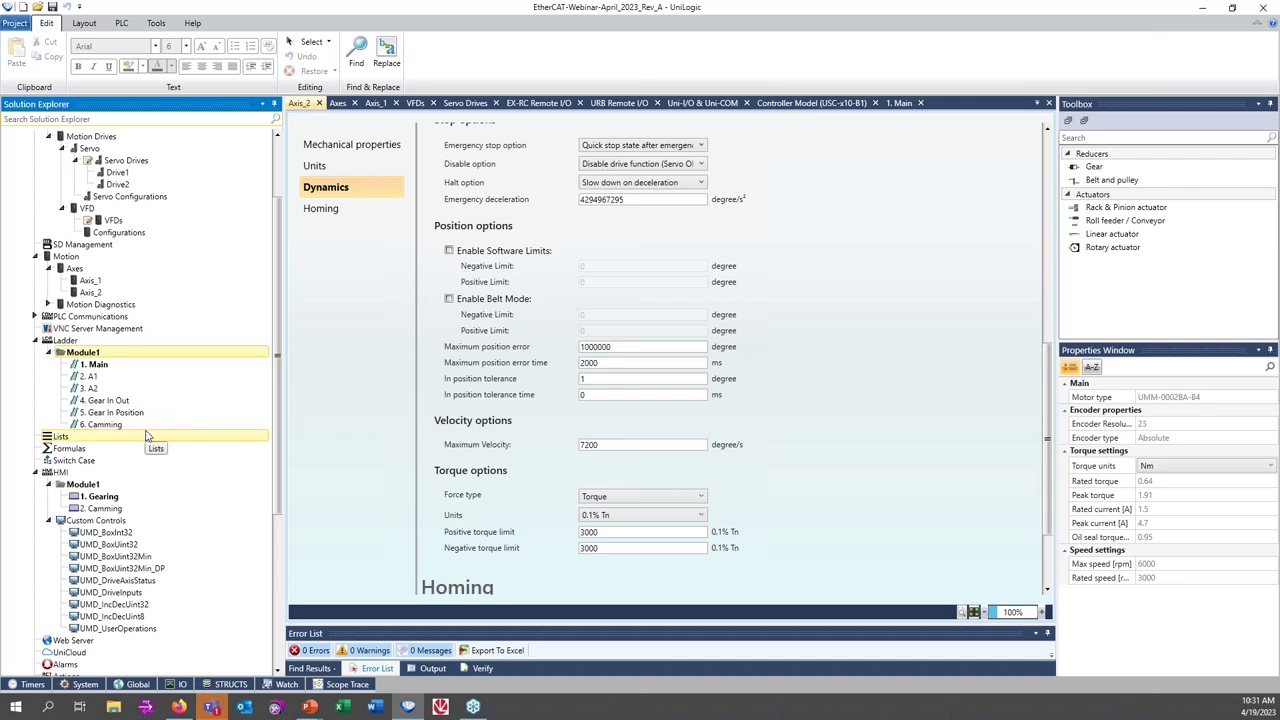
pyautogui.doubleClick(133, 368)
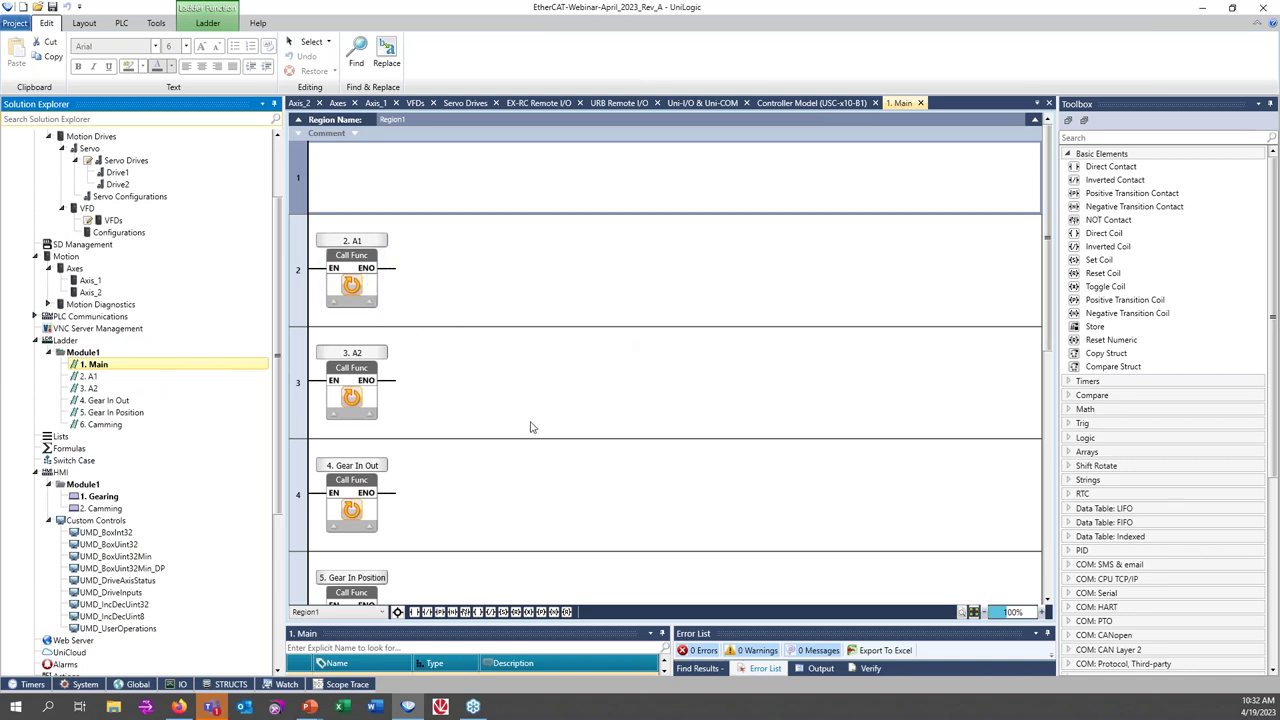
pyautogui.scroll(-5, 531, 427)
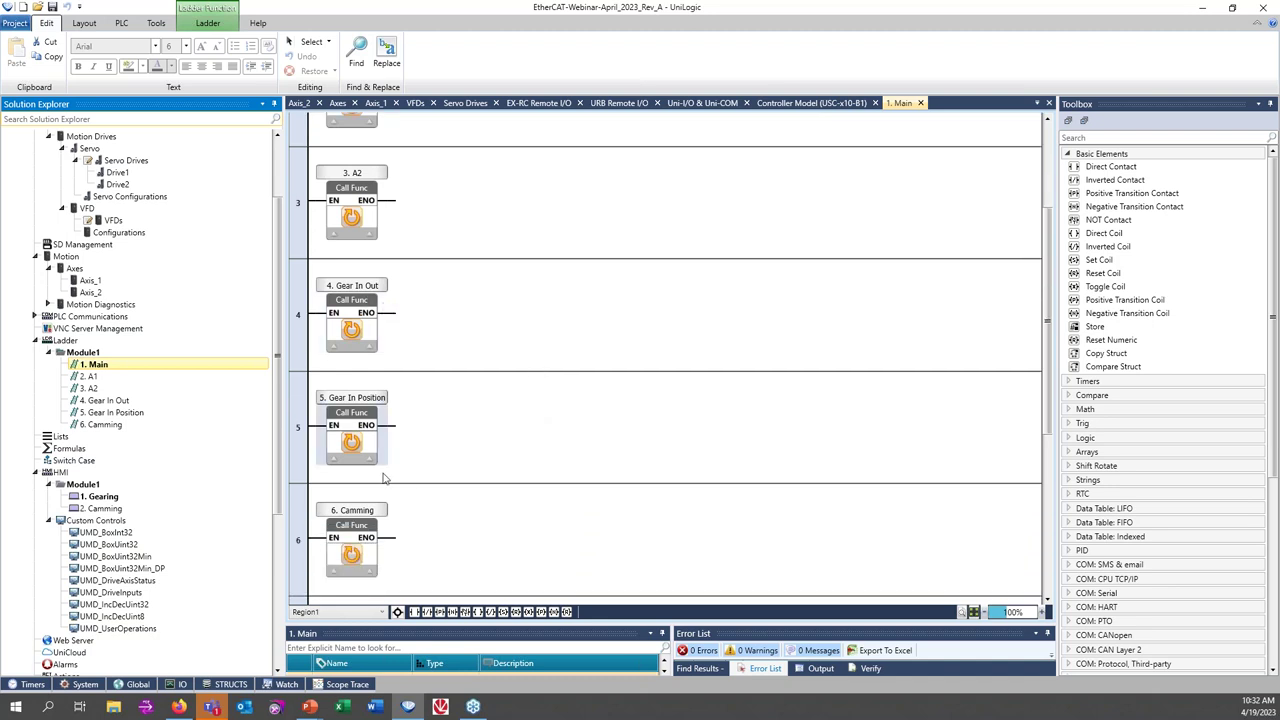
pyautogui.scroll(-1, 436, 520)
pyautogui.scroll(-7, 436, 520)
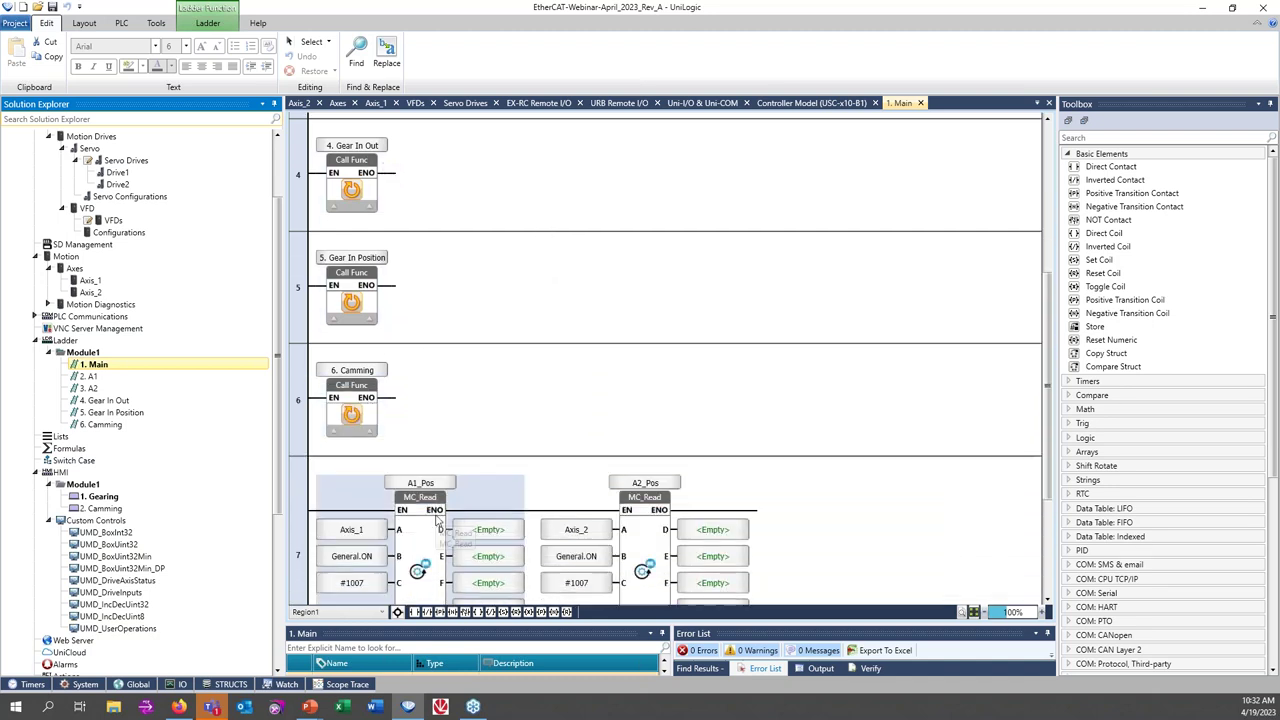
pyautogui.scroll(-1, 660, 495)
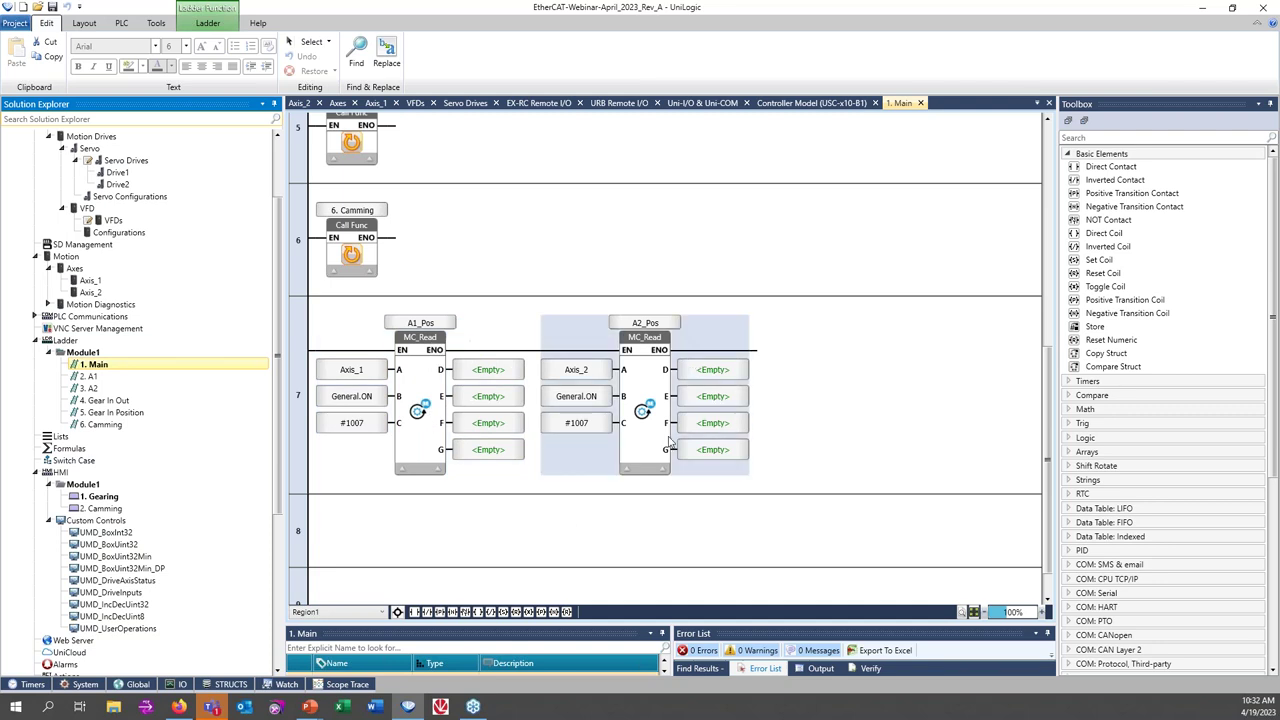
pyautogui.scroll(-1, 670, 440)
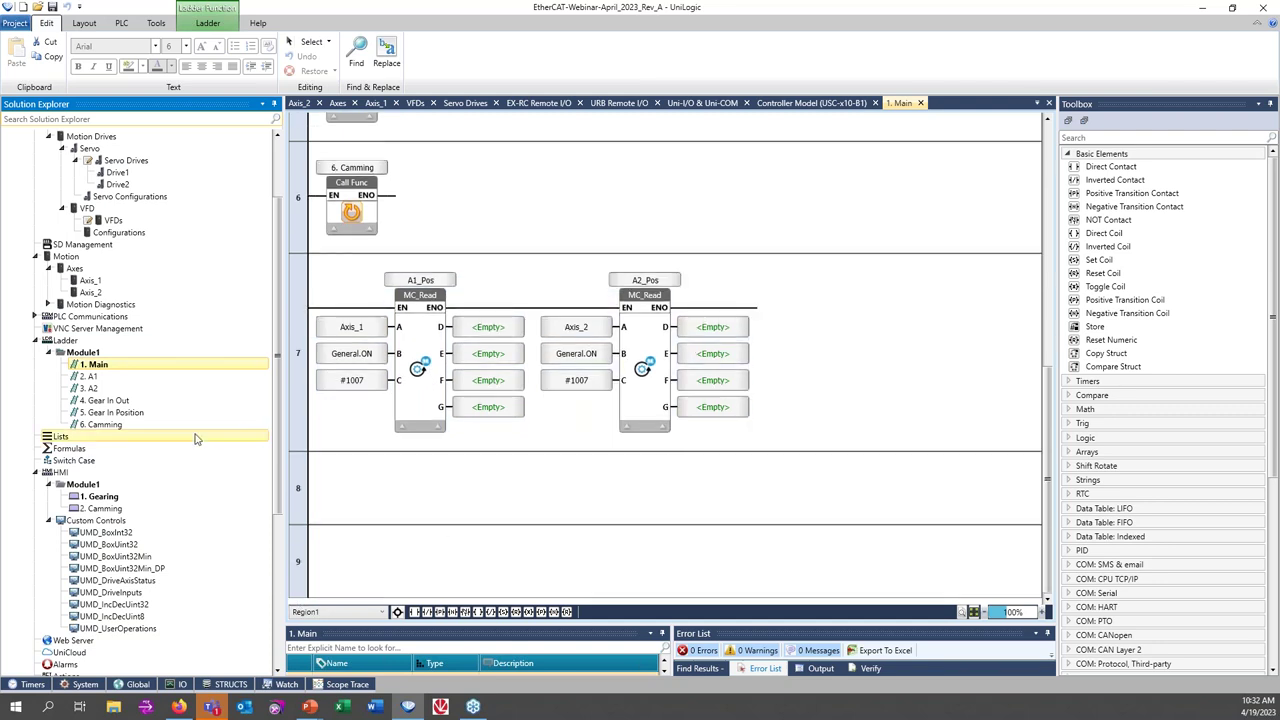
# Open the A1 ladder function and examine its MC_Power and MC_Jog blocks for Axis_1
pyautogui.doubleClick(97, 377)
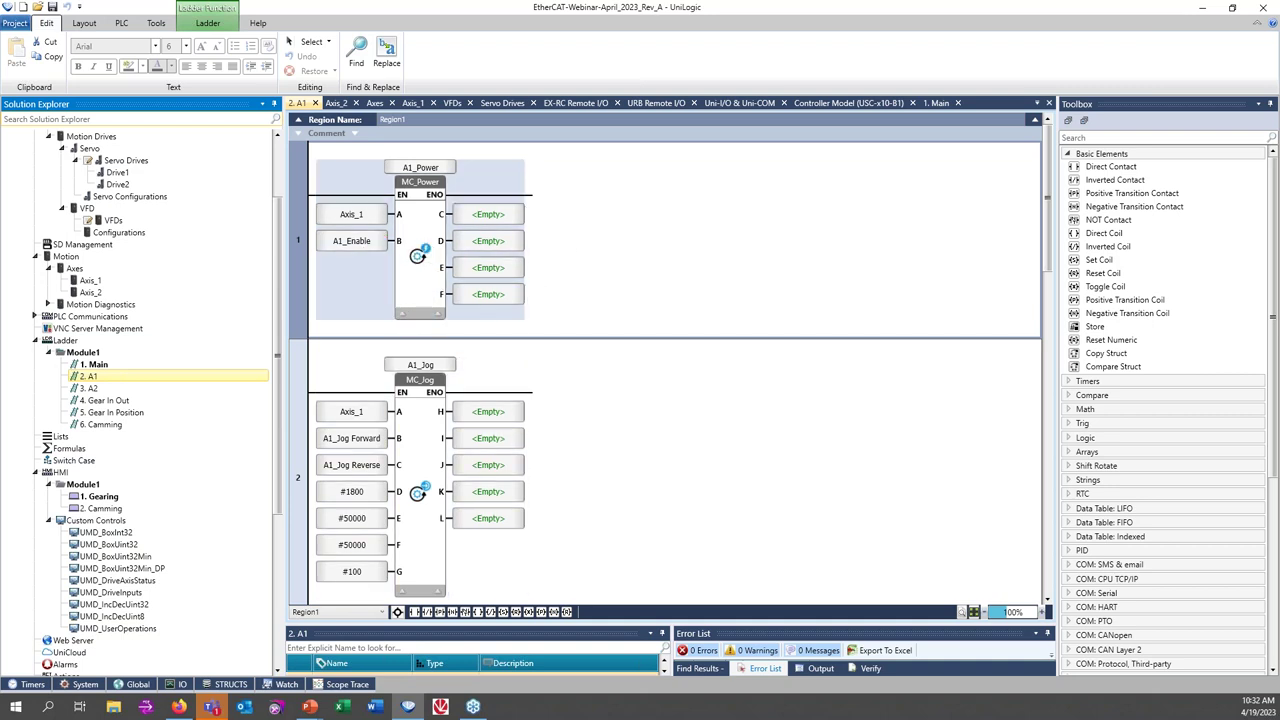
pyautogui.scroll(-3, 690, 324)
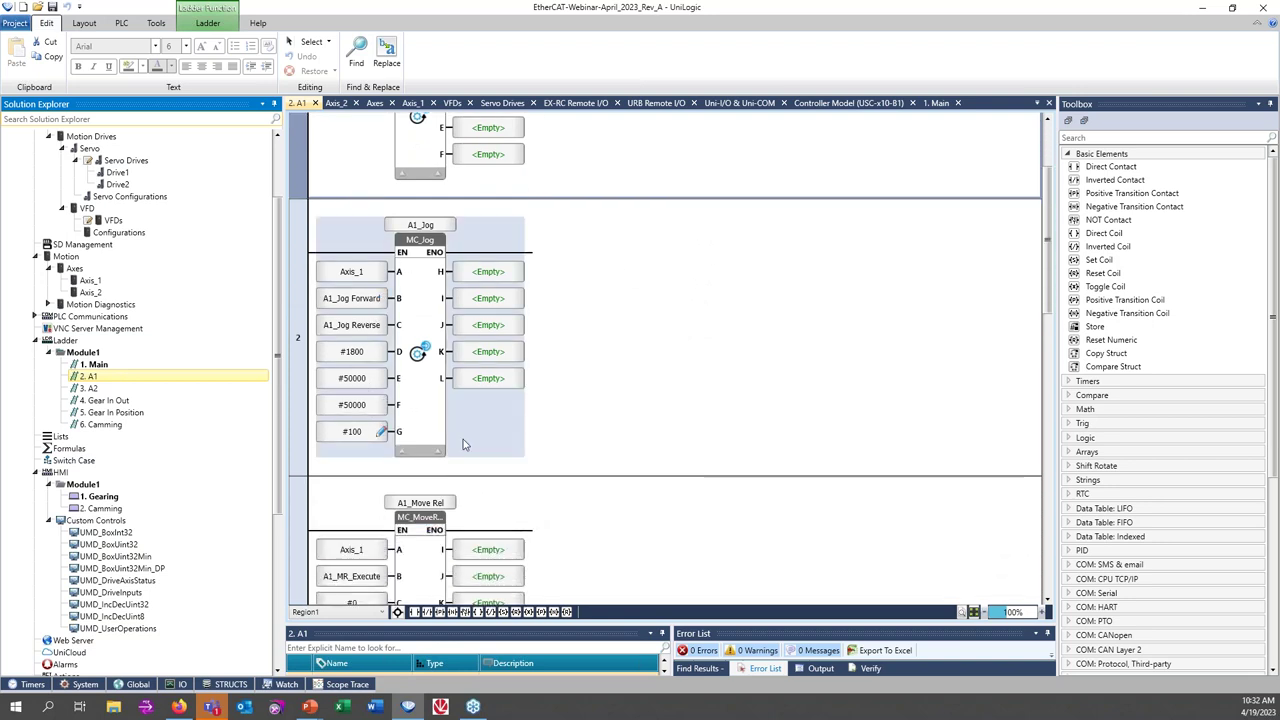
pyautogui.scroll(-1, 710, 410)
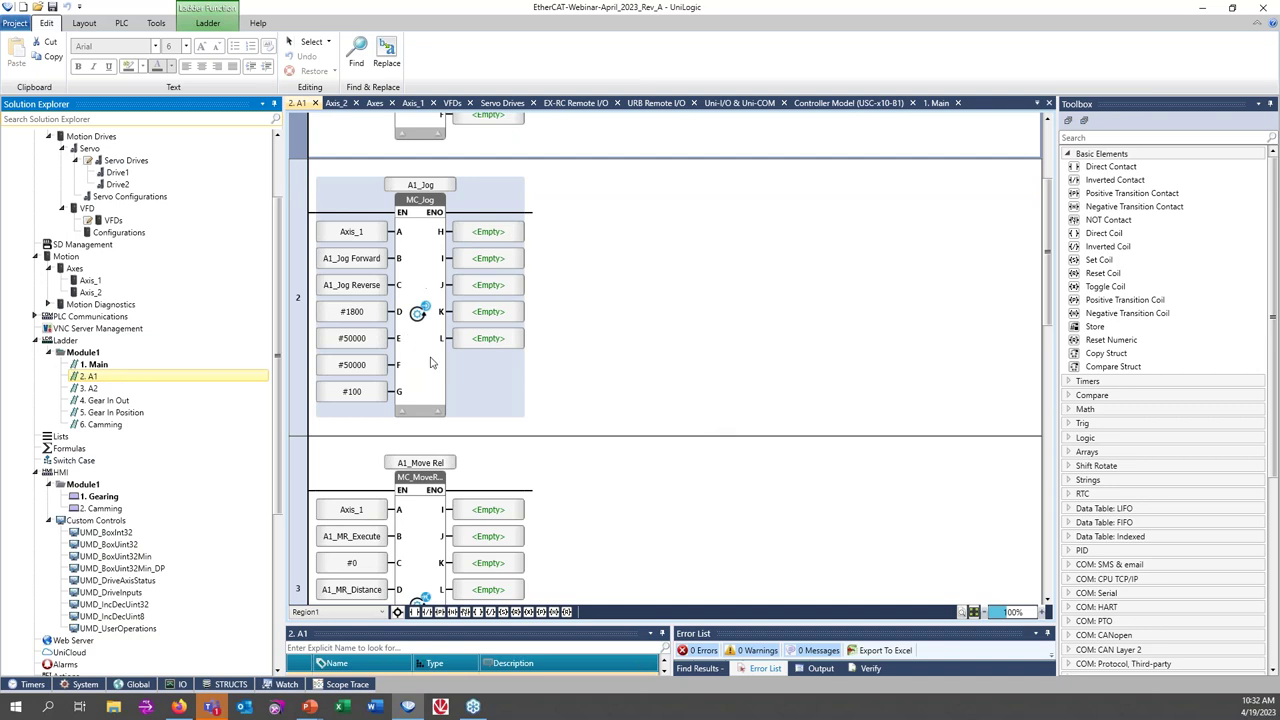
pyautogui.scroll(-5, 705, 352)
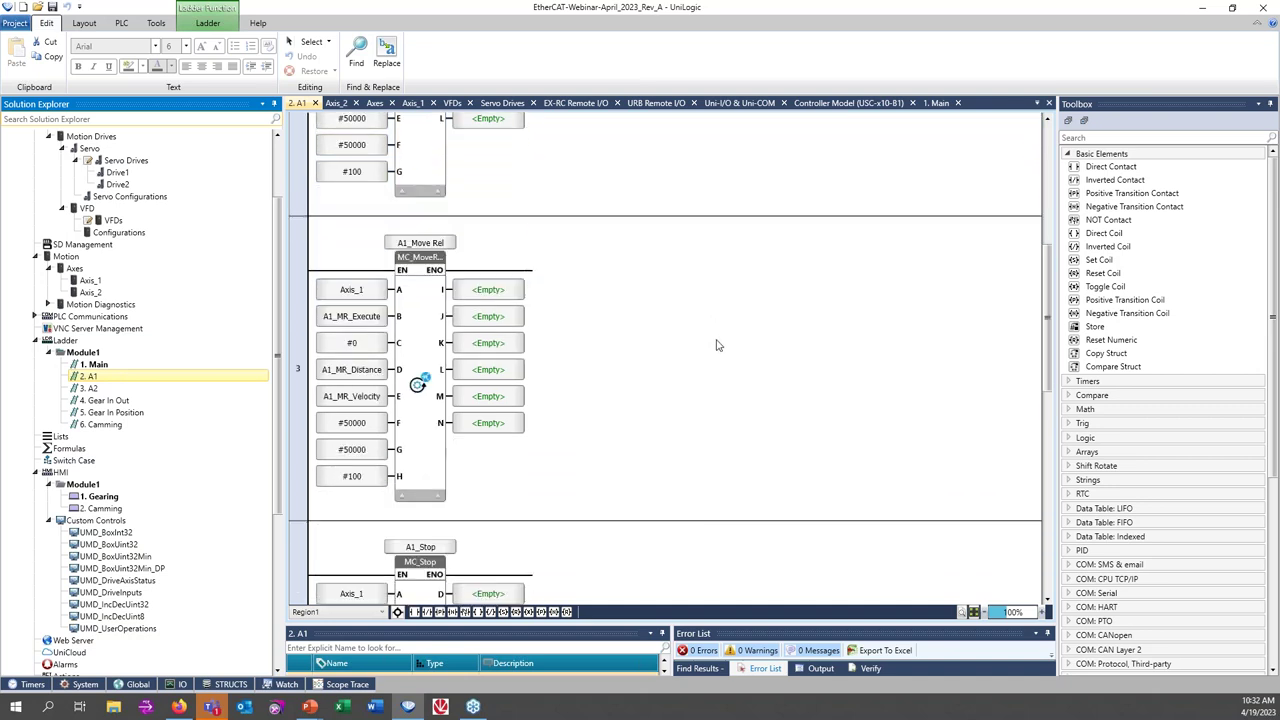
# Check the axis choices for the A1_Move Rel block's axis input, keeping Axis_1
pyautogui.scroll(-1, 700, 340)
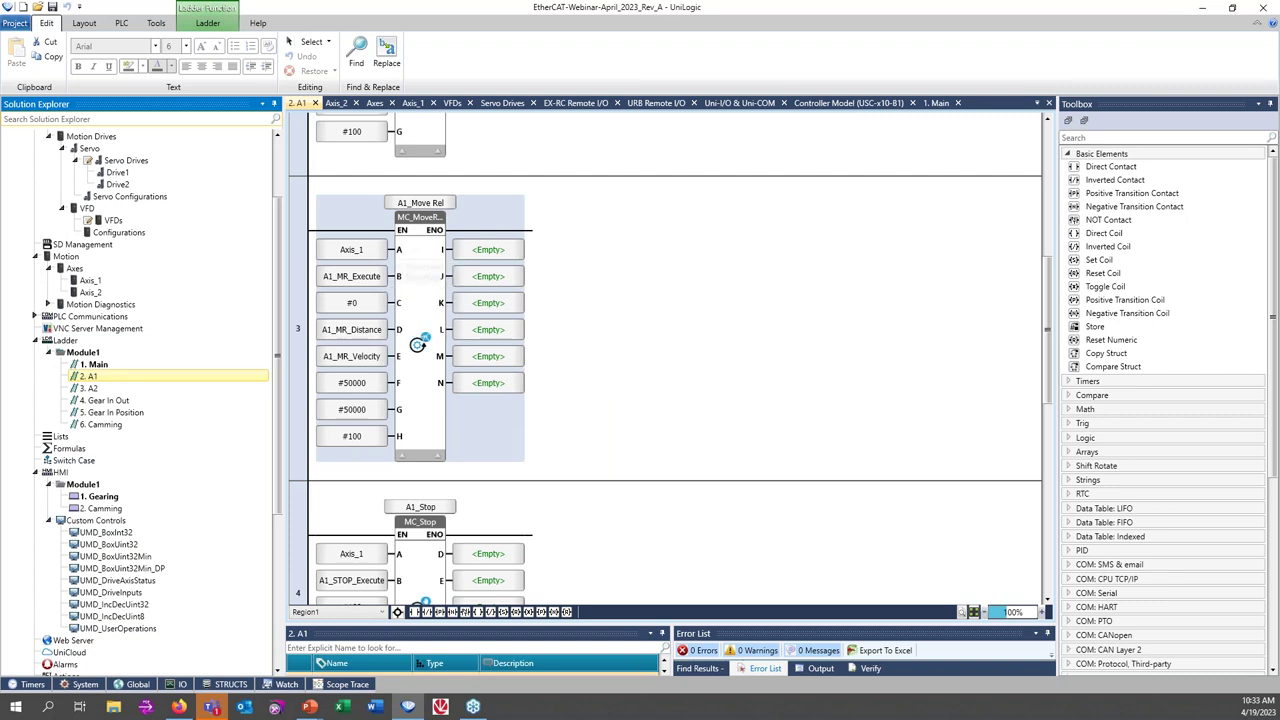
pyautogui.doubleClick(384, 251)
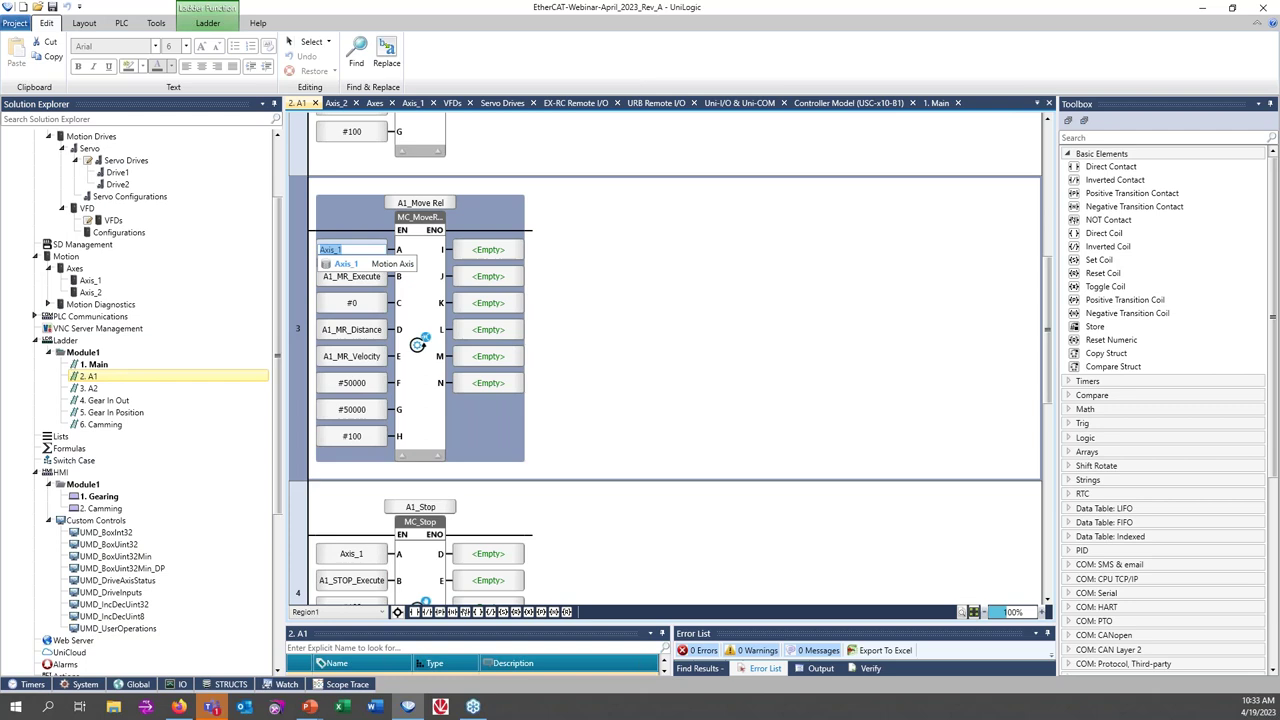
pyautogui.click(376, 264)
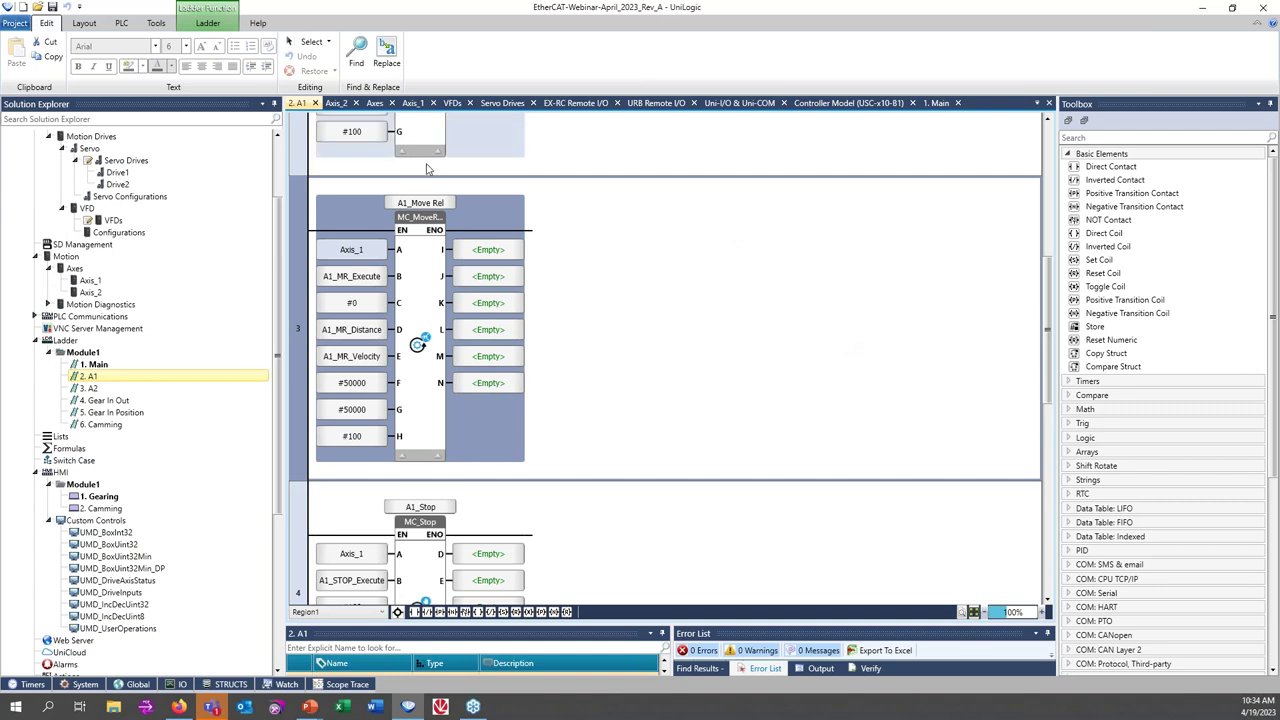
# Examine the A1_Stop, A1_Home and A1_MC_Reset blocks in the remaining rungs of the A1 function
pyautogui.scroll(-6, 643, 313)
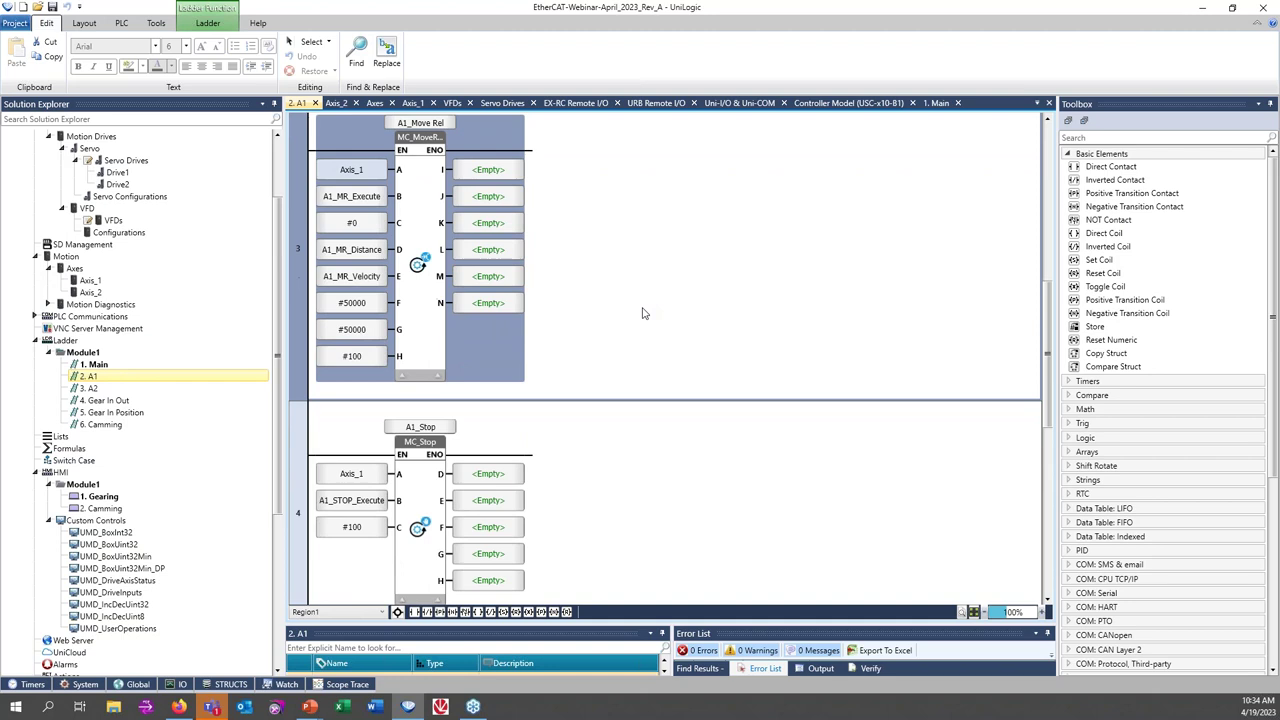
pyautogui.scroll(-1, 643, 313)
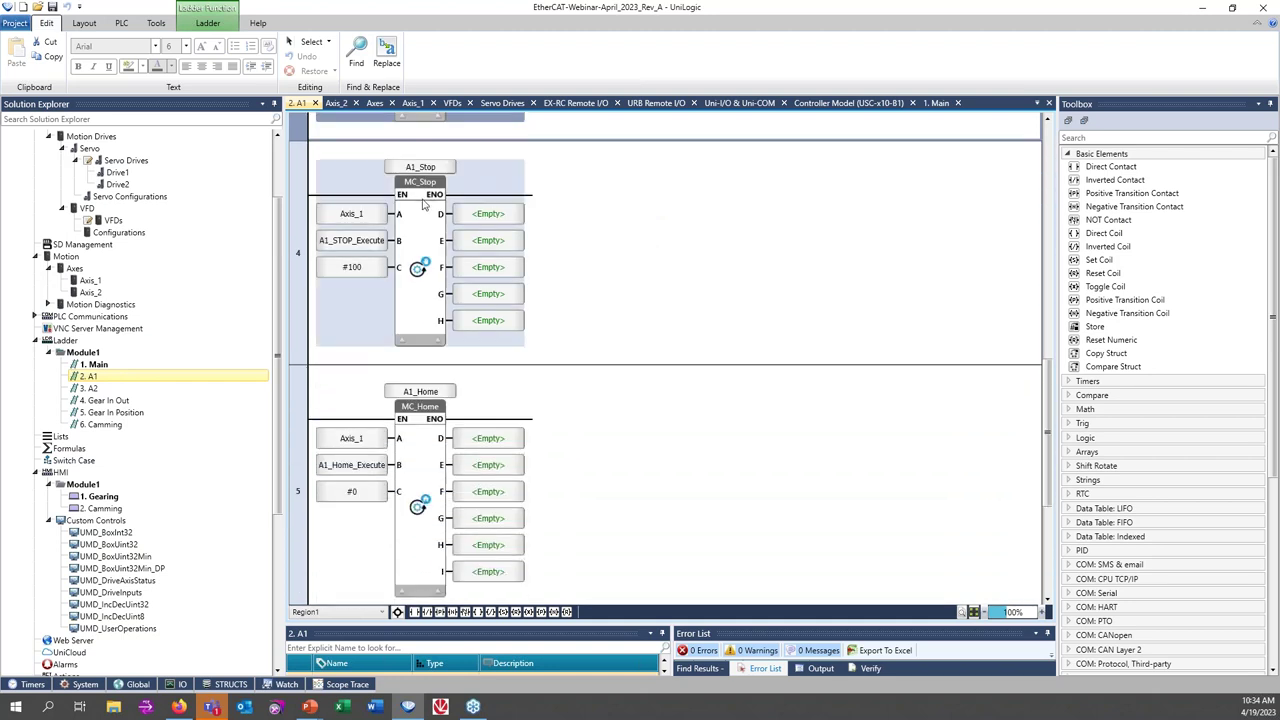
pyautogui.moveTo(425, 168)
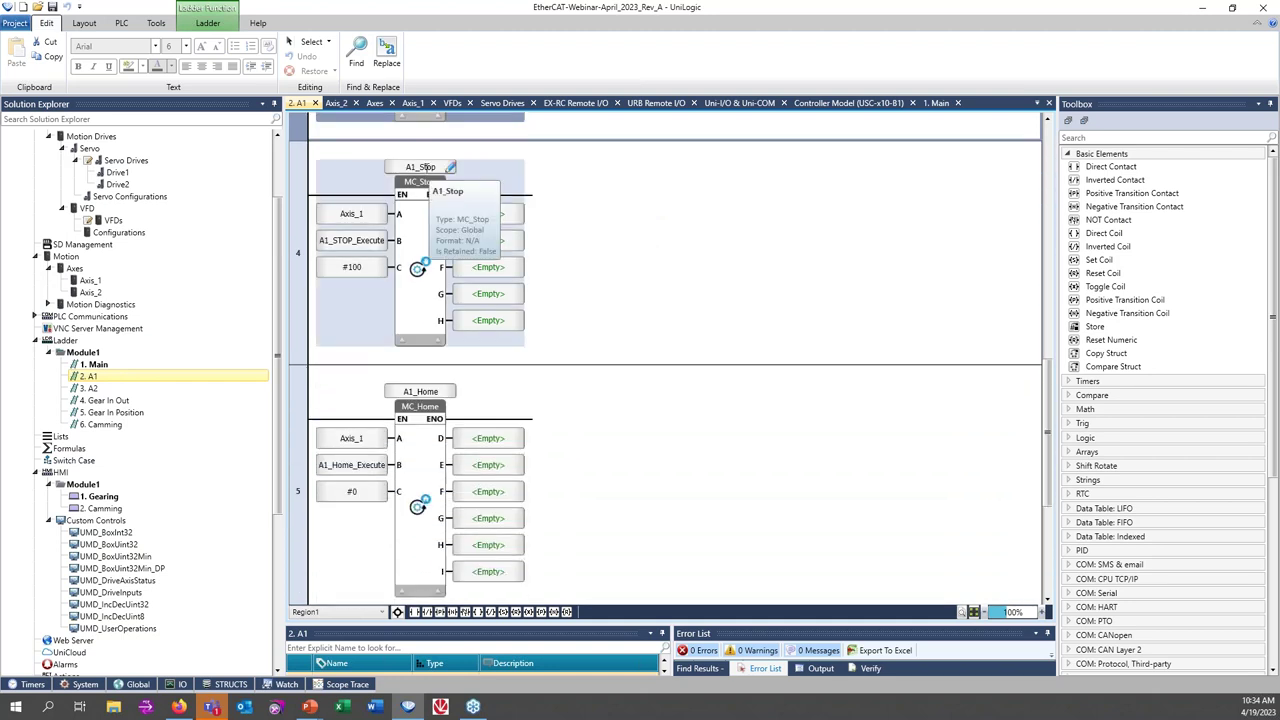
pyautogui.scroll(-2, 663, 251)
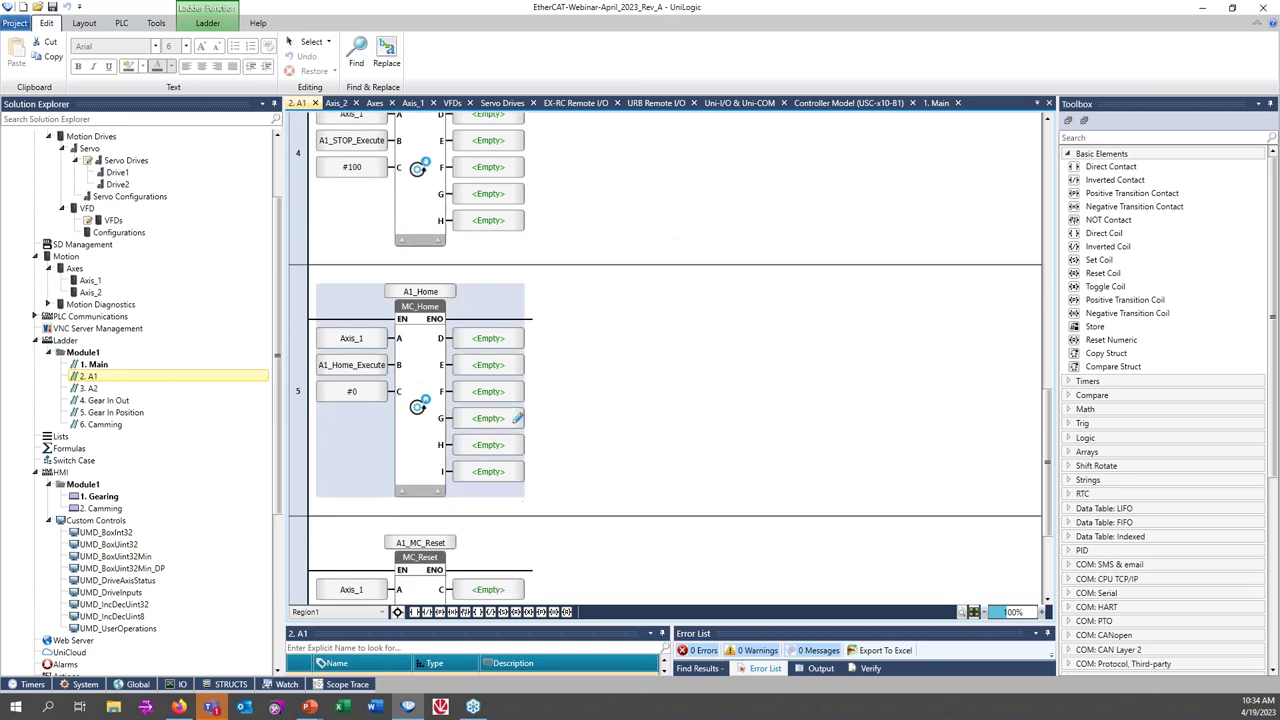
pyautogui.scroll(-2, 771, 351)
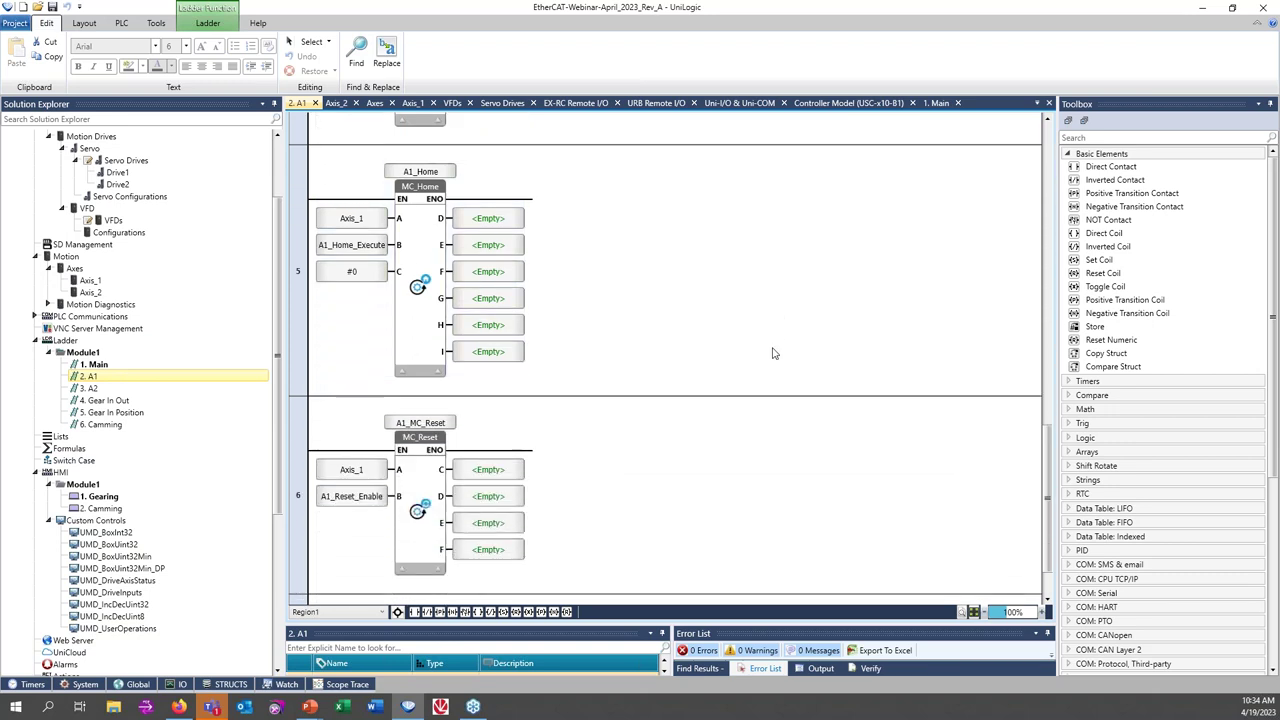
pyautogui.scroll(-1, 773, 353)
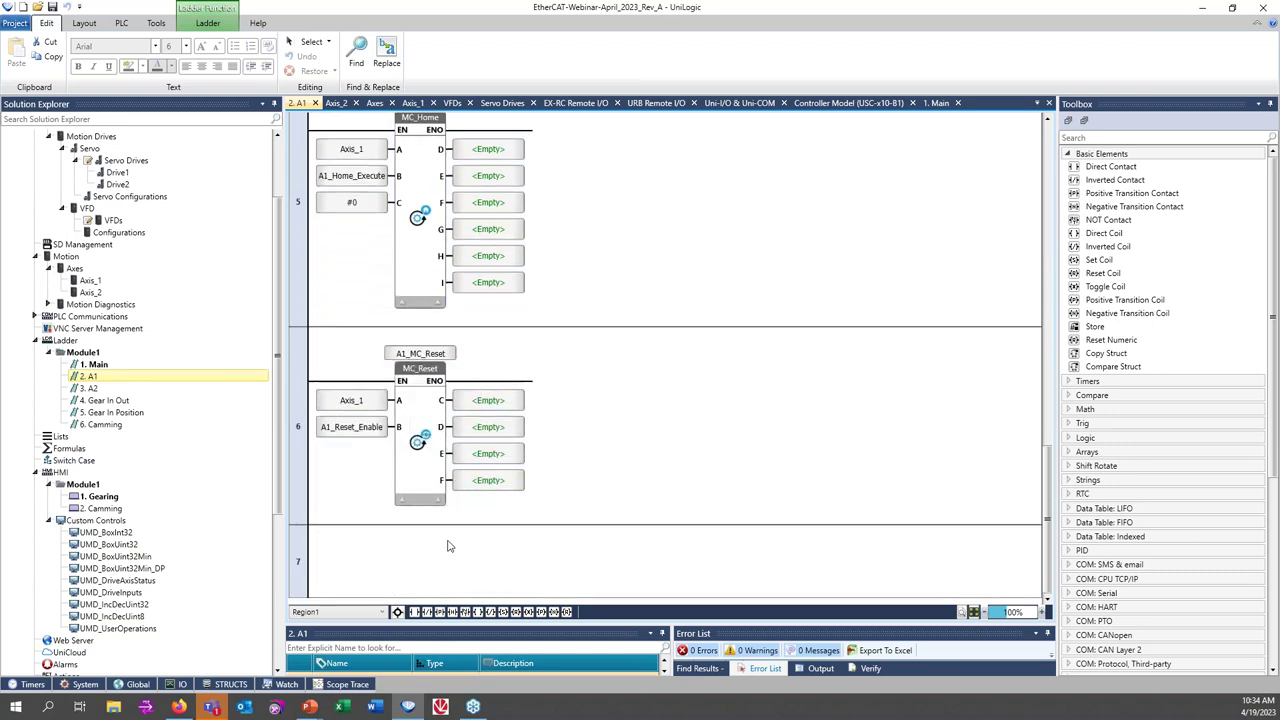
# Open the A2 ladder function and examine its power, jog, relative move and stop blocks for Axis_2
pyautogui.click(90, 388)
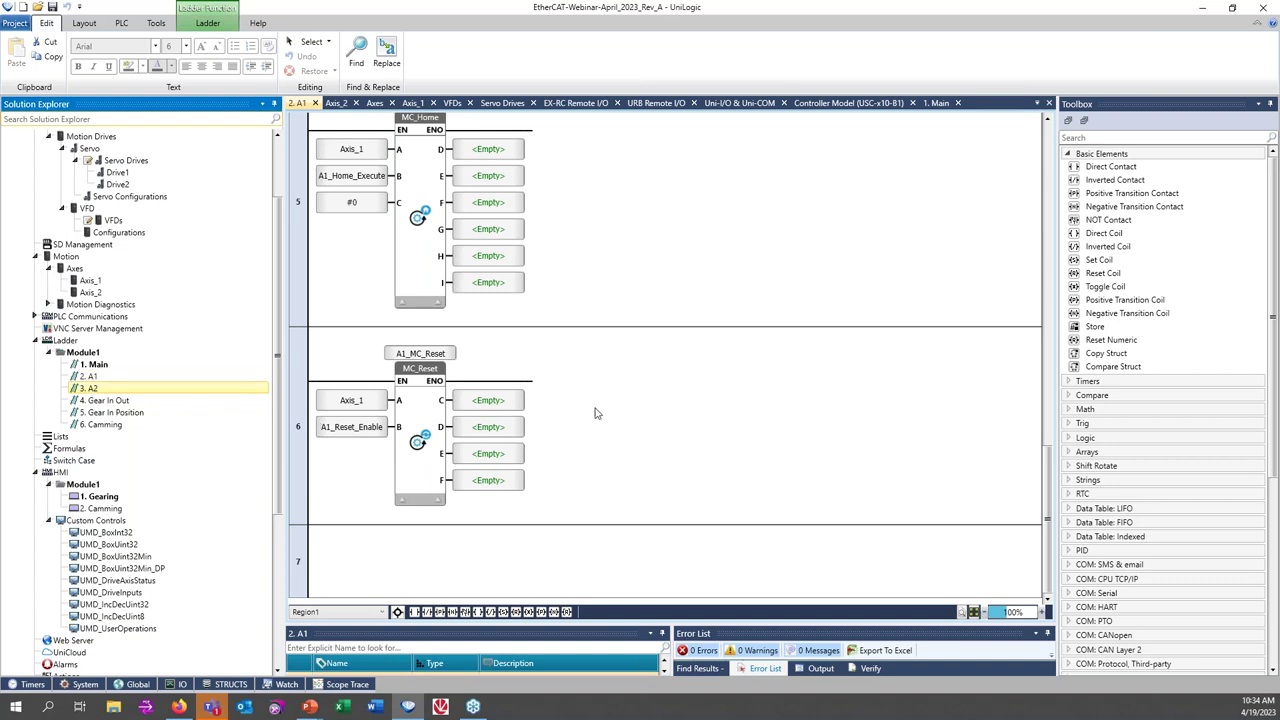
pyautogui.scroll(-3, 661, 300)
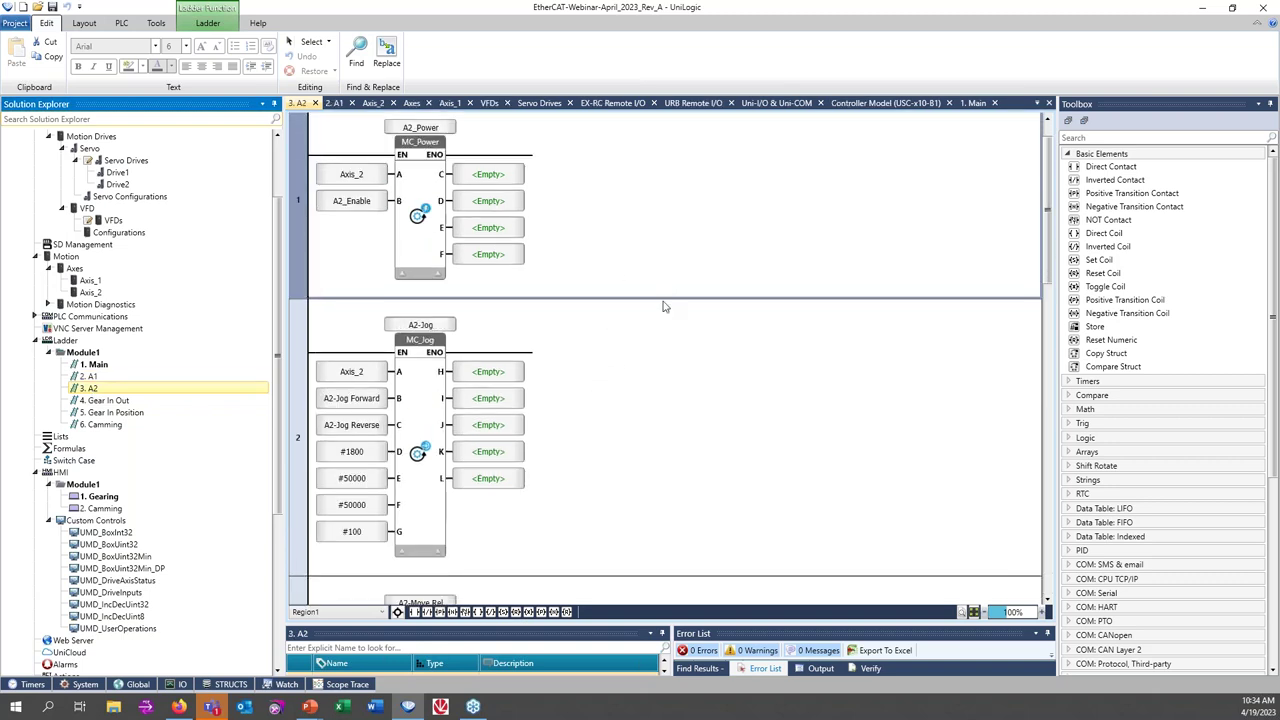
pyautogui.scroll(-6, 662, 306)
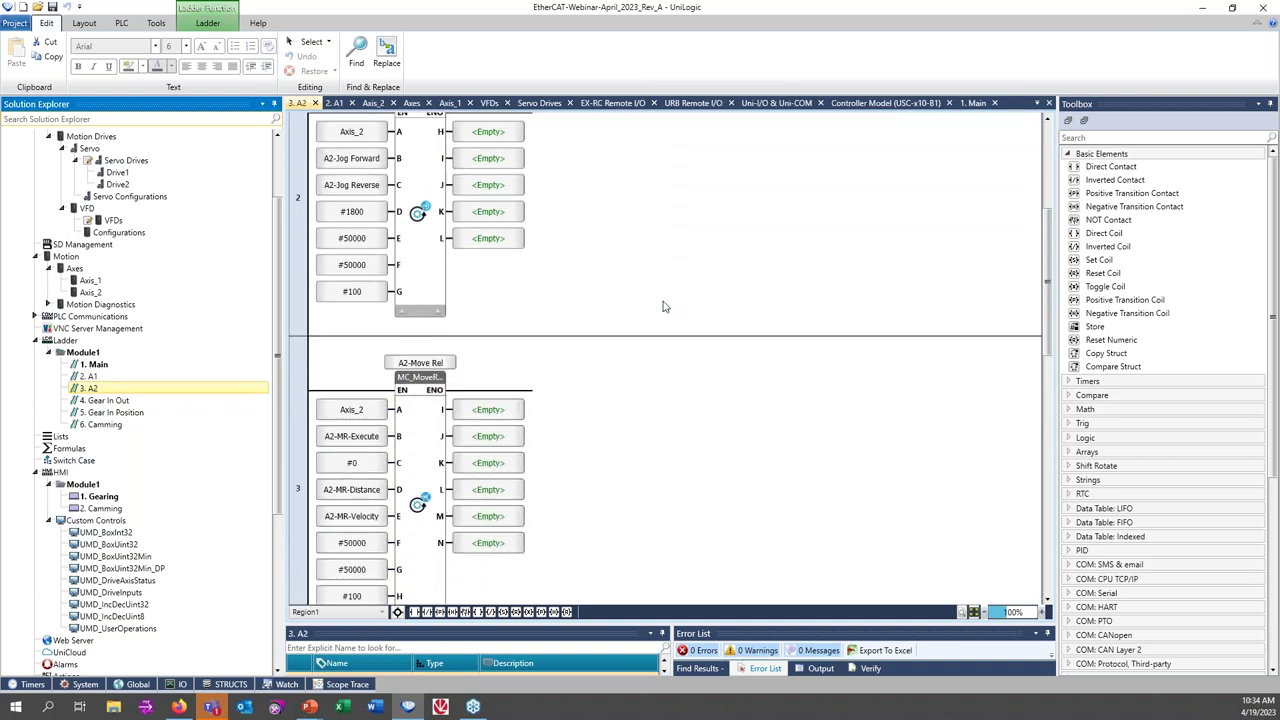
pyautogui.scroll(-1, 662, 306)
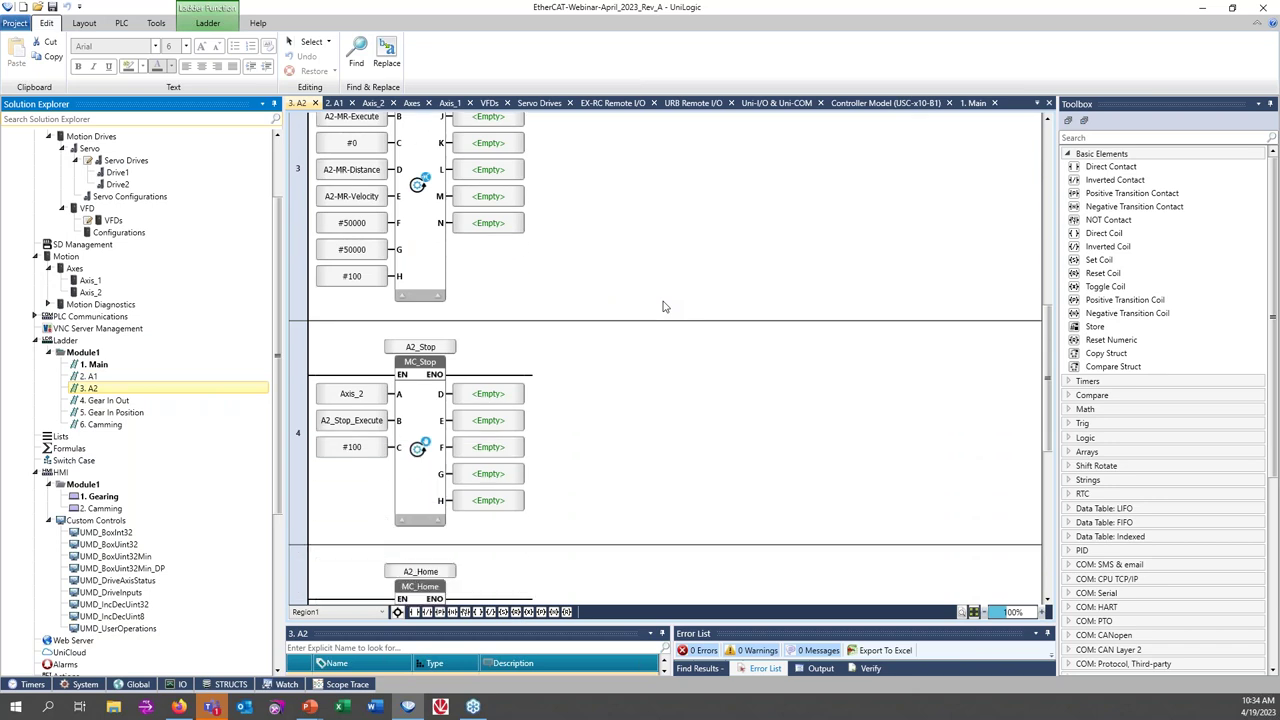
# Open the Gear In Out ladder function and examine its MC_GearIn and MC_GearOut blocks
pyautogui.doubleClick(90, 402)
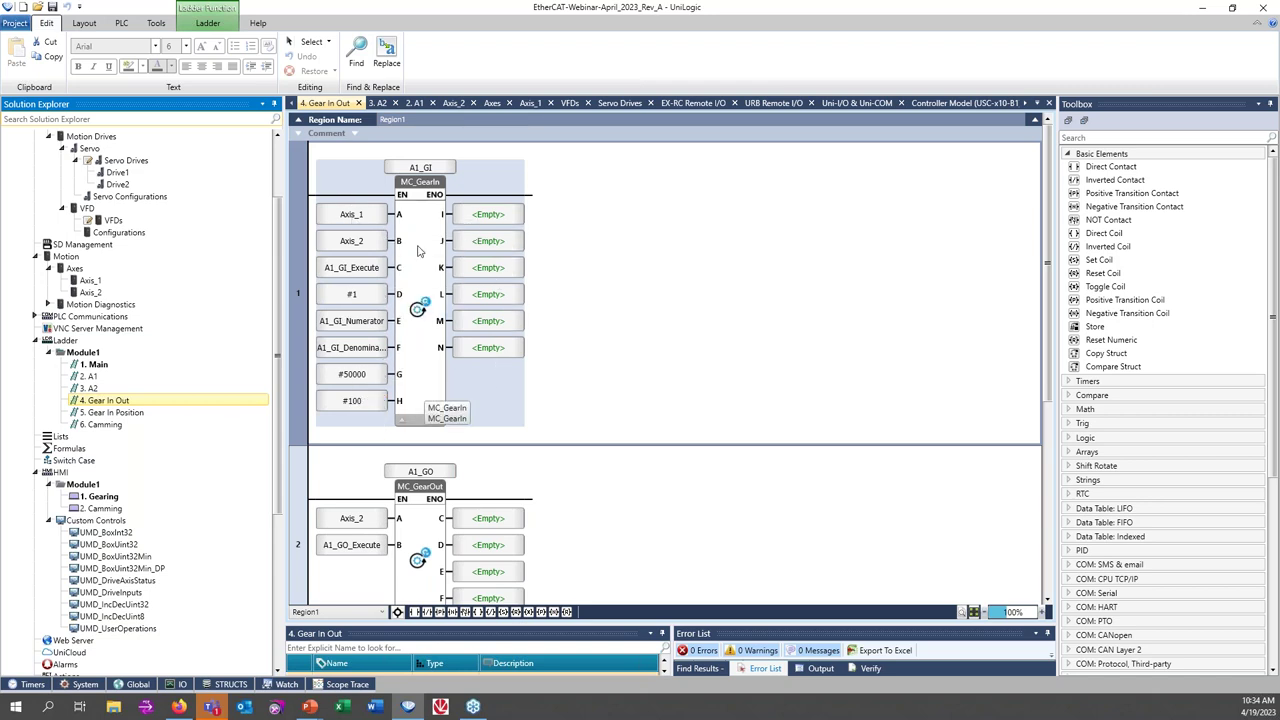
pyautogui.scroll(-2, 758, 368)
pyautogui.scroll(-6, 754, 374)
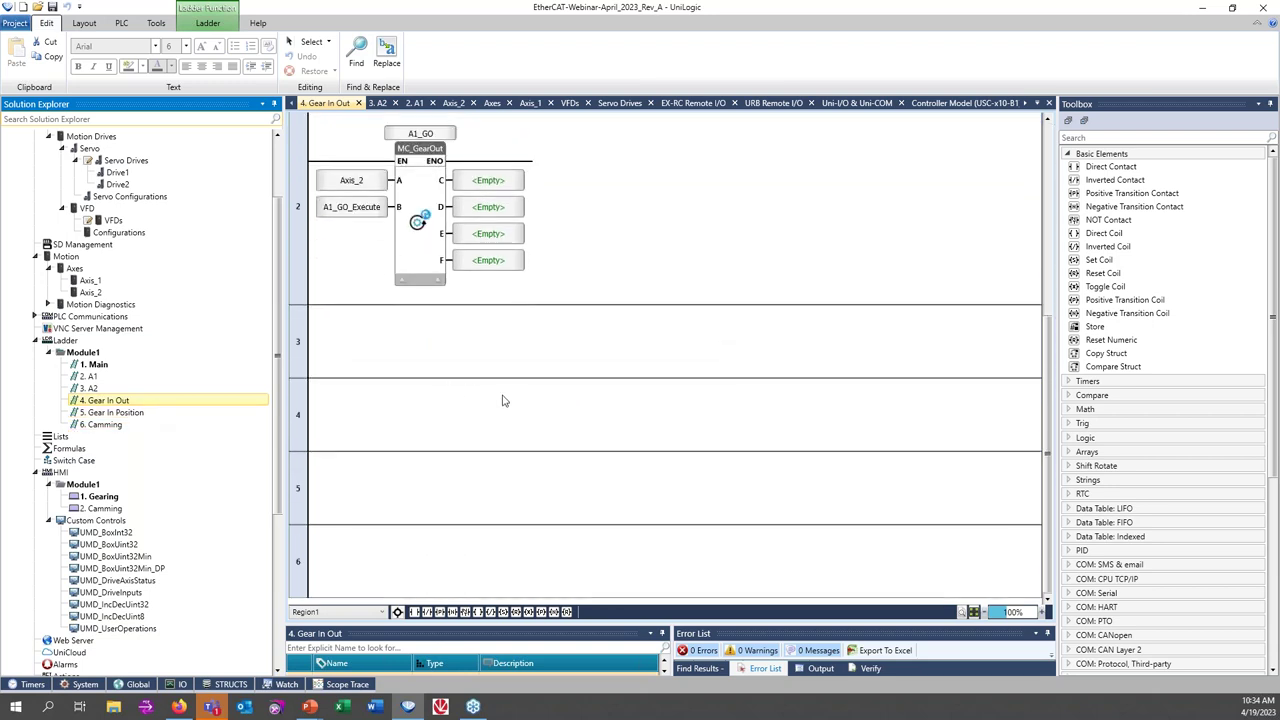
# Open the Gear In Position ladder function and examine the inputs and outputs of its A_GearInPos block
pyautogui.click(119, 413)
pyautogui.doubleClick(118, 413)
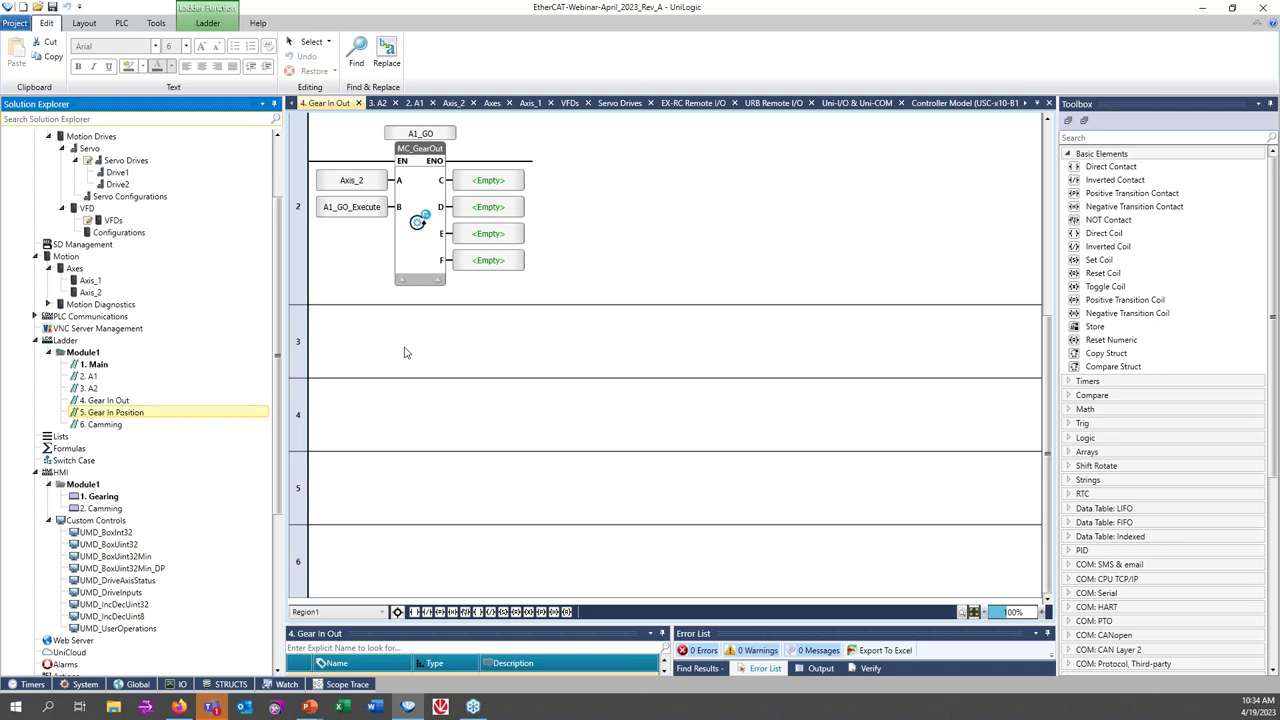
pyautogui.scroll(-2, 438, 216)
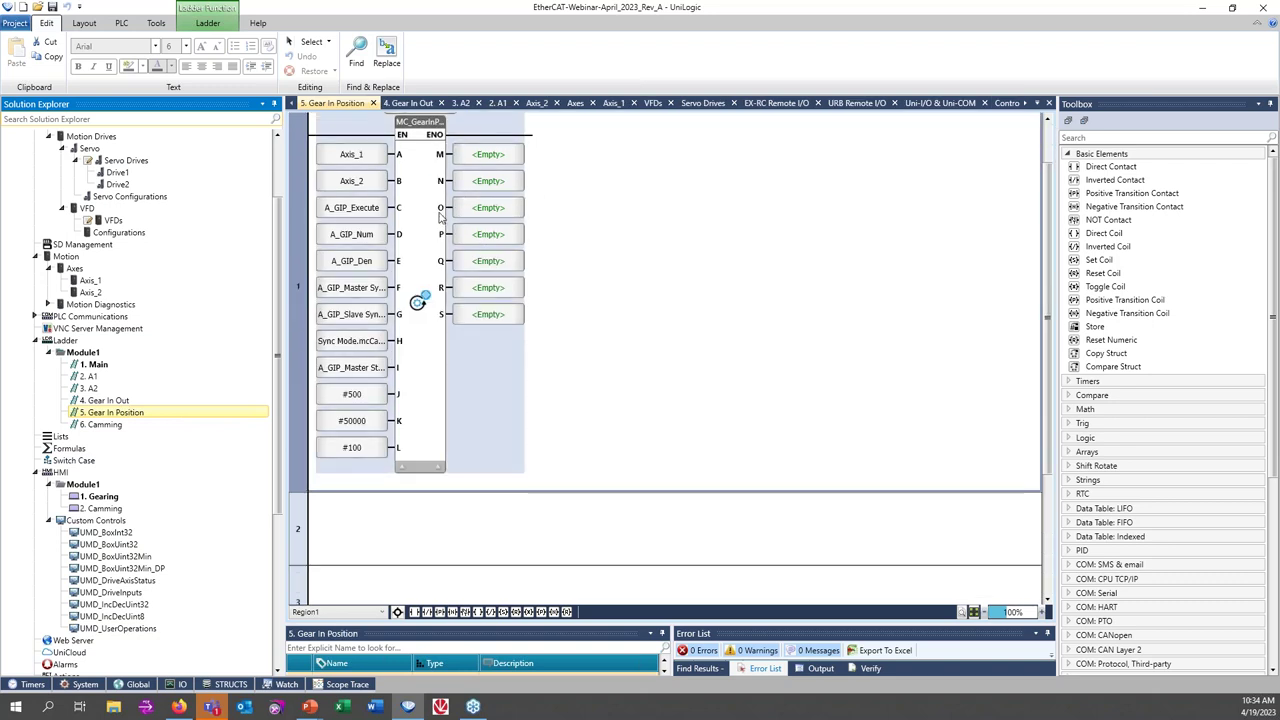
pyautogui.scroll(1, 436, 250)
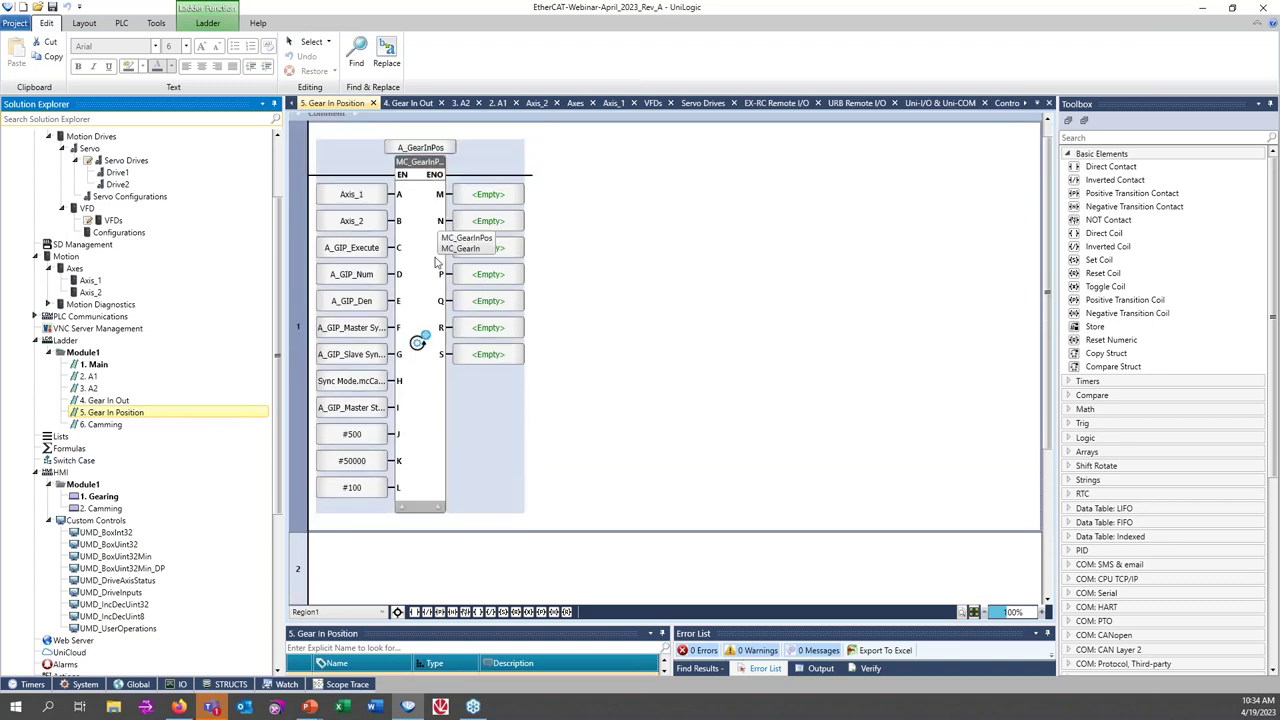
pyautogui.scroll(1, 436, 262)
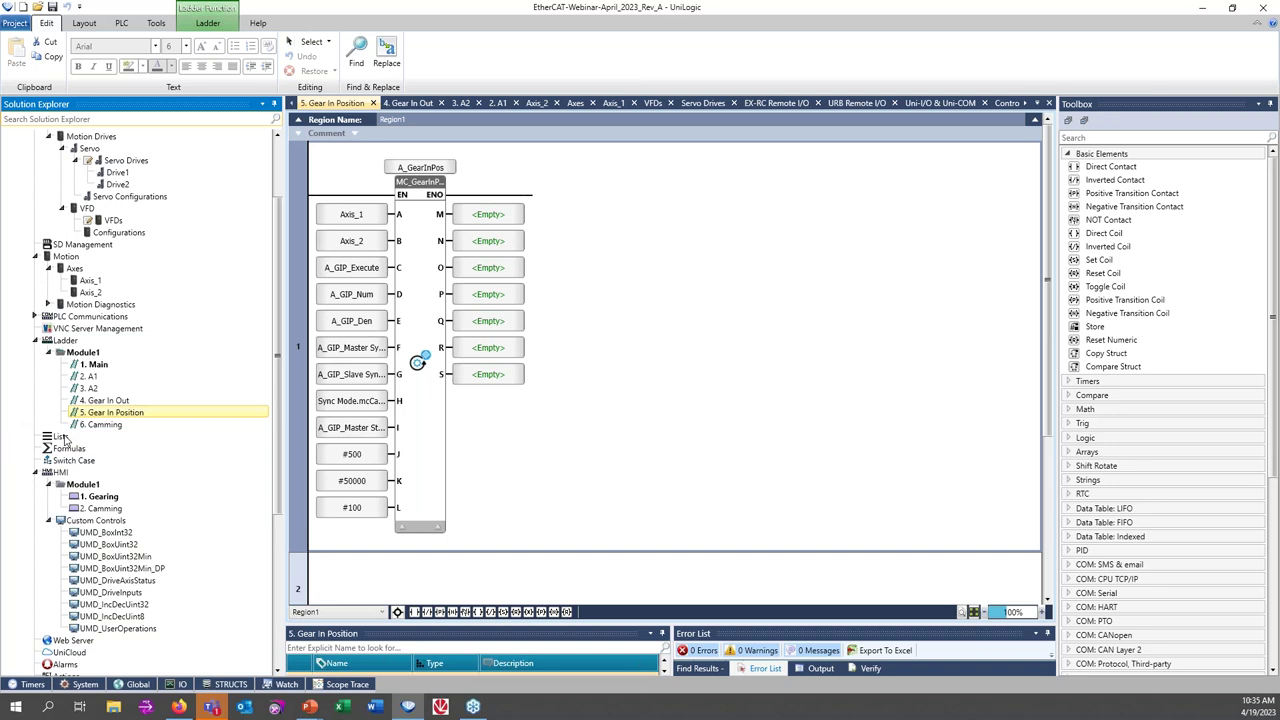
# Open the Camming ladder function and examine its cam table select, MC_CamIn and MC_CamOut rungs
pyautogui.doubleClick(103, 424)
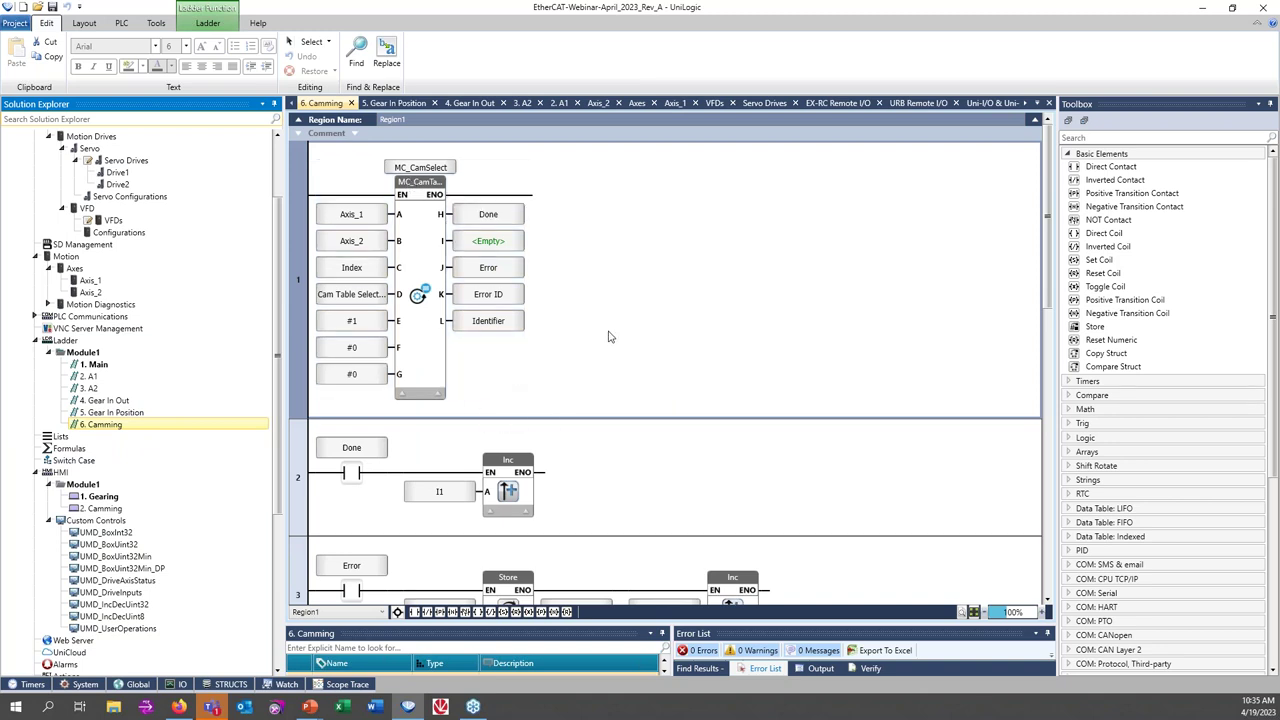
pyautogui.scroll(-2, 609, 337)
pyautogui.scroll(-5, 609, 337)
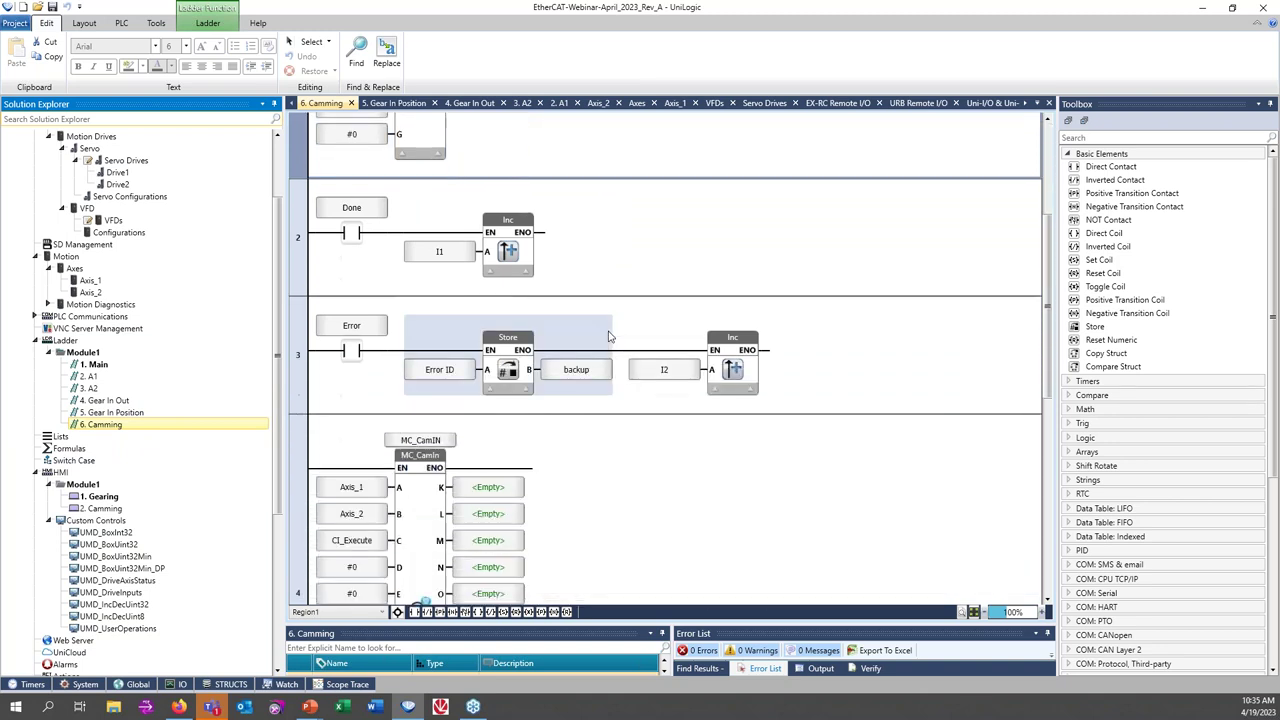
pyautogui.scroll(-6, 618, 344)
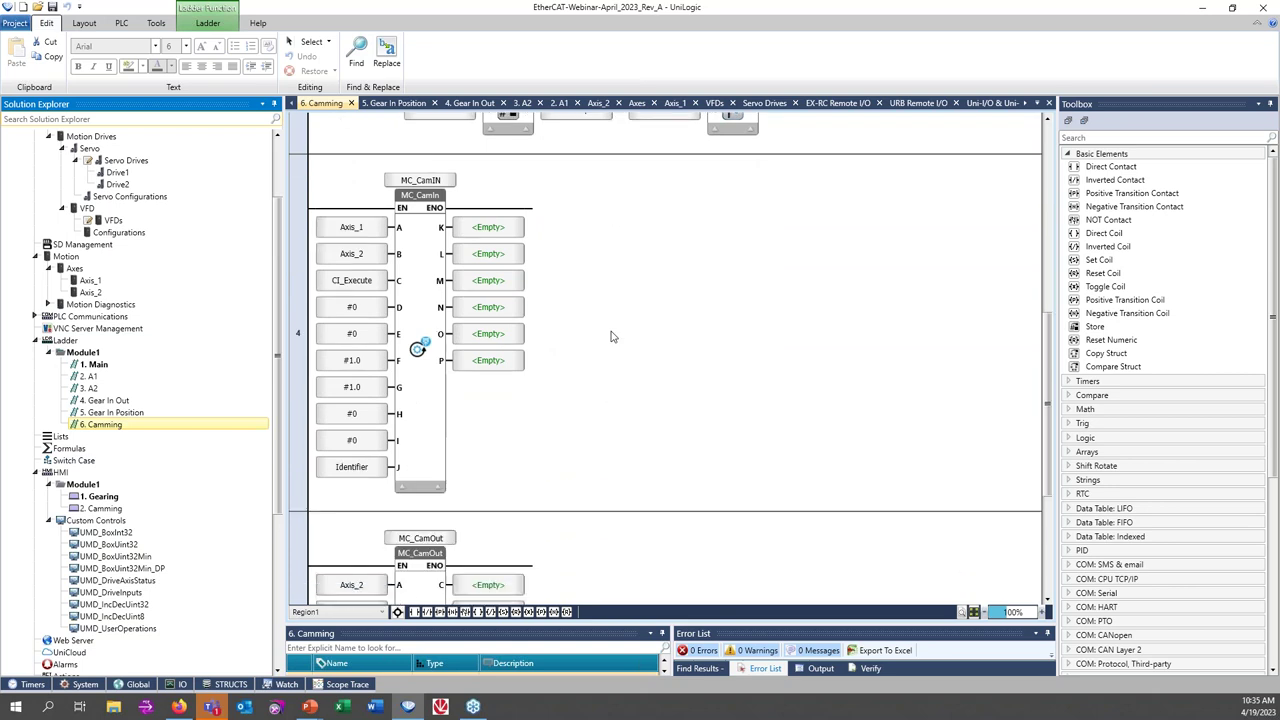
pyautogui.scroll(-3, 613, 337)
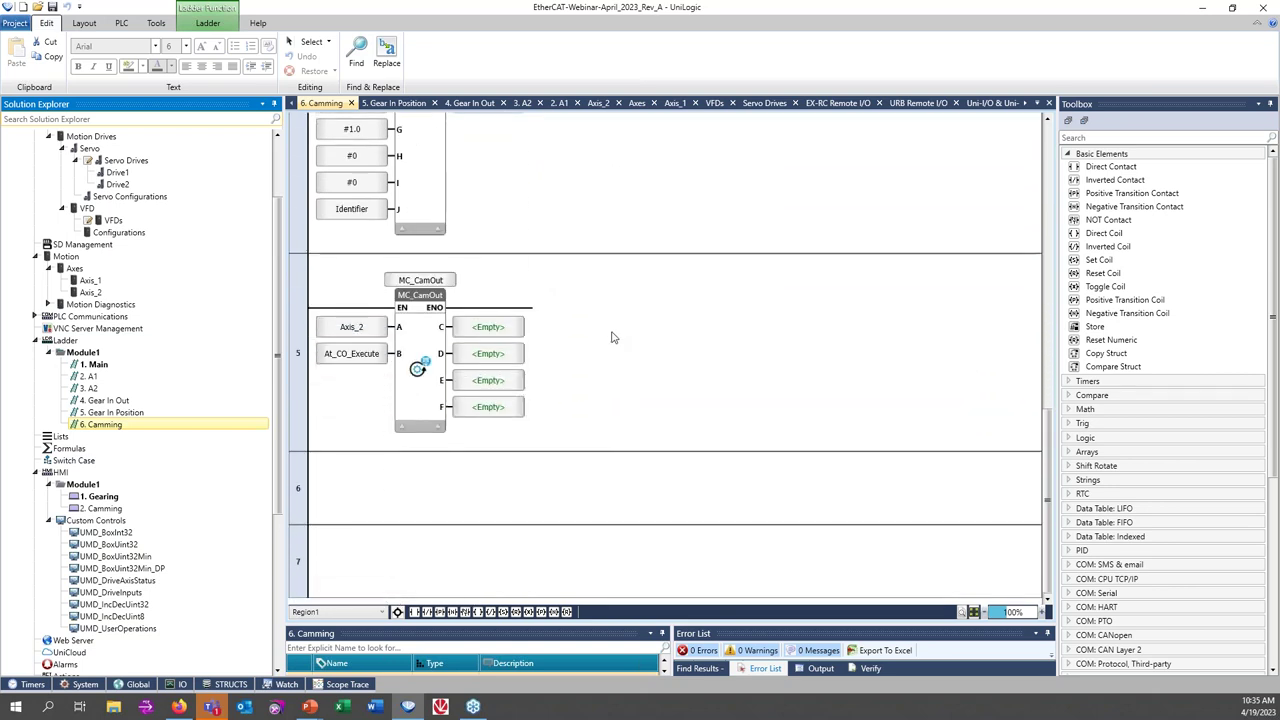
pyautogui.scroll(2, 613, 337)
pyautogui.scroll(8, 613, 337)
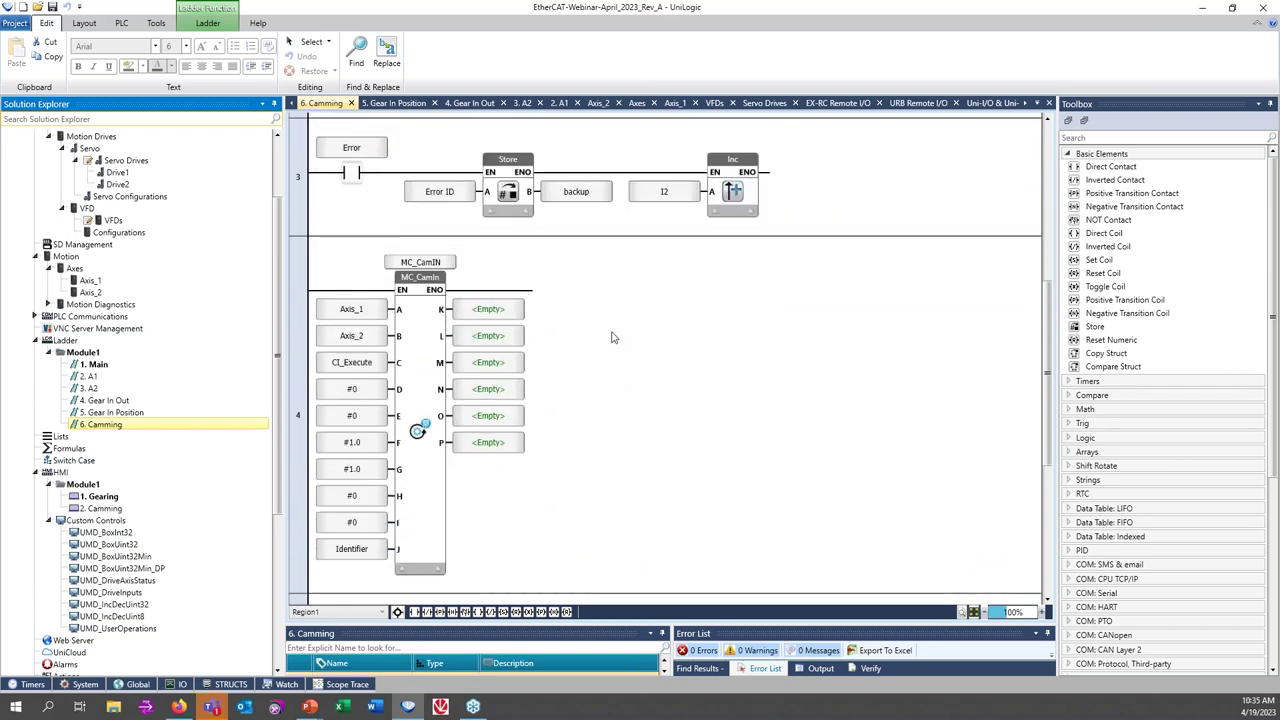
pyautogui.scroll(6, 613, 337)
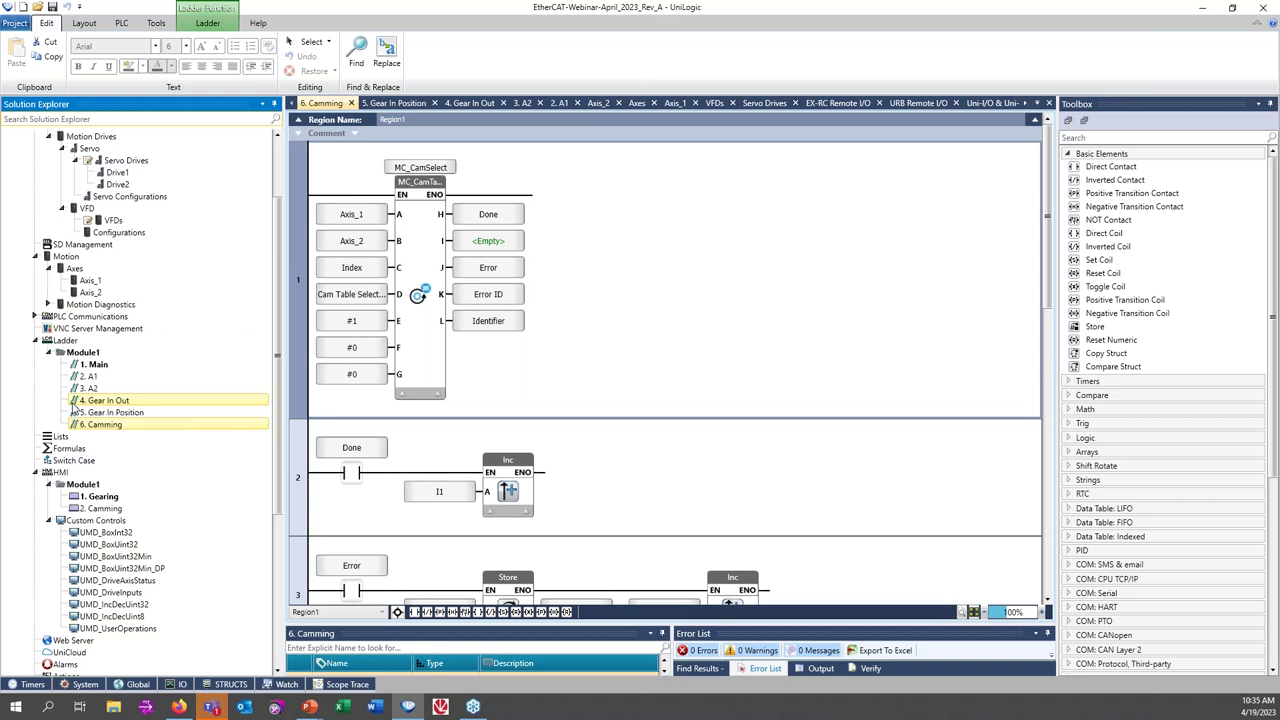
# View the CAM_Recipe1 table and check the CAM table index of each recipe in the Data Tables Recipes overview
pyautogui.scroll(-4, 73, 408)
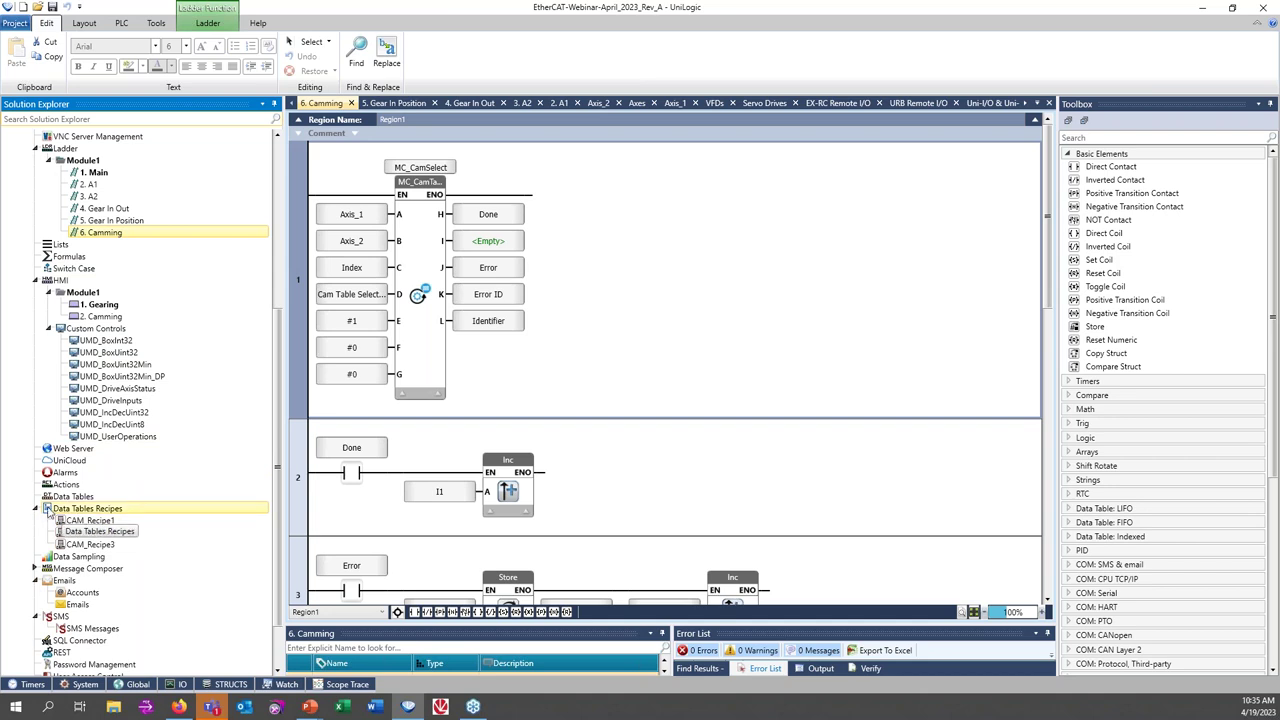
pyautogui.click(101, 526)
pyautogui.doubleClick(101, 526)
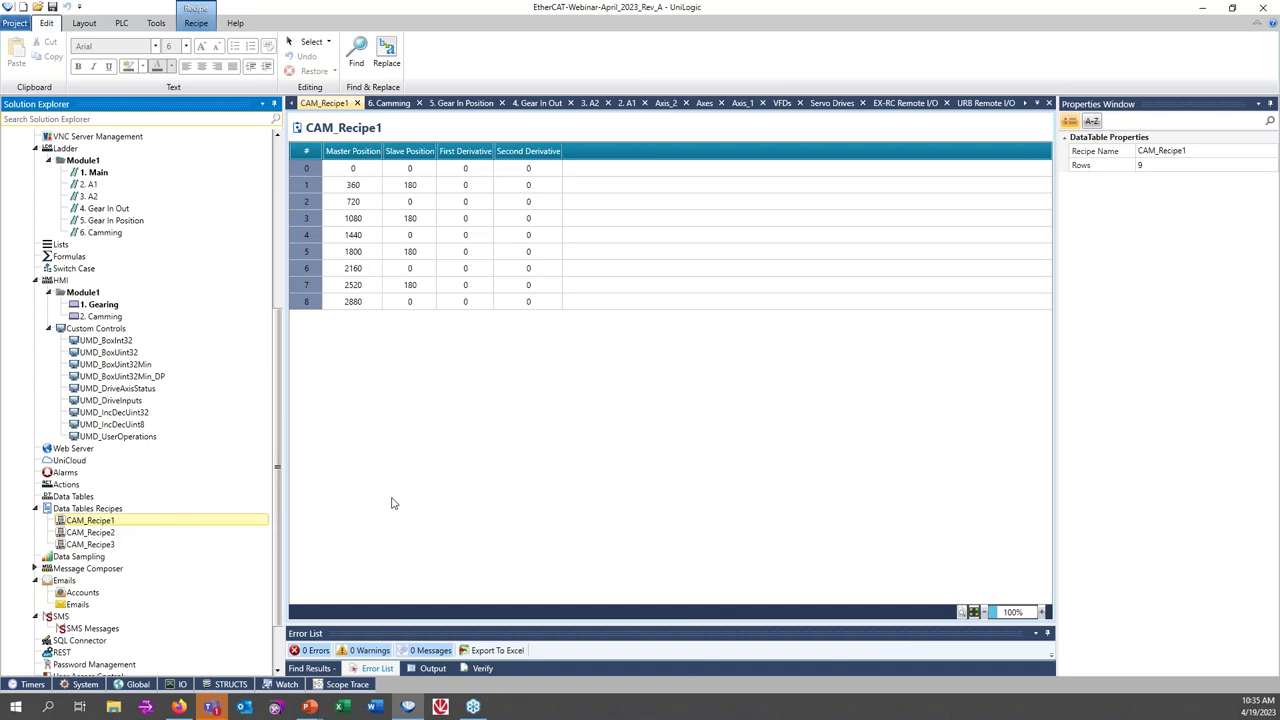
pyautogui.doubleClick(100, 510)
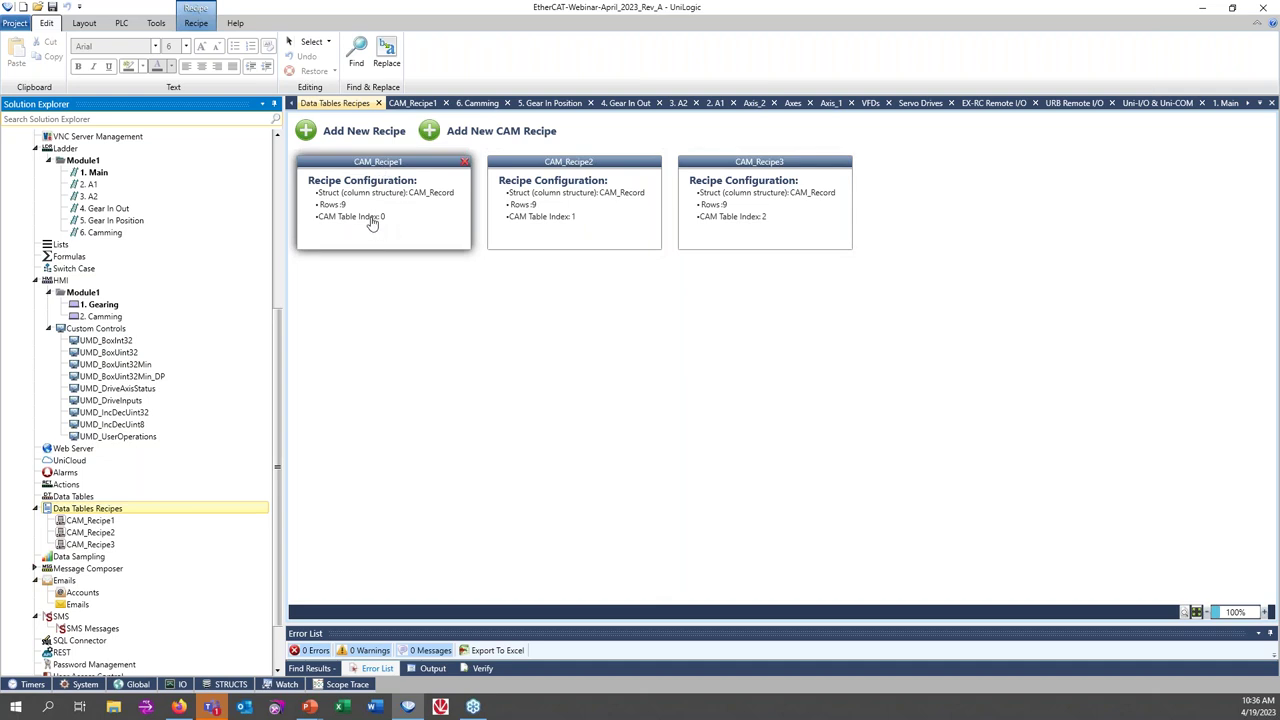
# Reopen CAM_Recipe1 and examine the master and slave positions in its first rows
pyautogui.doubleClick(88, 523)
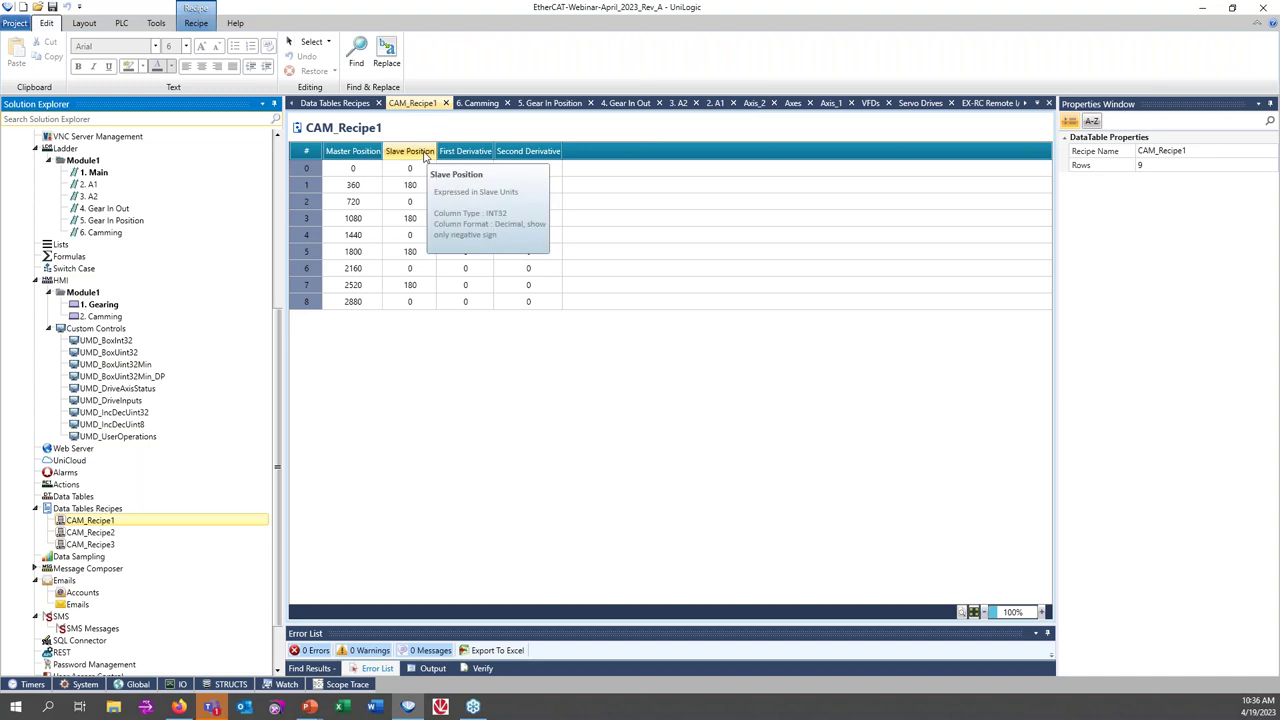
pyautogui.click(354, 169)
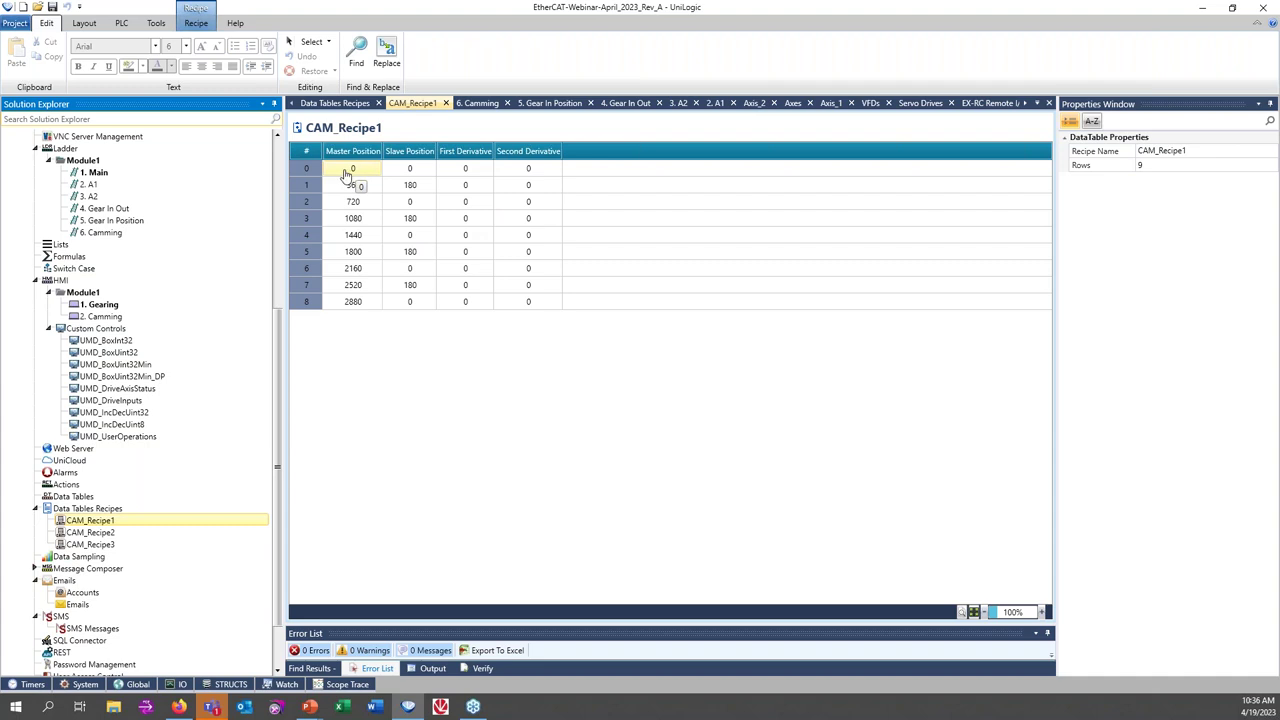
pyautogui.click(409, 171)
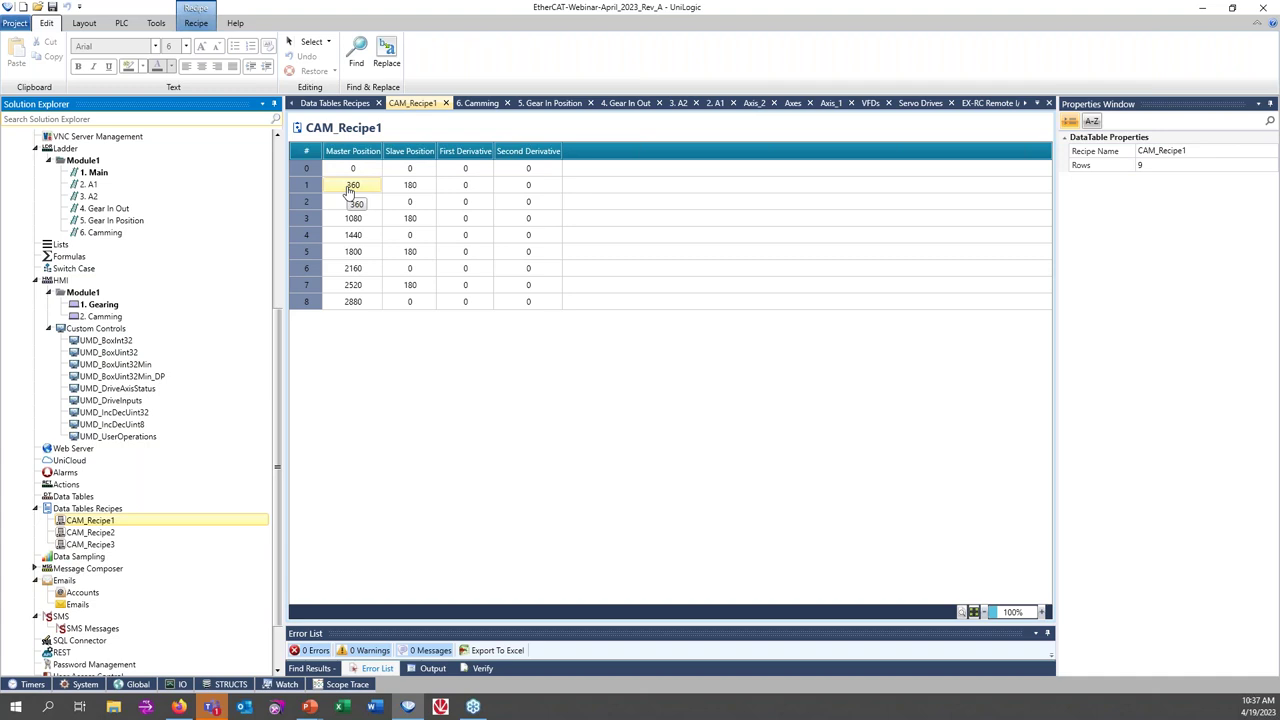
# Set the Slave Position in row 1 of CAM_Recipe1 to 90
pyautogui.doubleClick(420, 190)
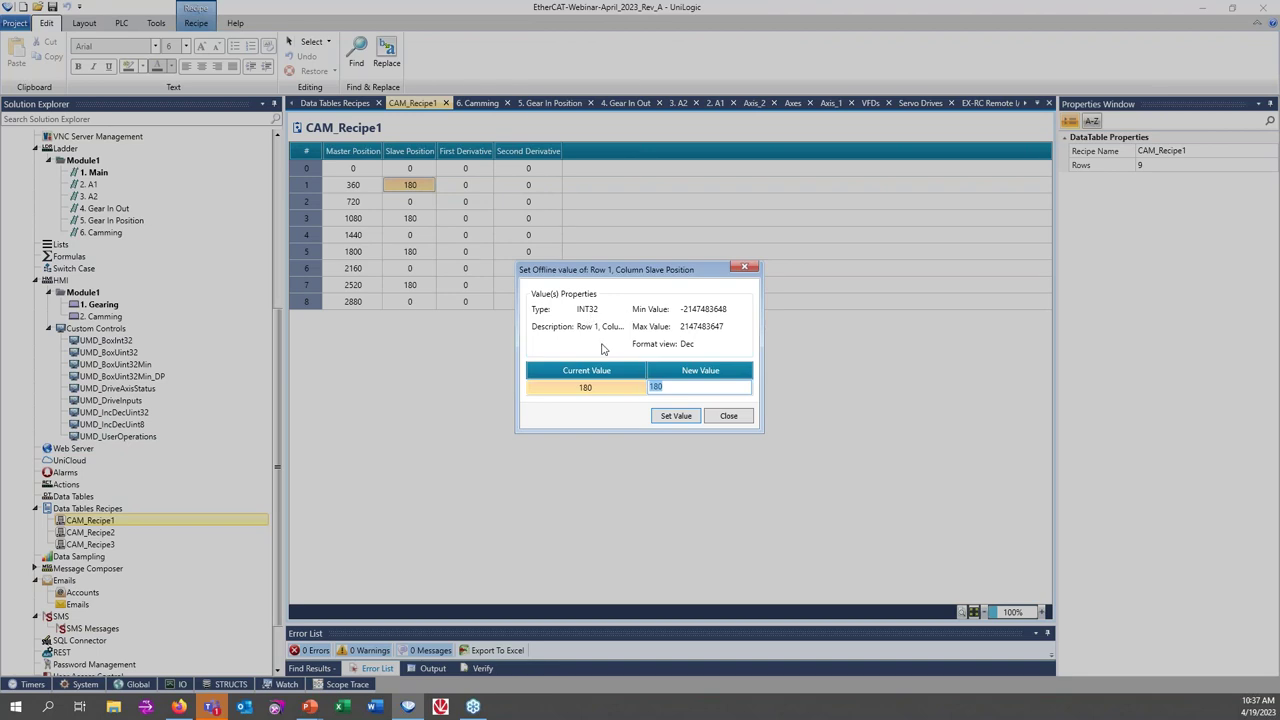
pyautogui.write('90')
pyautogui.click(675, 416)
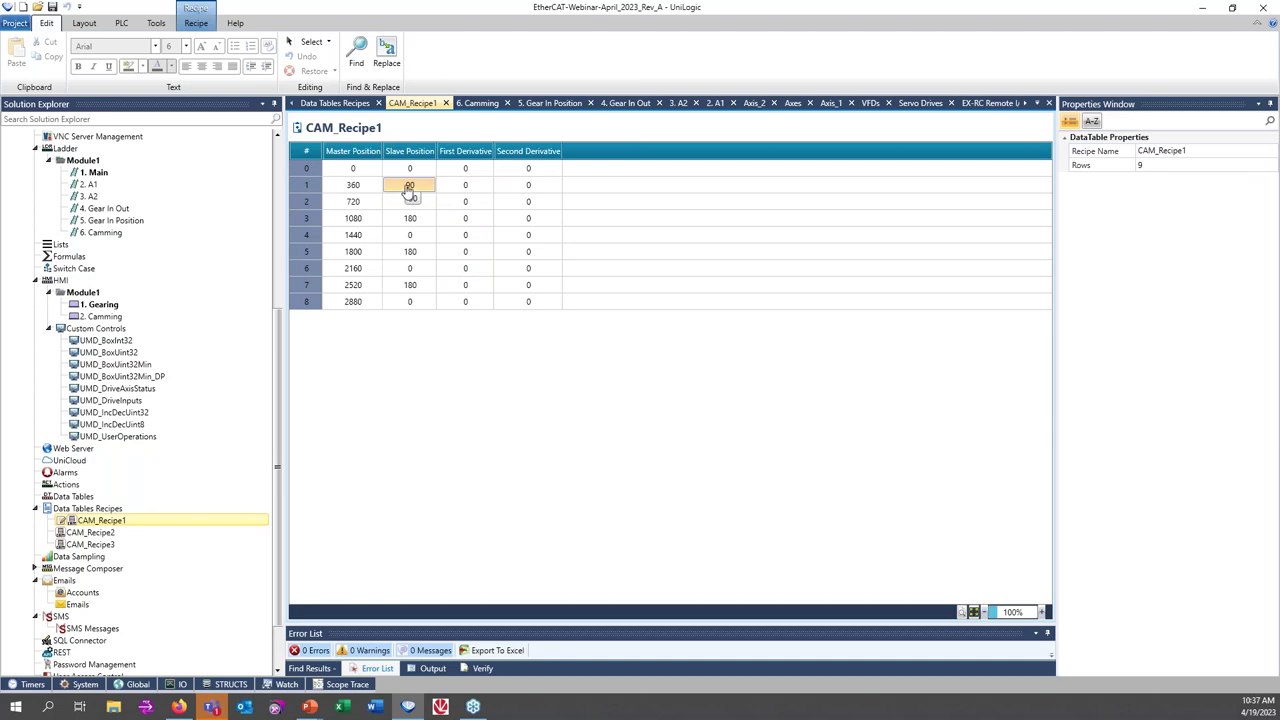
# Set the Slave Position in row 1 of CAM_Recipe1 back to 180
pyautogui.doubleClick(410, 188)
pyautogui.write('180')
pyautogui.click(676, 416)
# Set the number of rows in CAM_Recipe1 to 12
pyautogui.click(1150, 166)
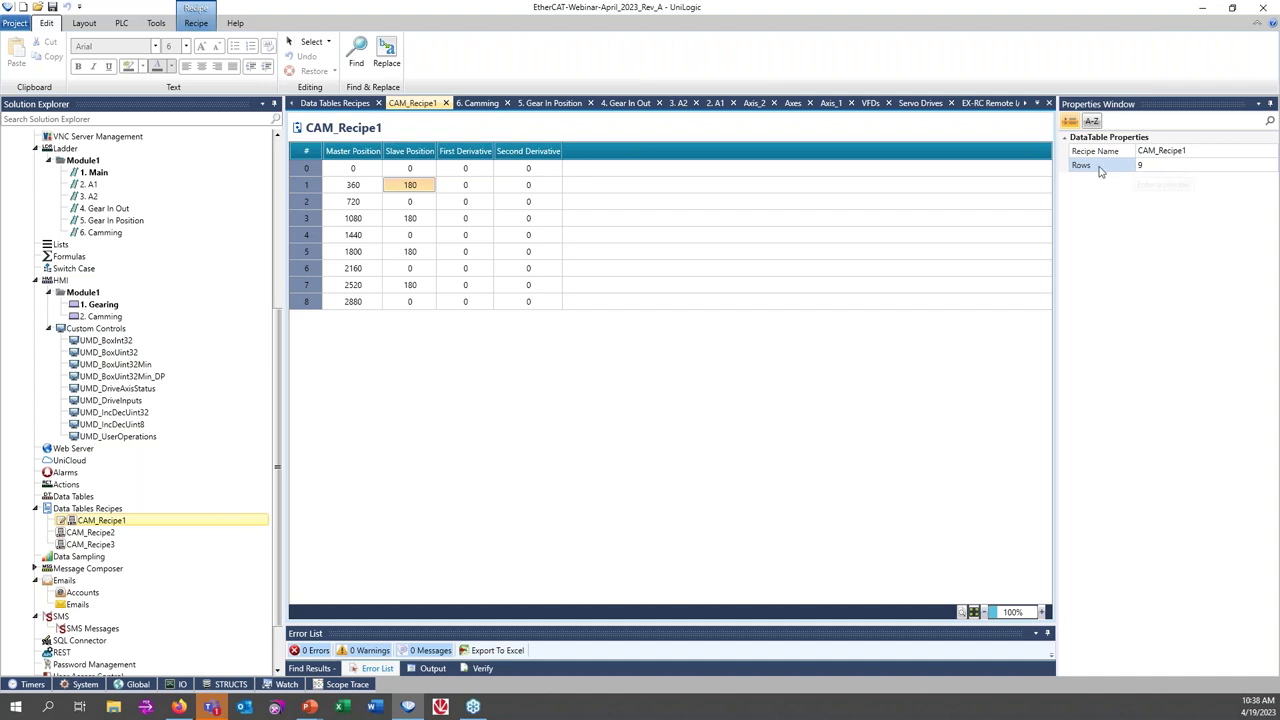
pyautogui.click(1136, 118)
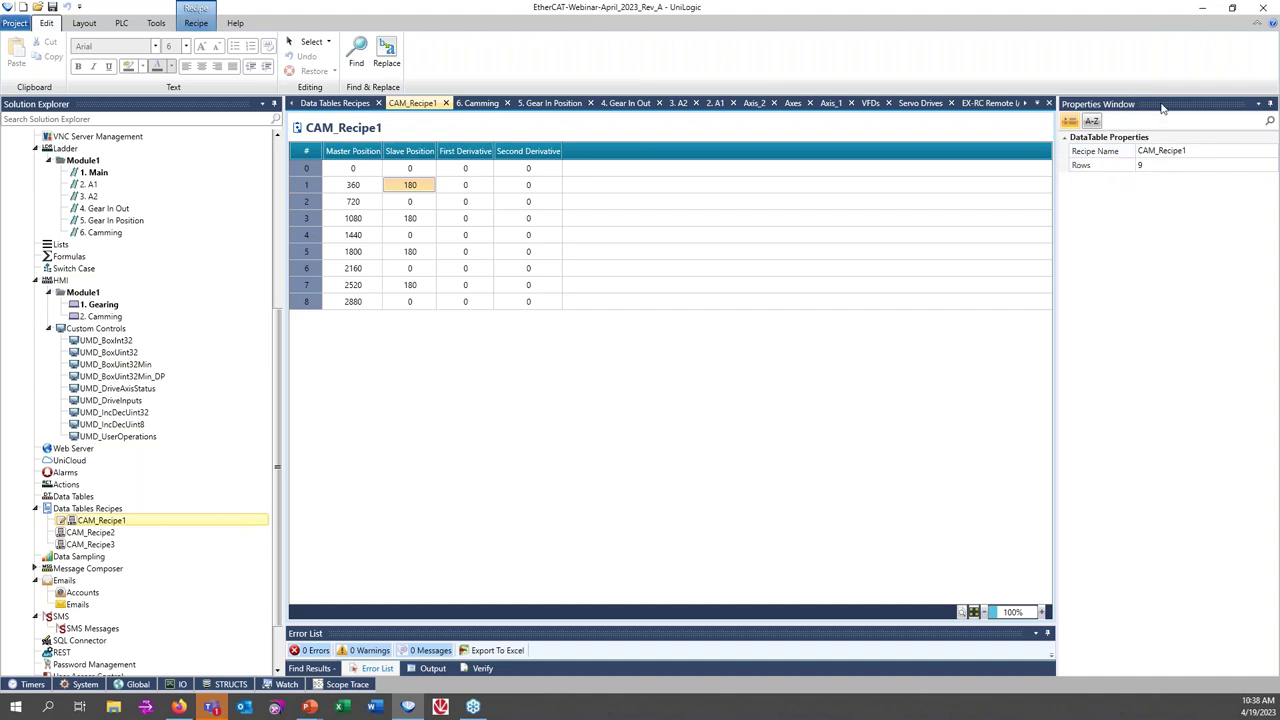
pyautogui.click(1154, 165)
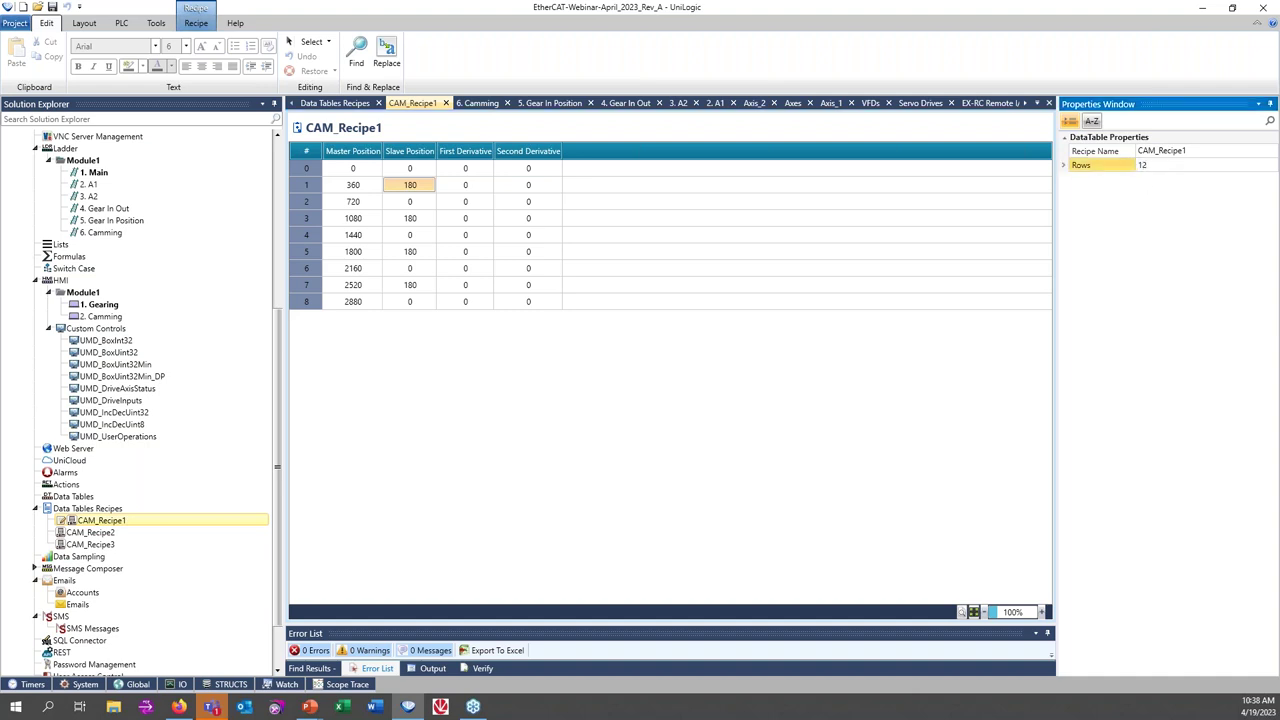
pyautogui.press('Return')
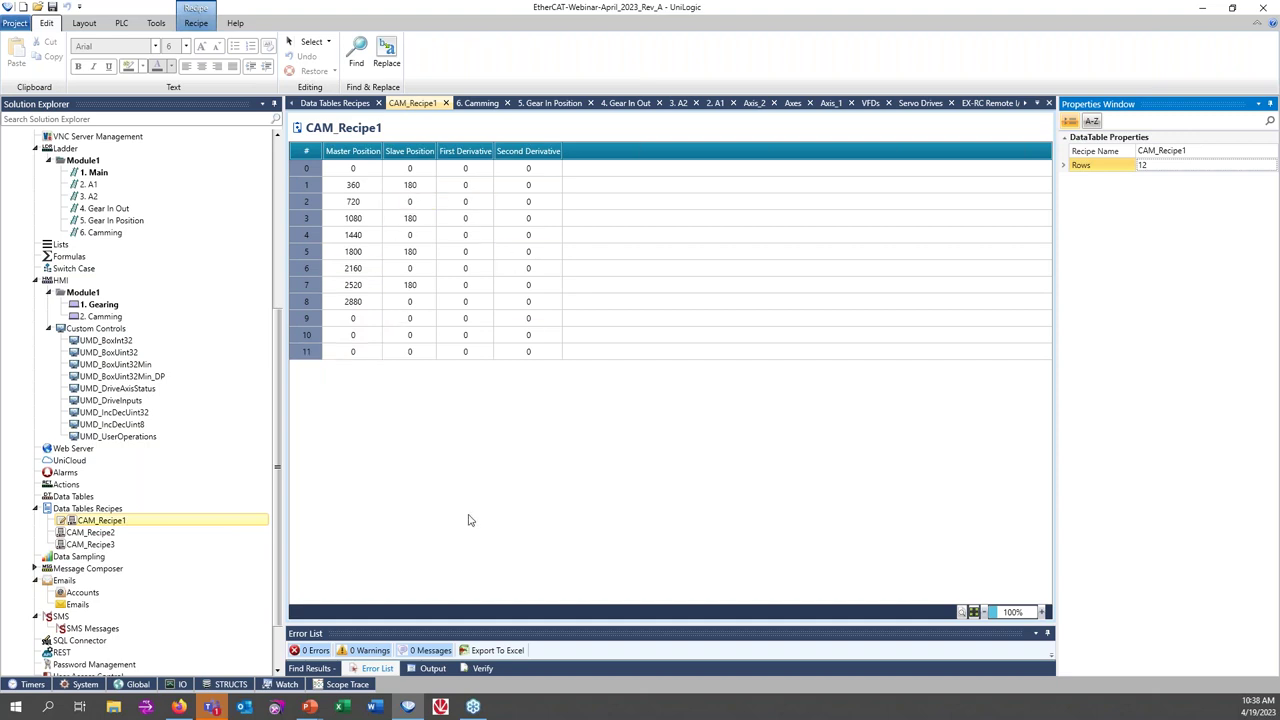
# Set the number of rows in CAM_Recipe1 back to 9
pyautogui.click(1153, 168)
pyautogui.write('9')
pyautogui.press('Return')
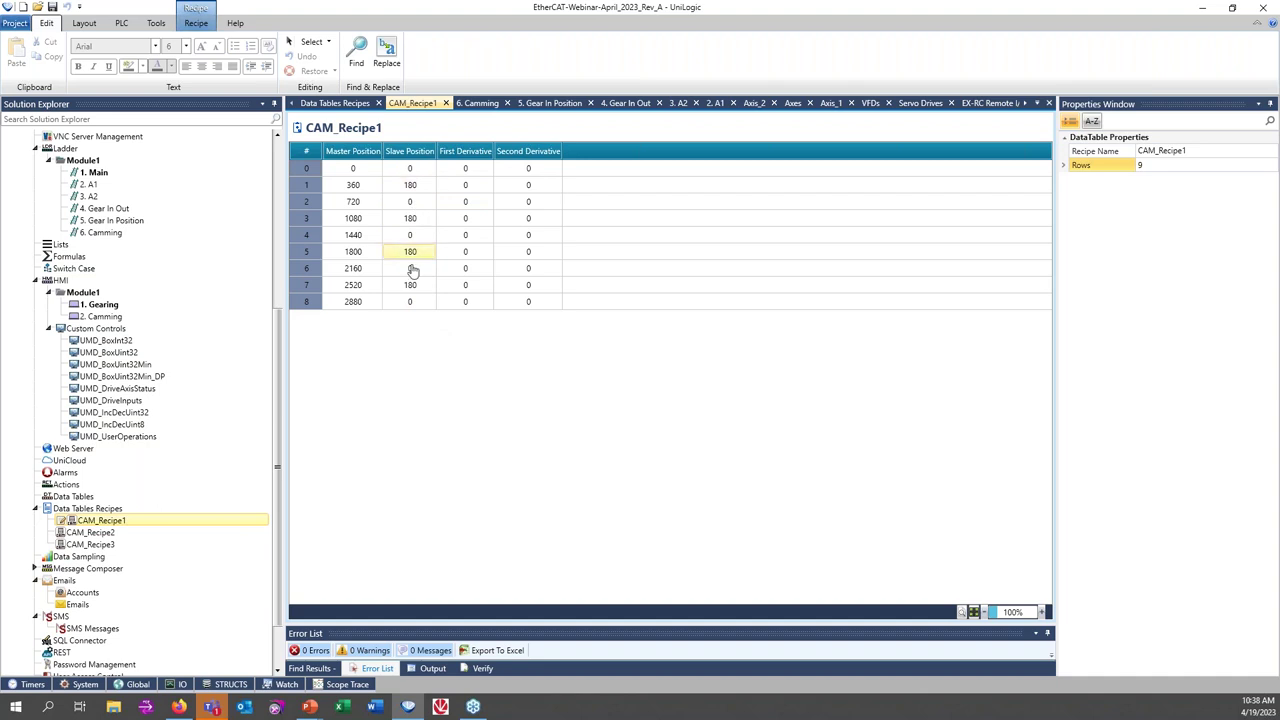
# Open CAM_Recipe2 and examine how its slave positions follow the master positions row by row
pyautogui.doubleClick(79, 535)
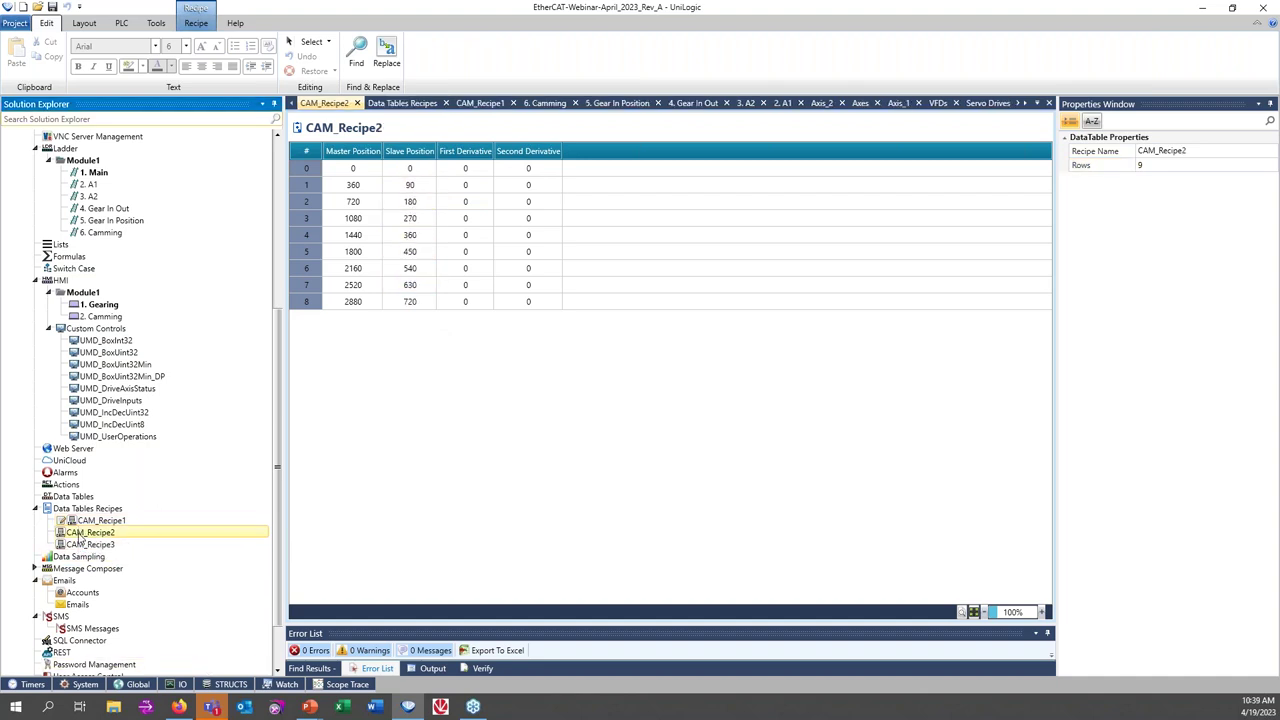
pyautogui.click(352, 168)
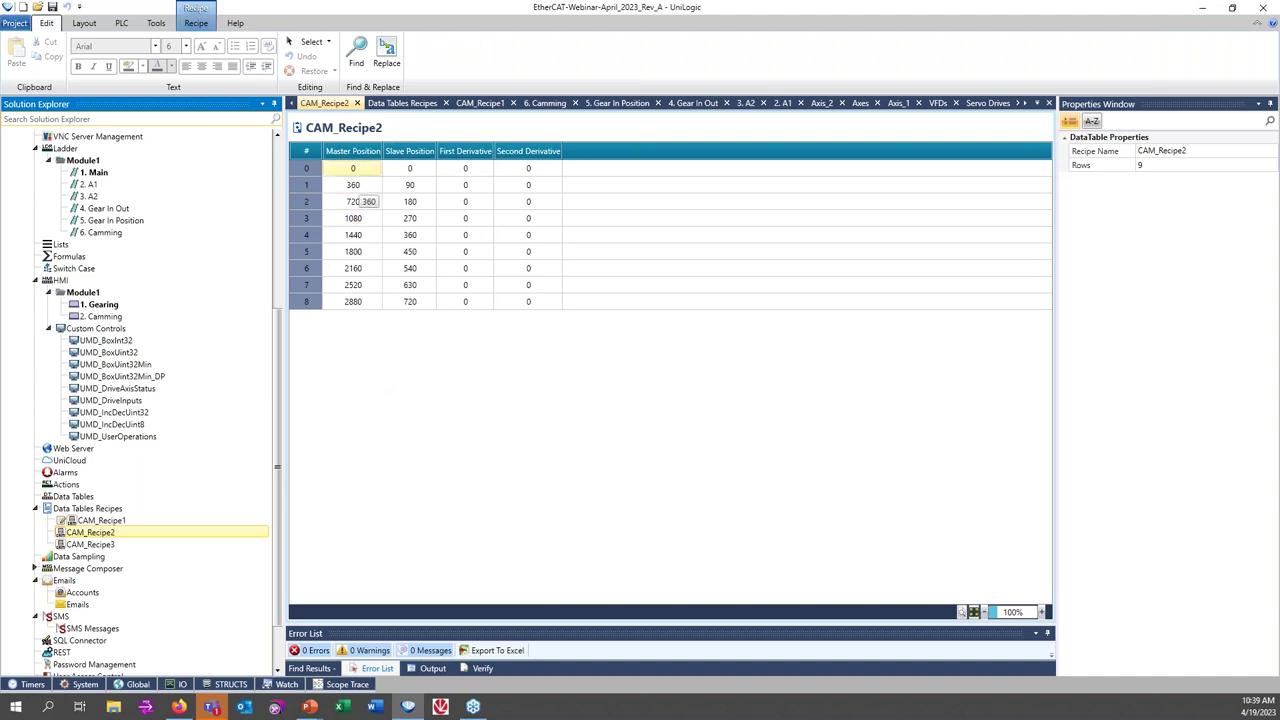
pyautogui.click(352, 186)
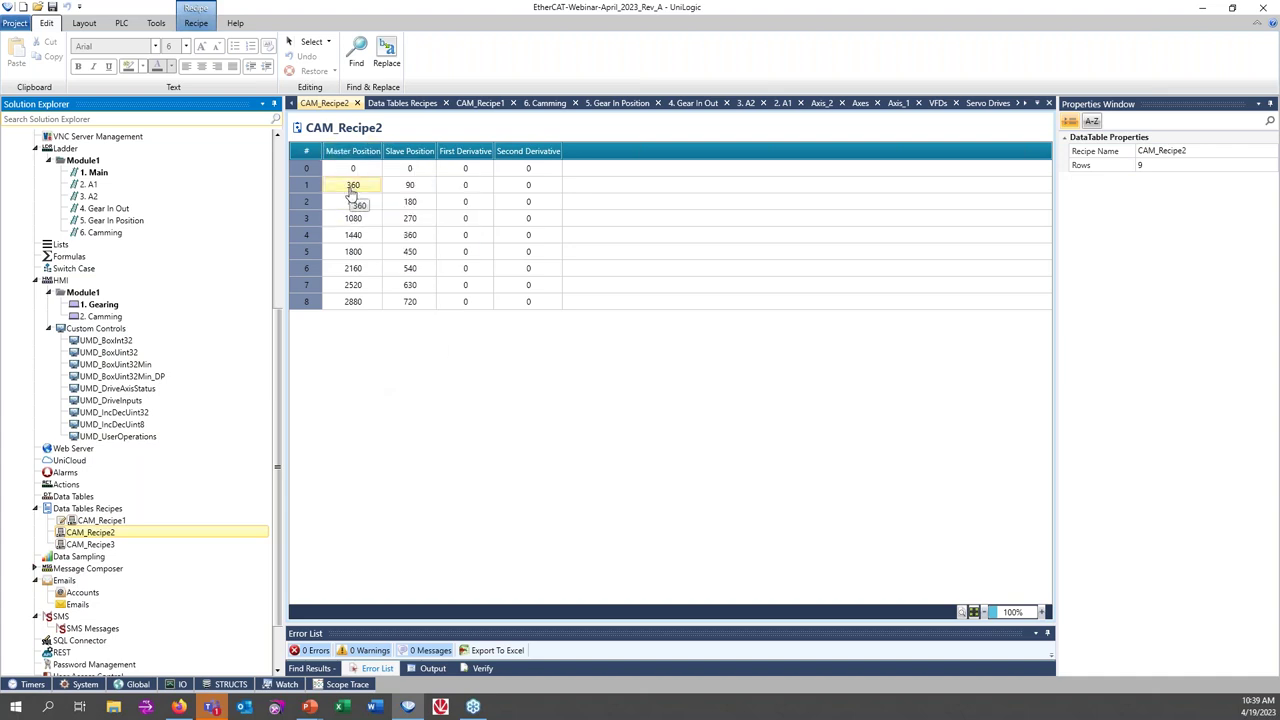
pyautogui.click(416, 187)
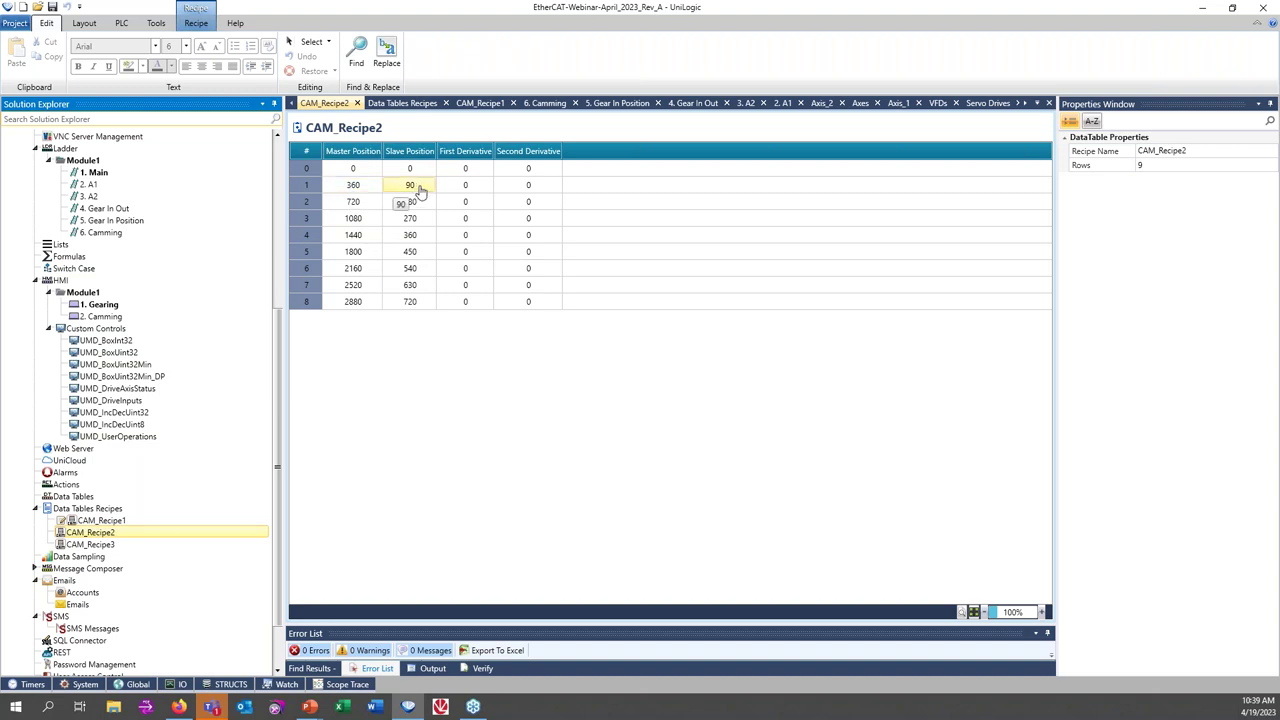
pyautogui.click(360, 187)
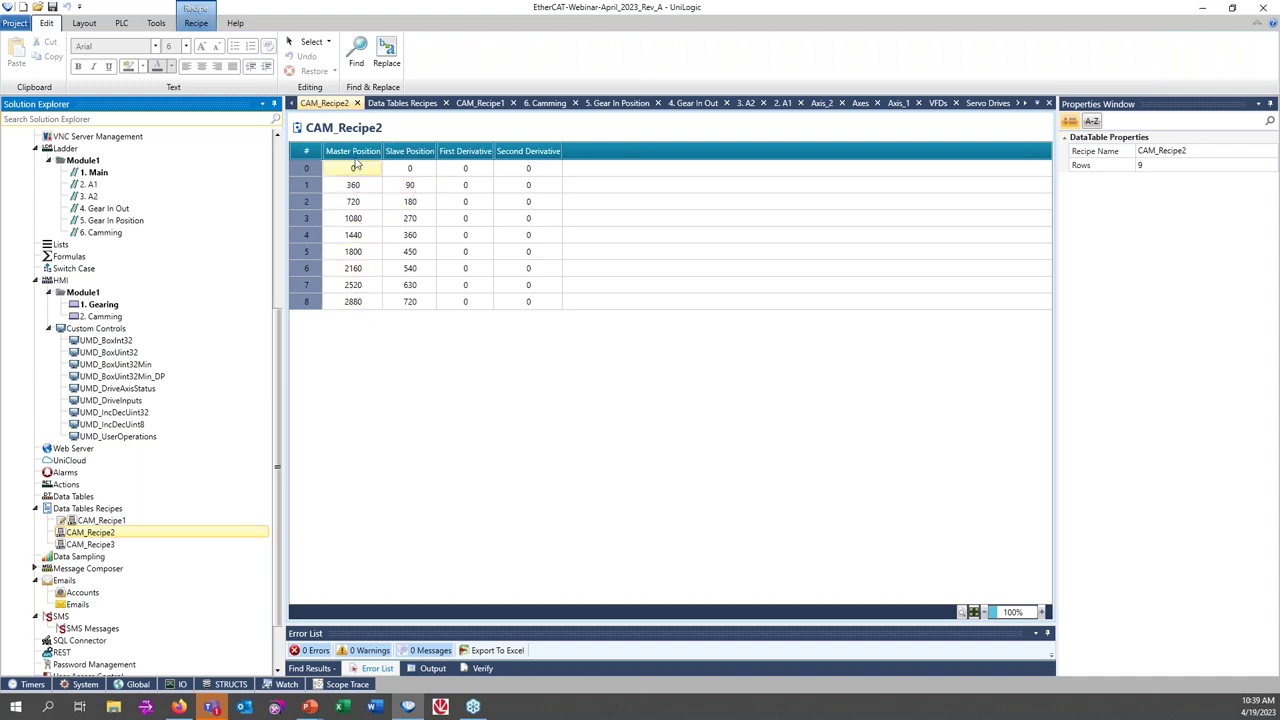
pyautogui.moveTo(418, 165)
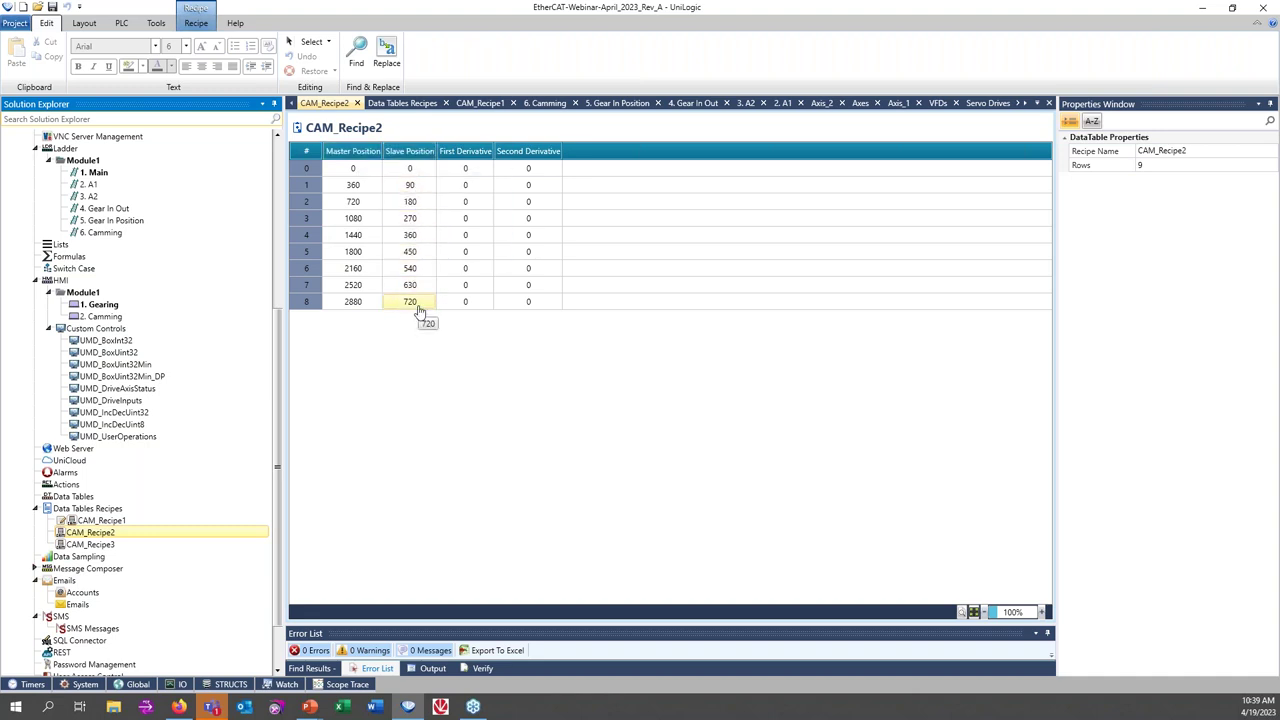
# Open CAM_Recipe3 and examine how its slave positions alternate against the master positions row by row
pyautogui.click(96, 545)
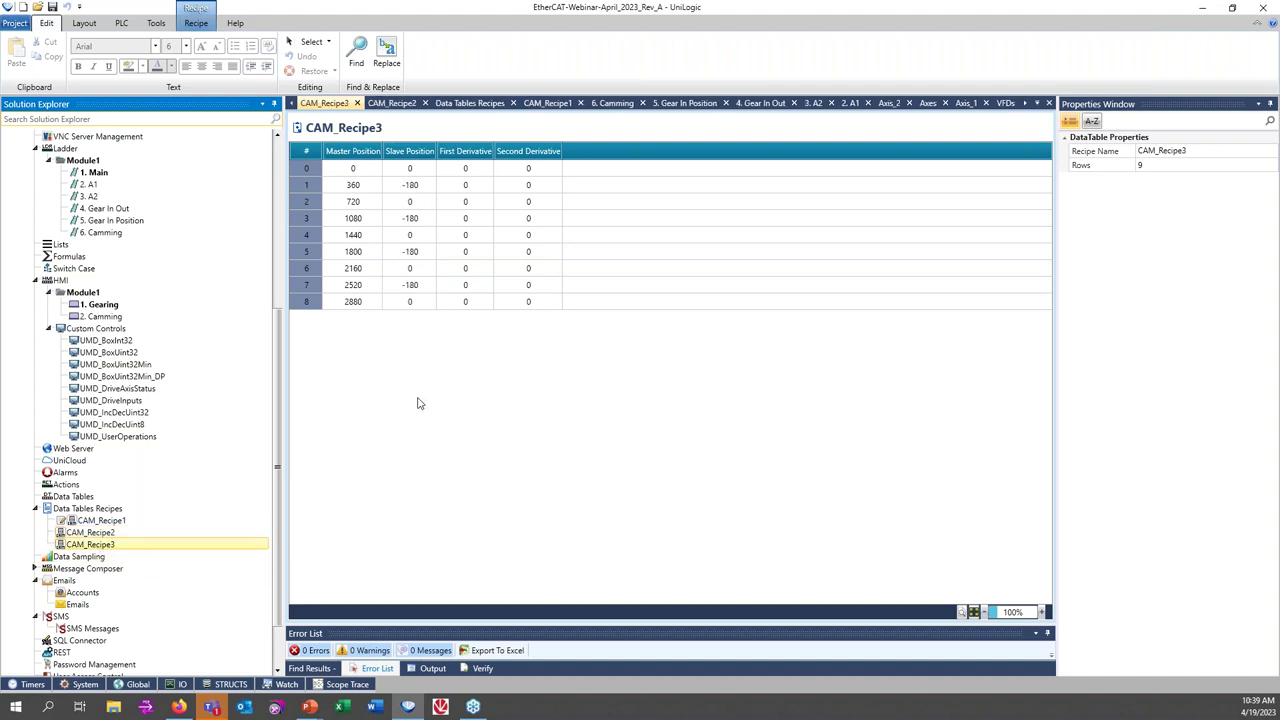
pyautogui.click(384, 172)
pyautogui.click(386, 219)
pyautogui.click(398, 189)
pyautogui.click(414, 202)
pyautogui.click(411, 219)
pyautogui.click(413, 235)
pyautogui.click(447, 301)
pyautogui.click(432, 399)
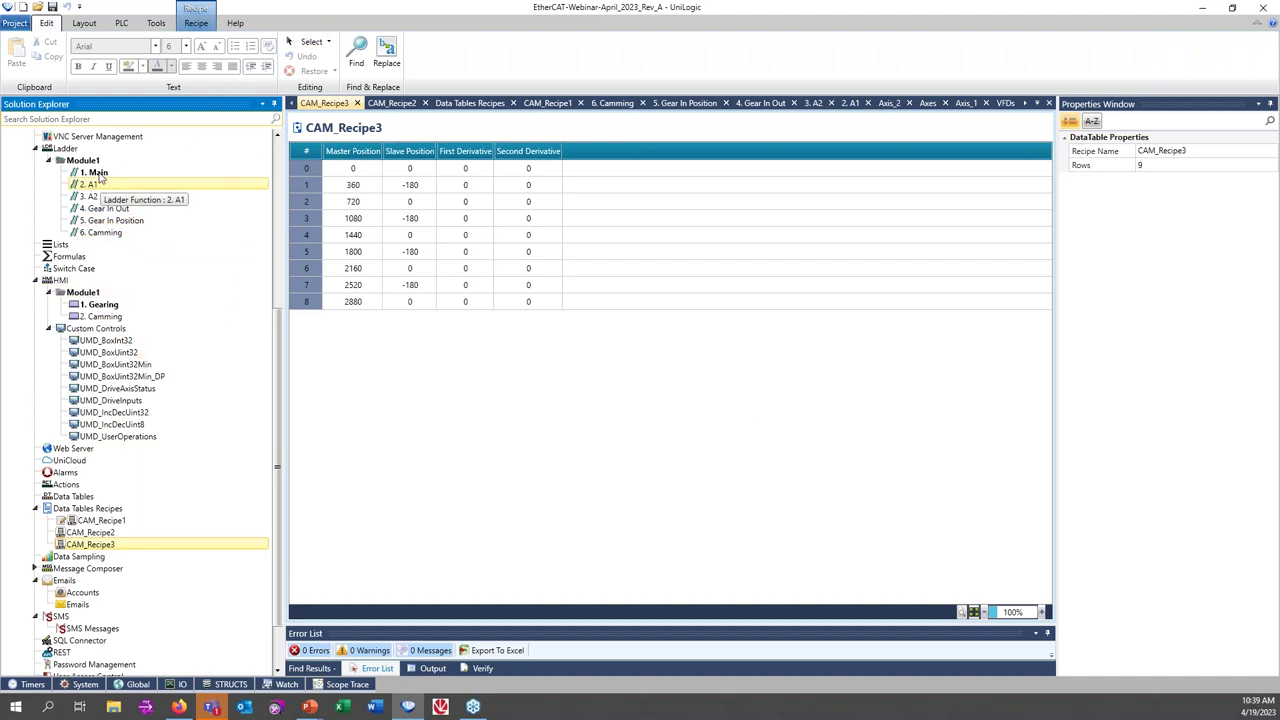
# Open the A1 ladder function and review the Motion Control elements available for ladder programming
pyautogui.scroll(2, 101, 181)
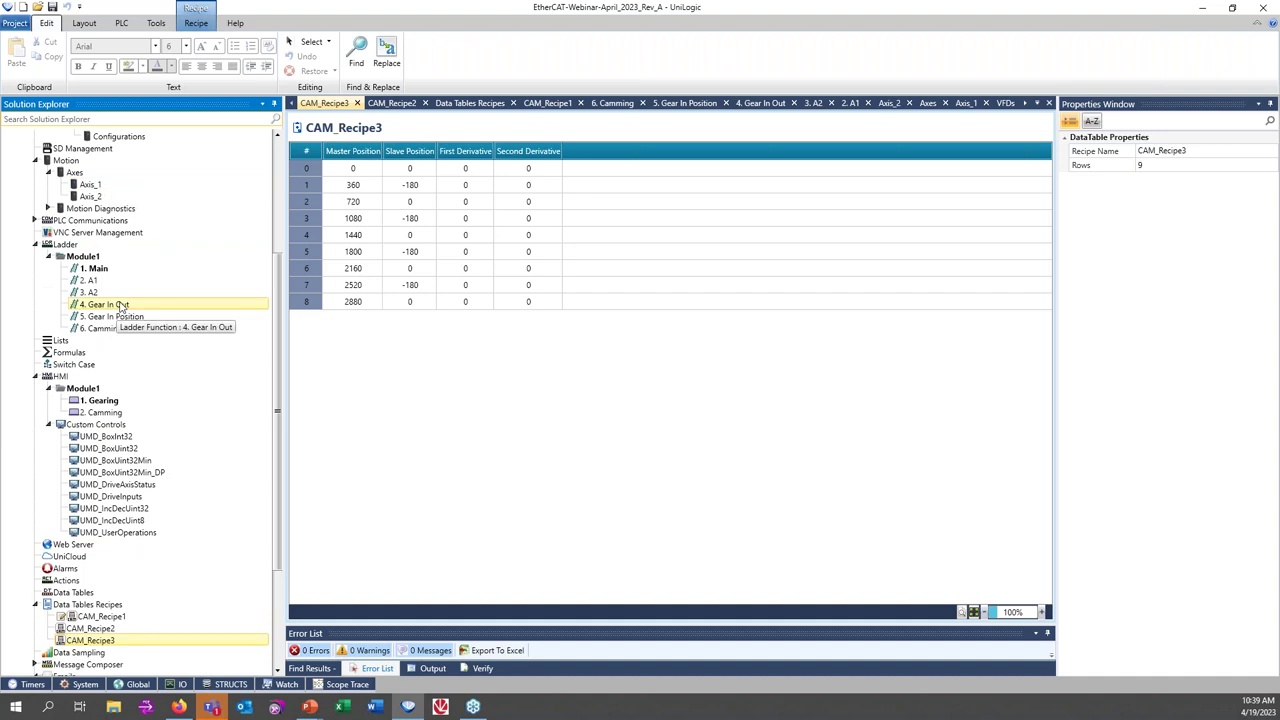
pyautogui.doubleClick(92, 281)
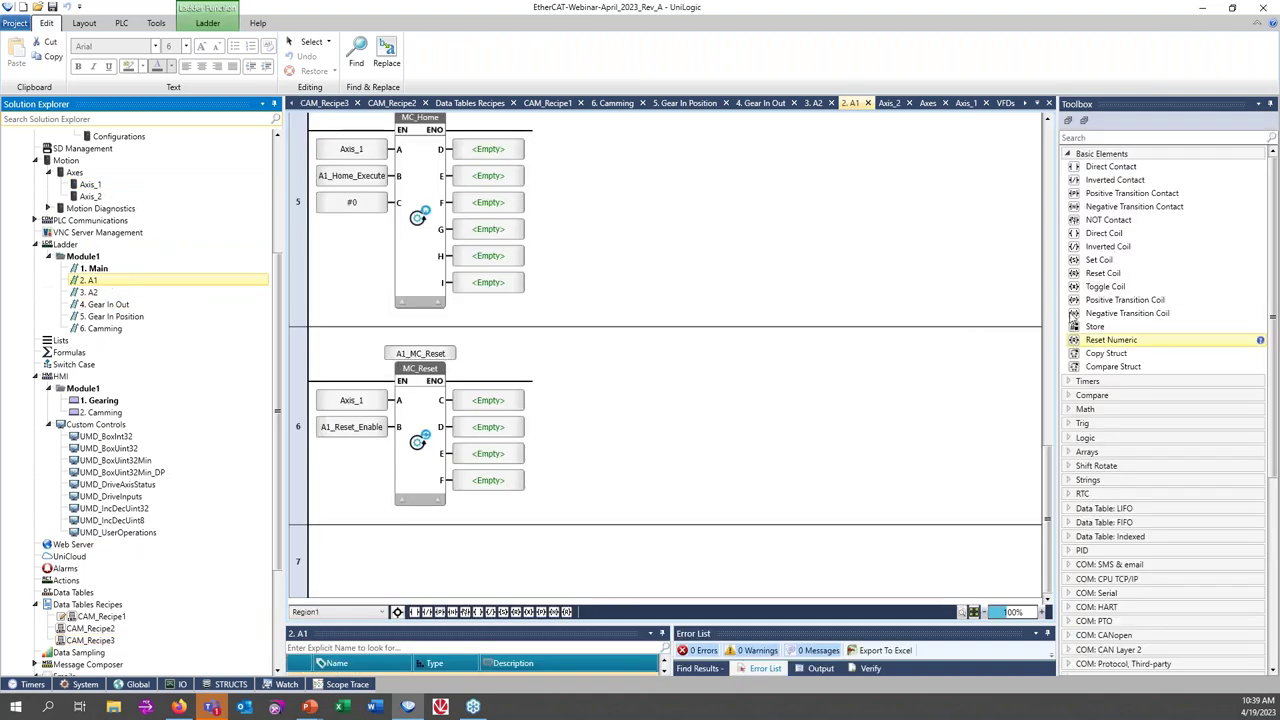
pyautogui.click(1086, 119)
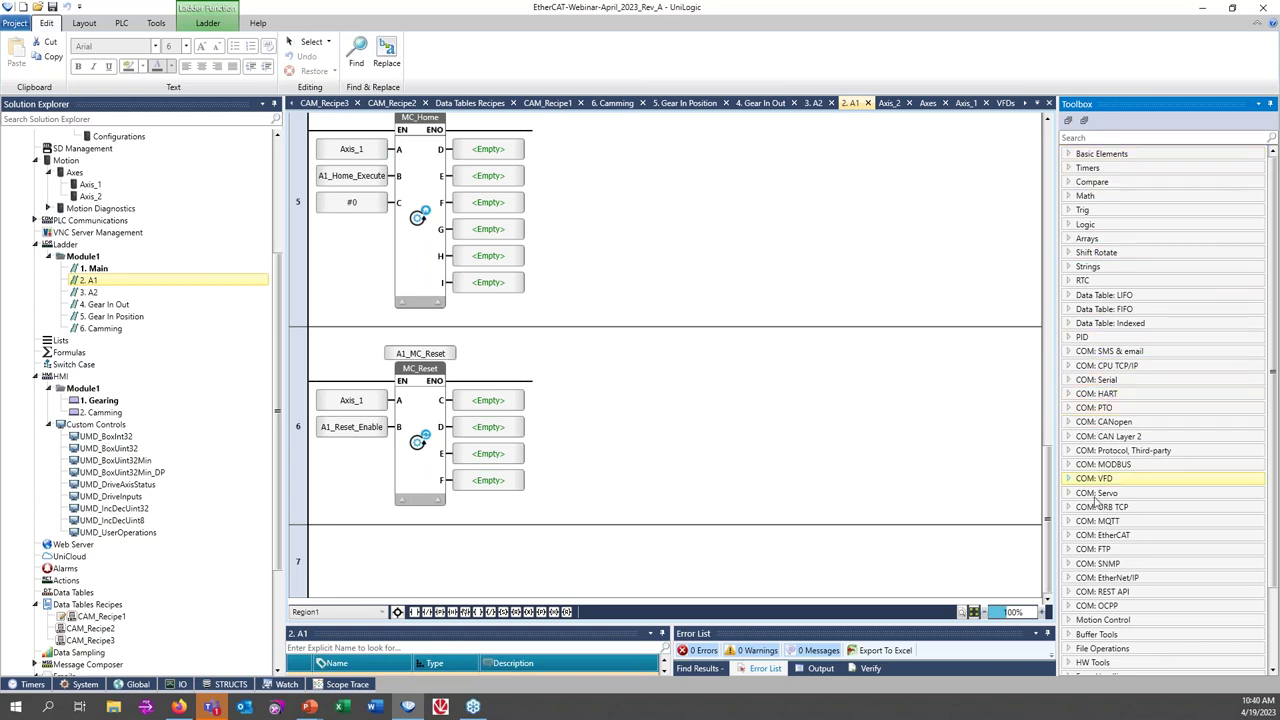
pyautogui.scroll(-1, 1096, 519)
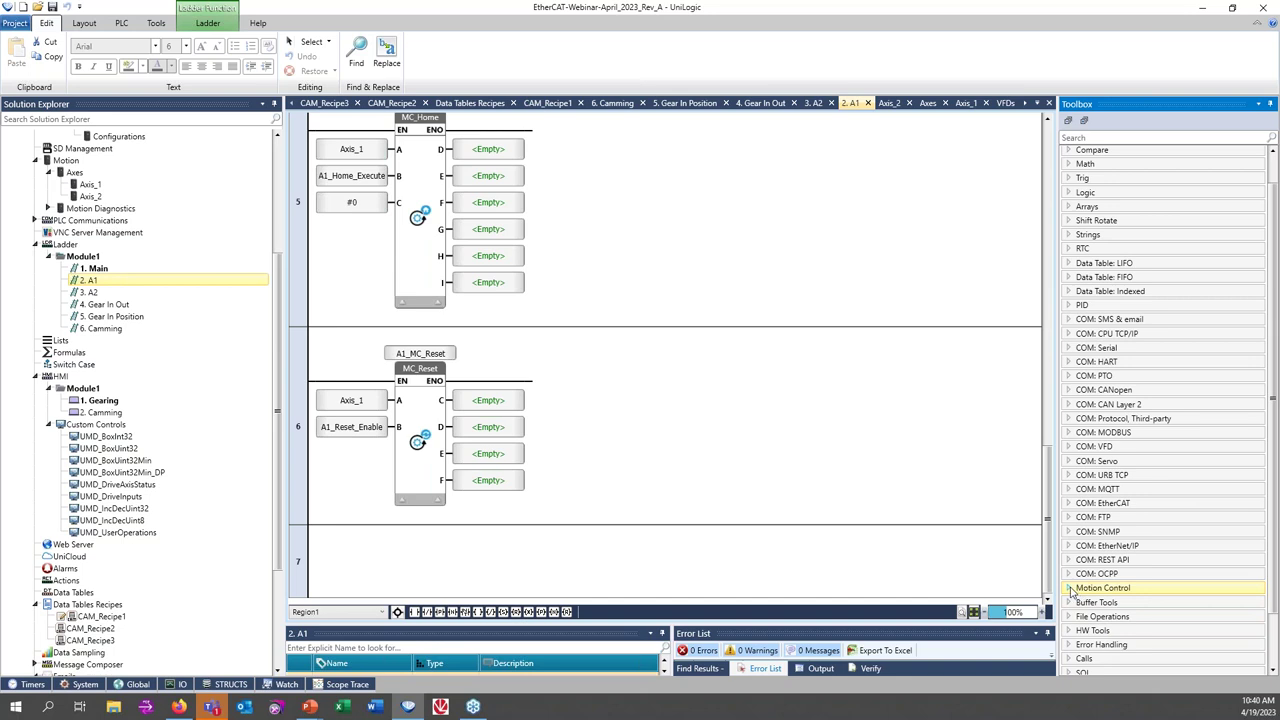
pyautogui.click(1069, 589)
pyautogui.scroll(-1, 1097, 611)
pyautogui.scroll(-10, 1097, 611)
pyautogui.scroll(-2, 1097, 611)
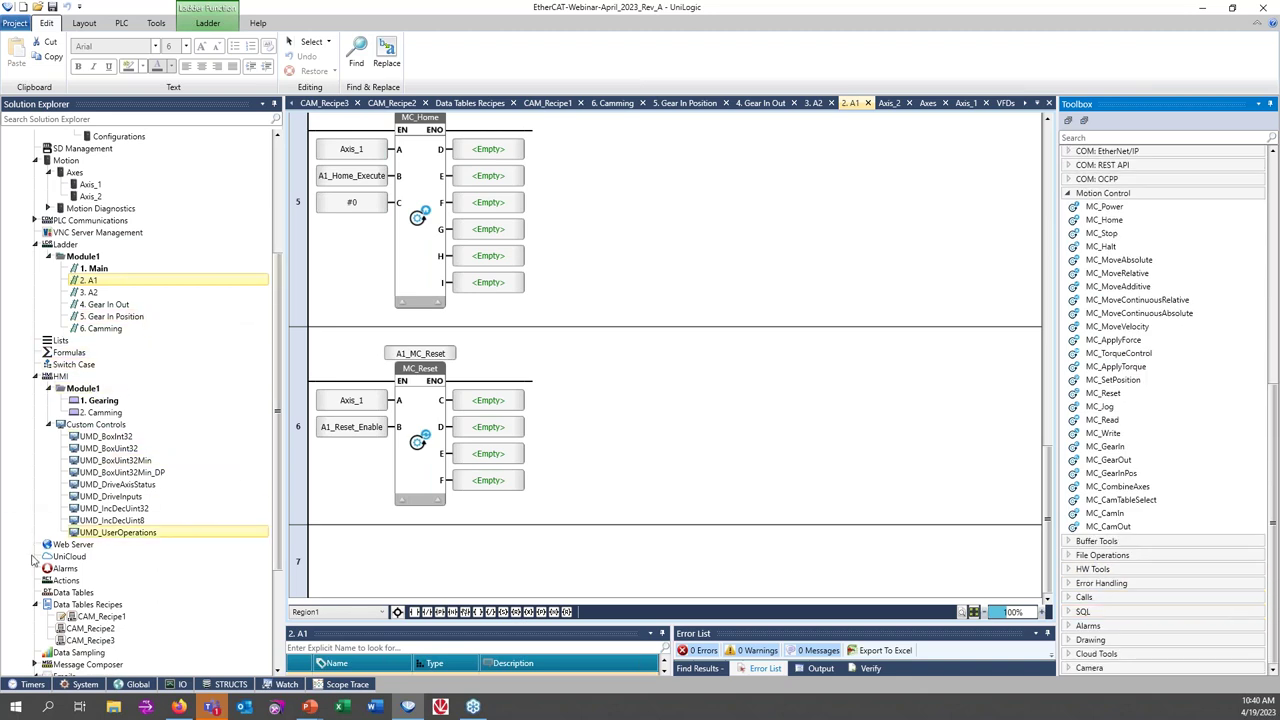
# Open the HMI's Gearing and Camming screens in alternation and compare their layouts
pyautogui.scroll(-2, 103, 618)
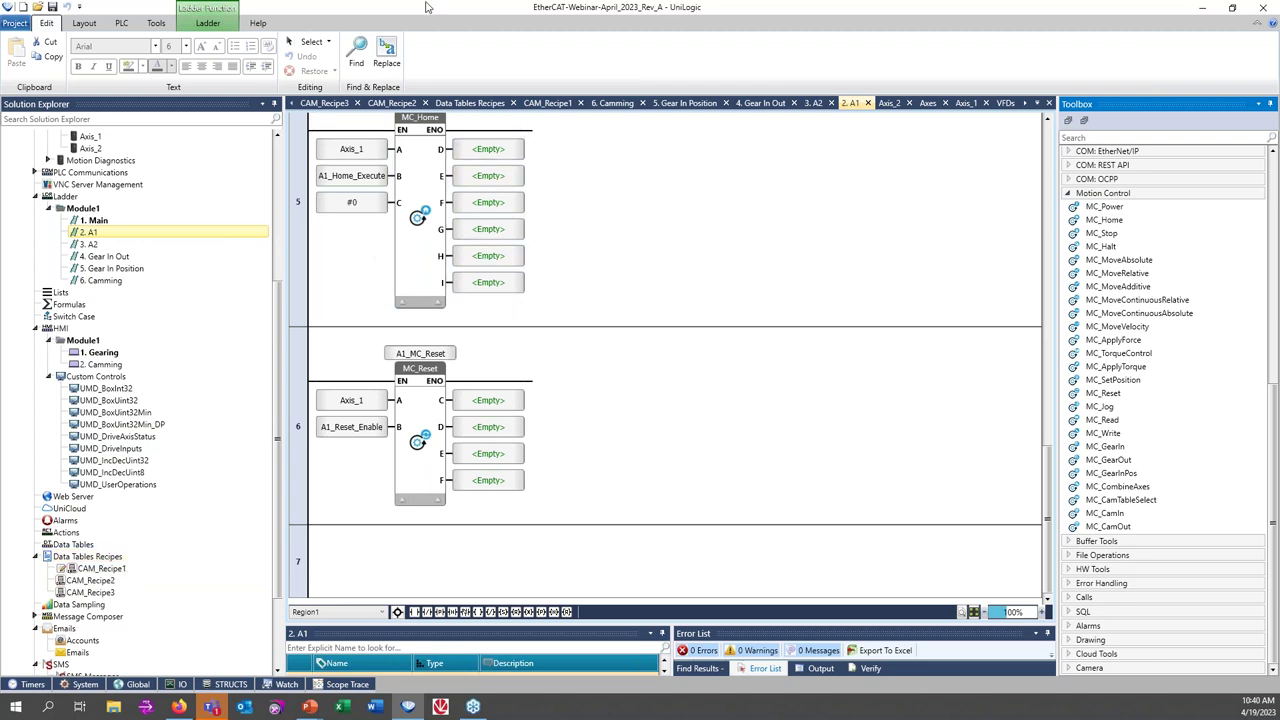
pyautogui.click(60, 329)
pyautogui.doubleClick(60, 329)
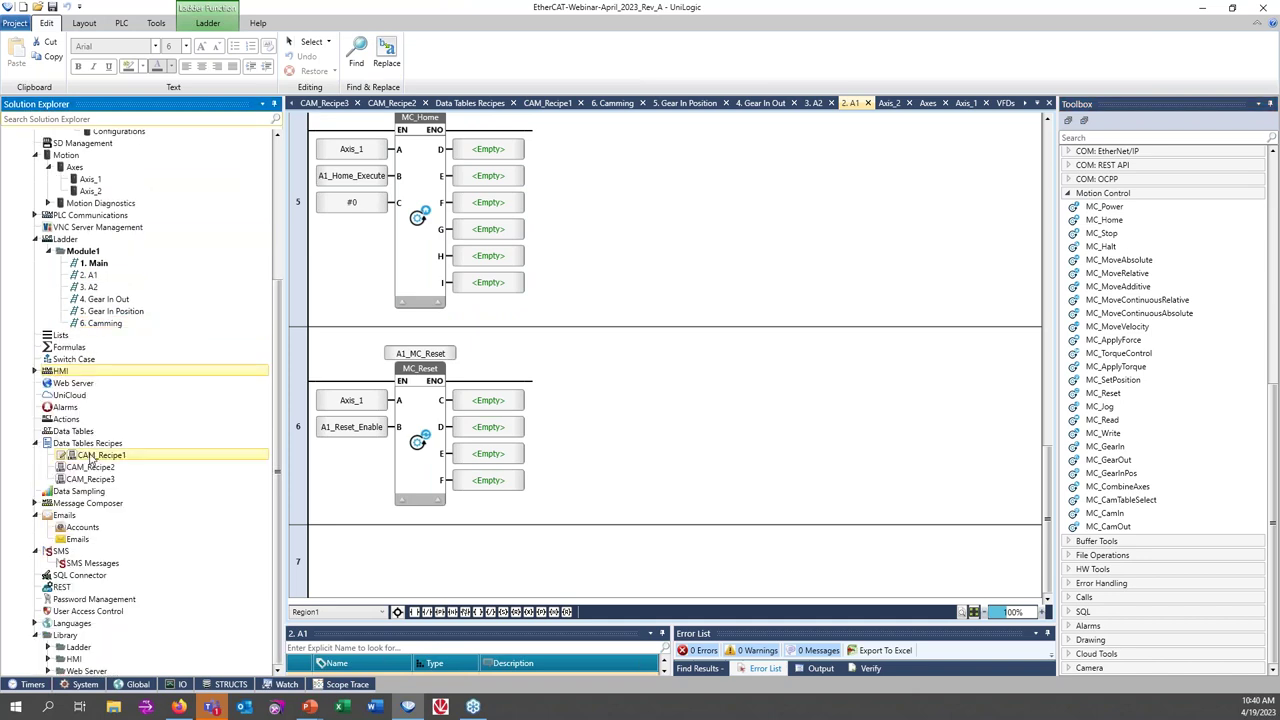
pyautogui.click(34, 371)
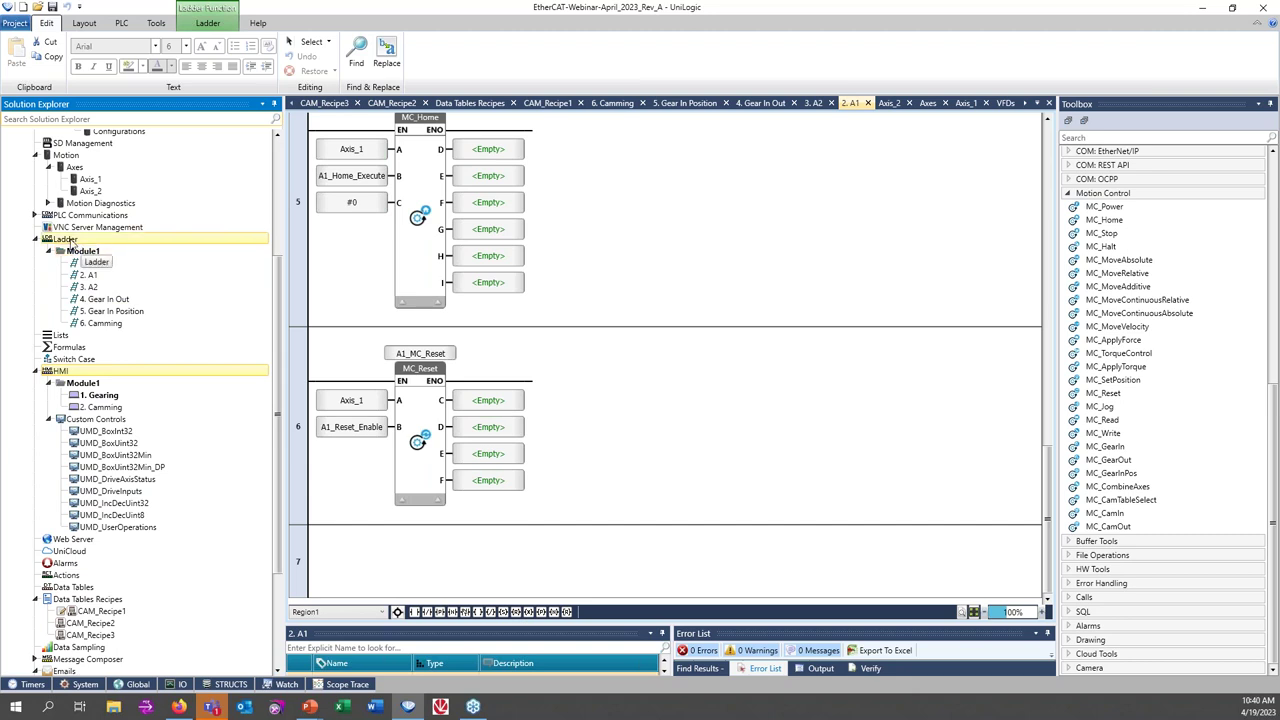
pyautogui.moveTo(97, 396)
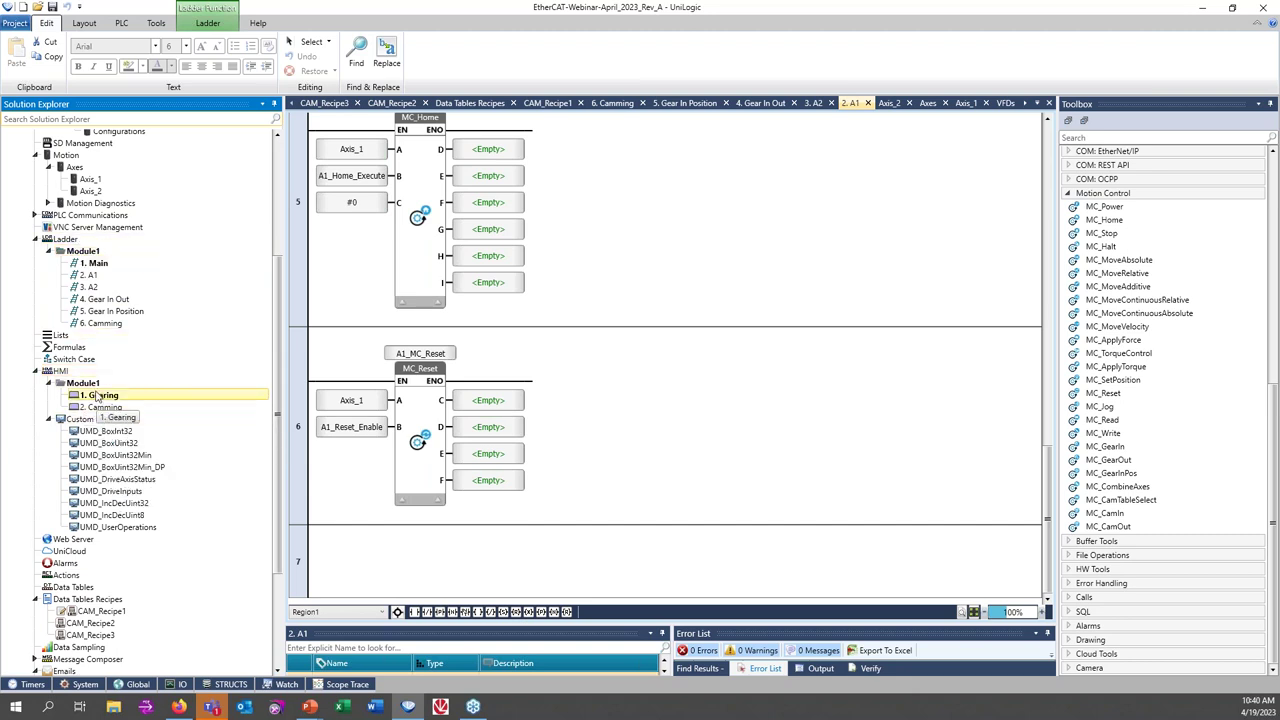
pyautogui.doubleClick(97, 397)
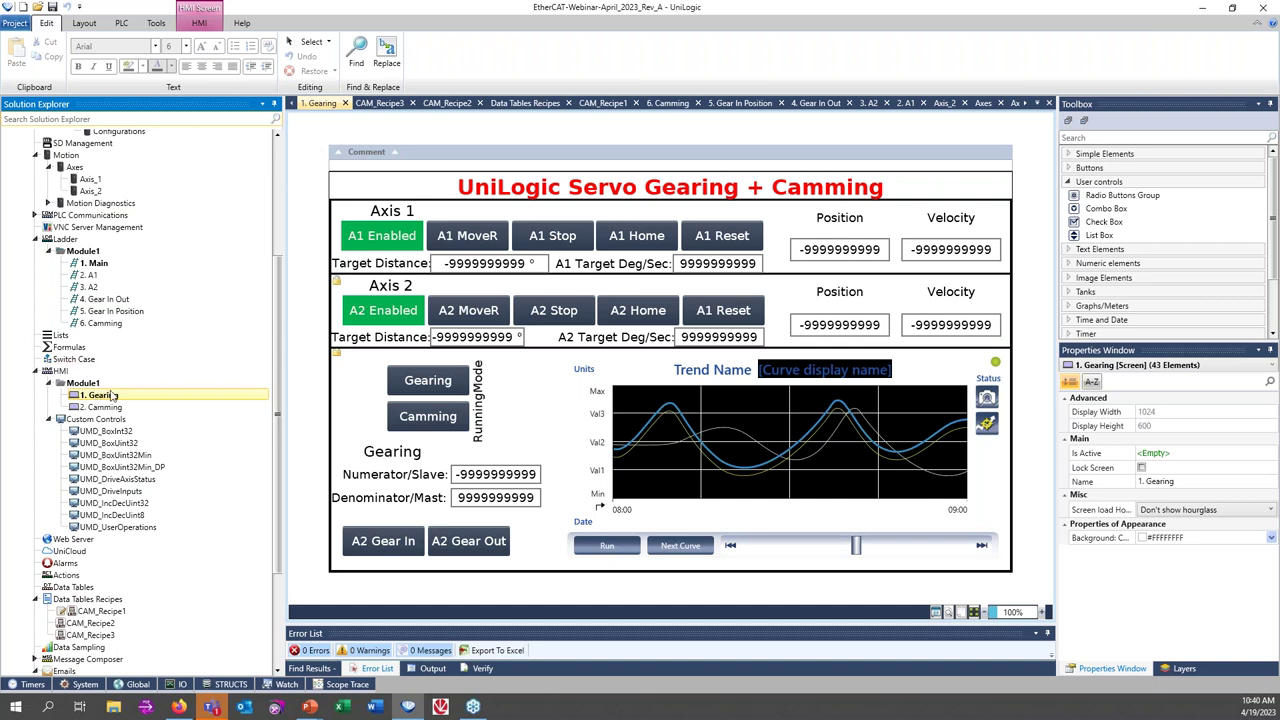
pyautogui.doubleClick(108, 408)
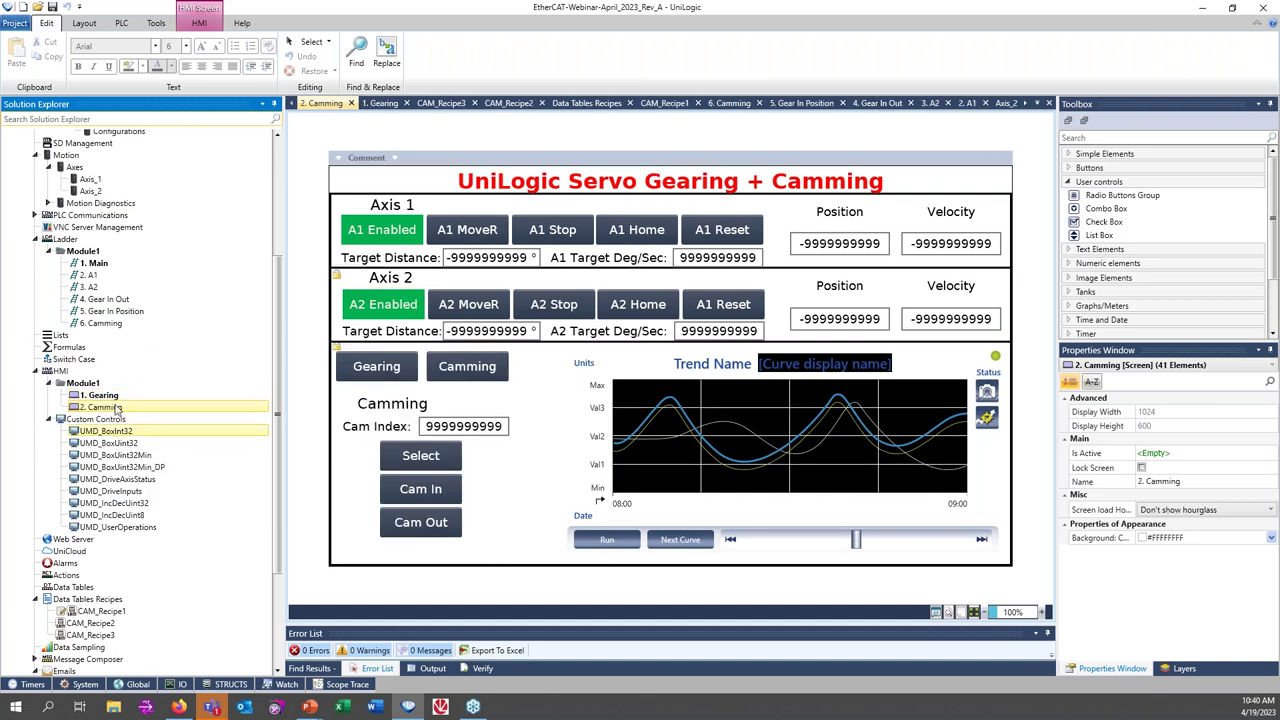
pyautogui.doubleClick(112, 400)
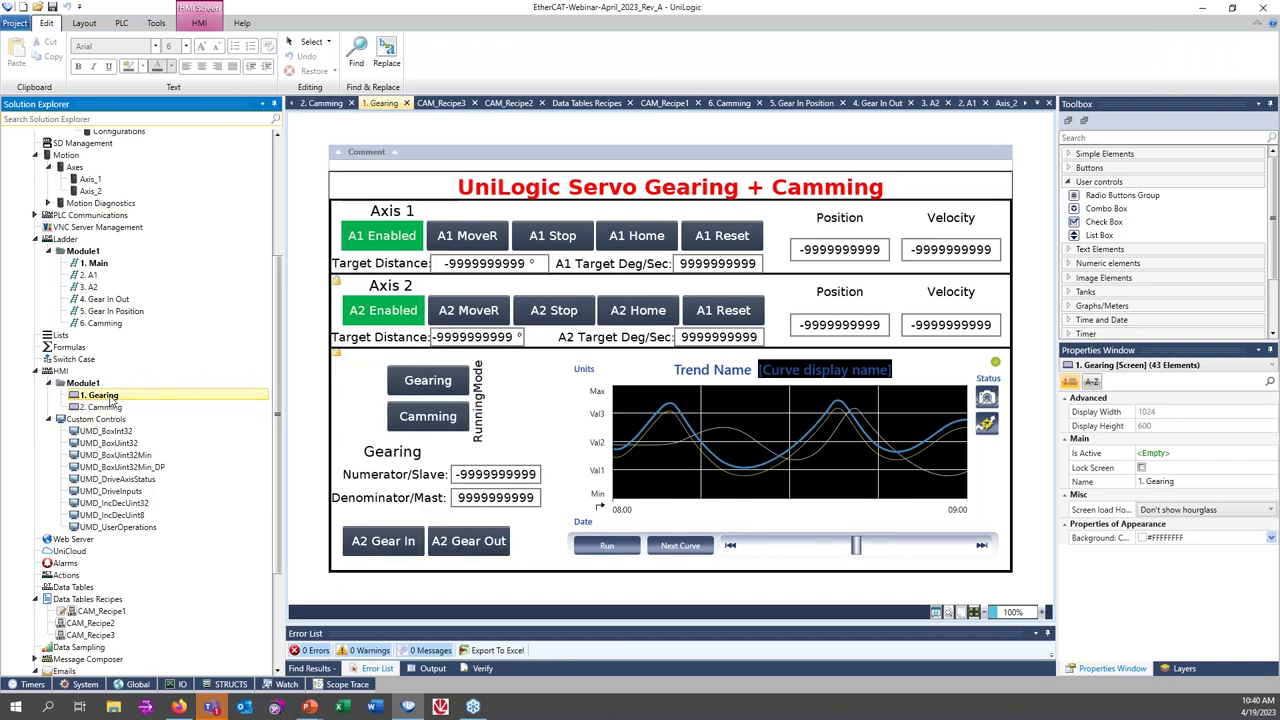
pyautogui.doubleClick(108, 408)
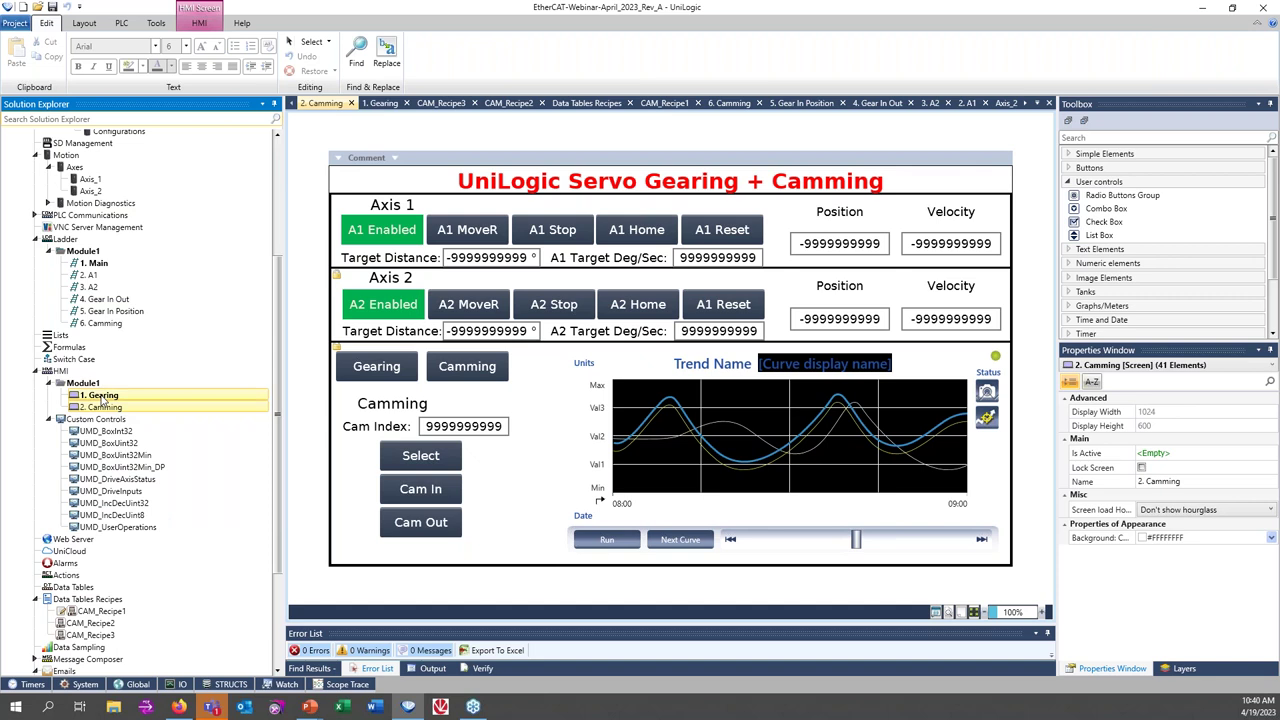
pyautogui.doubleClick(102, 398)
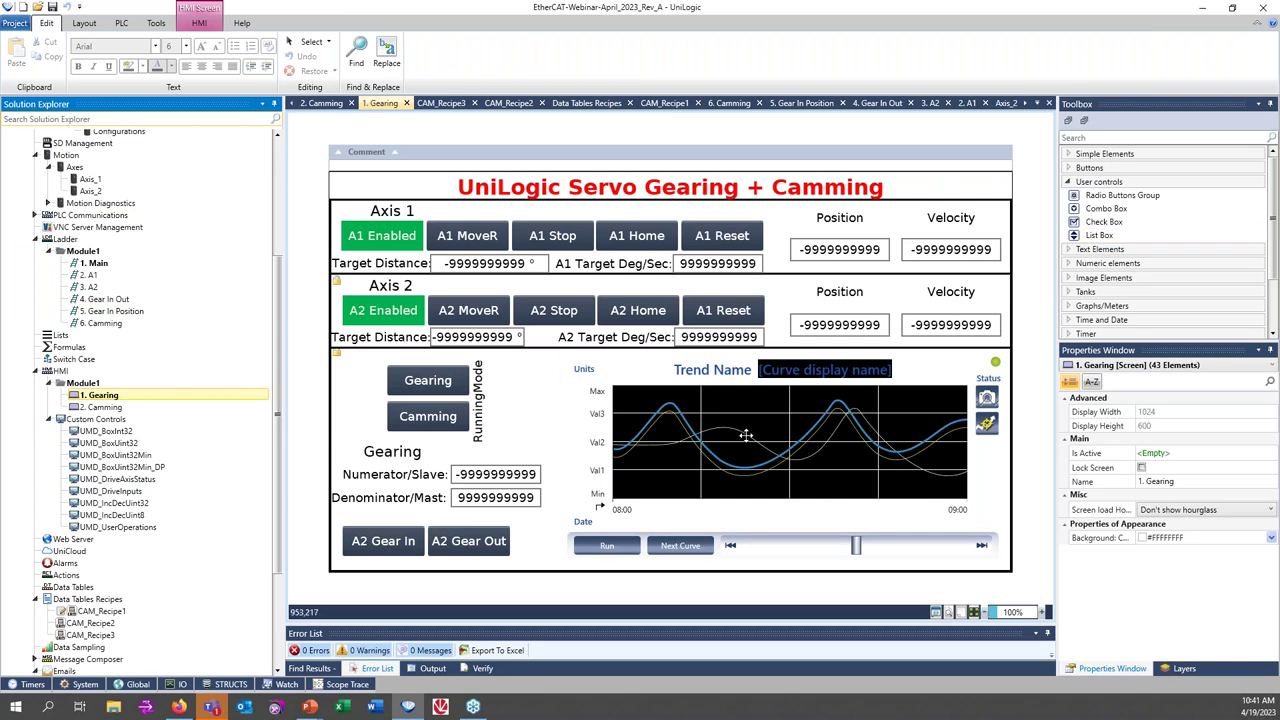
# Review the HMI element categories available for the Gearing screen, including the Graphs/Meters elements
pyautogui.click(1069, 183)
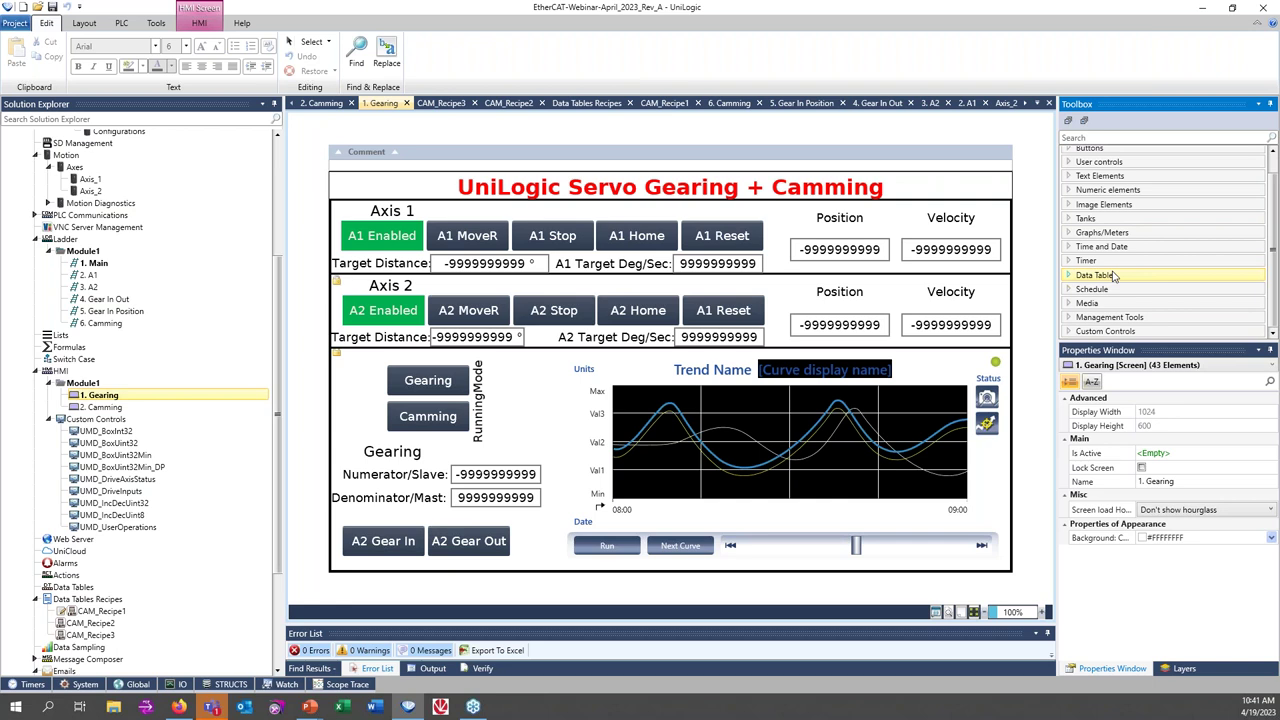
pyautogui.scroll(1, 1113, 276)
pyautogui.scroll(-1, 1127, 210)
pyautogui.click(1128, 232)
pyautogui.click(1092, 453)
pyautogui.click(1100, 481)
pyautogui.click(1100, 509)
pyautogui.scroll(2, 1133, 220)
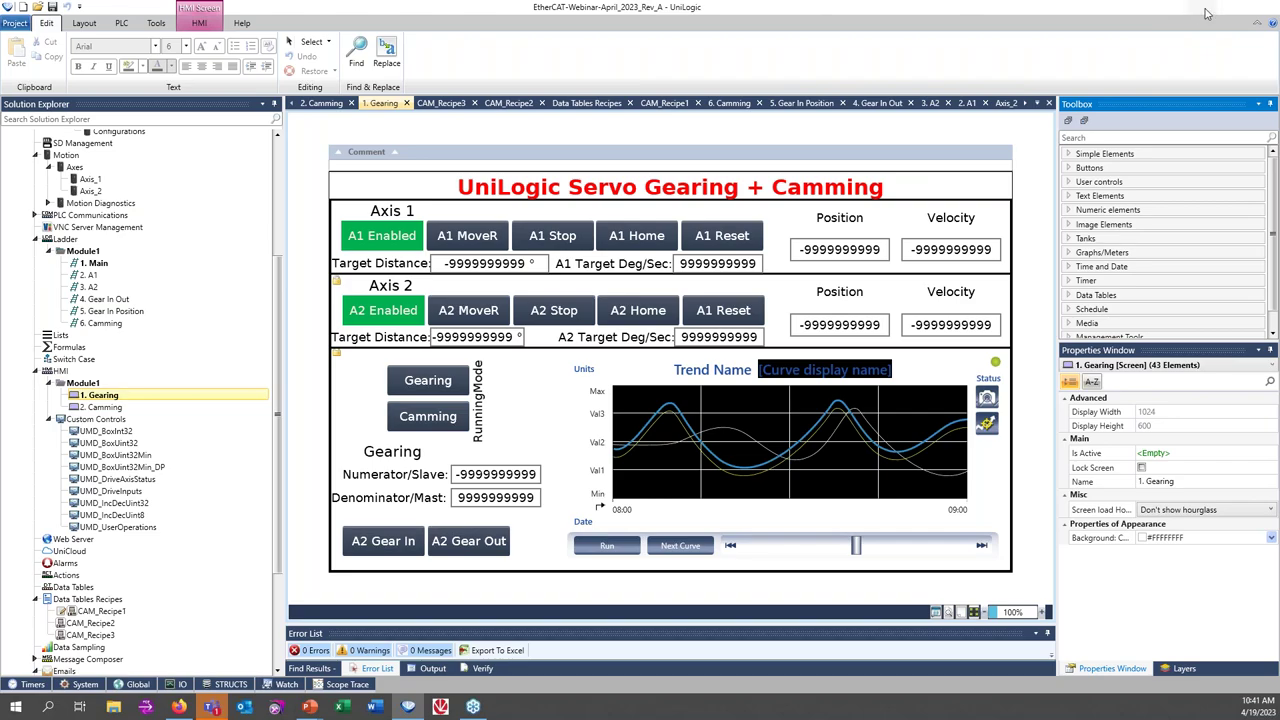
# Leave UniLogic and the slides, switch to the TightVNC Viewer showing the live HMI, and reposition its window on the desktop
pyautogui.click(1205, 10)
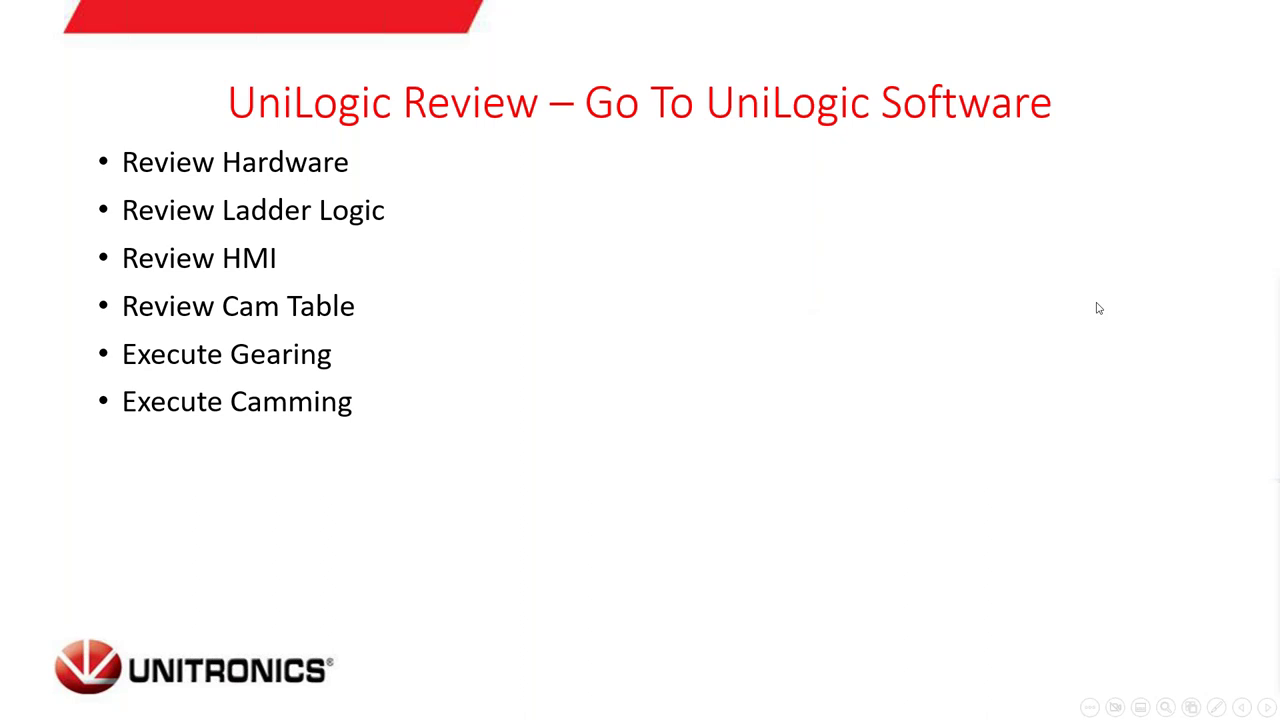
pyautogui.click(815, 285)
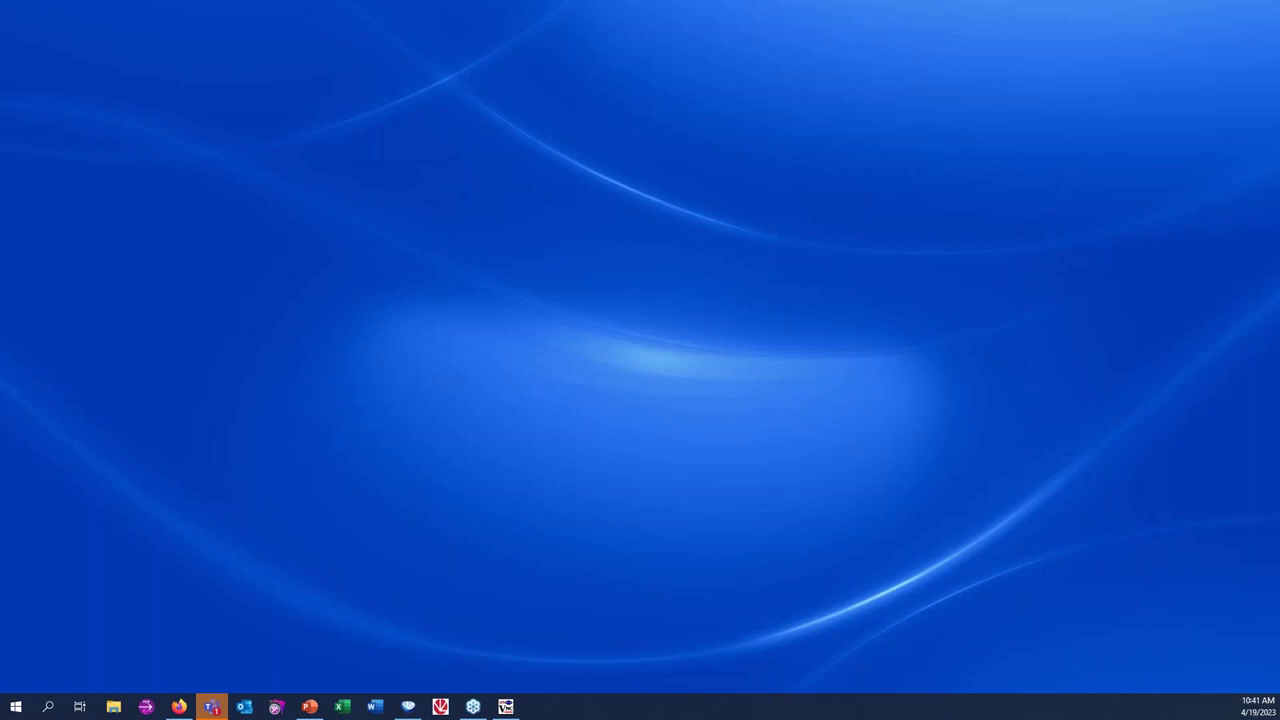
pyautogui.click(505, 706)
pyautogui.moveTo(1044, 508); pyautogui.dragTo(467, 115)
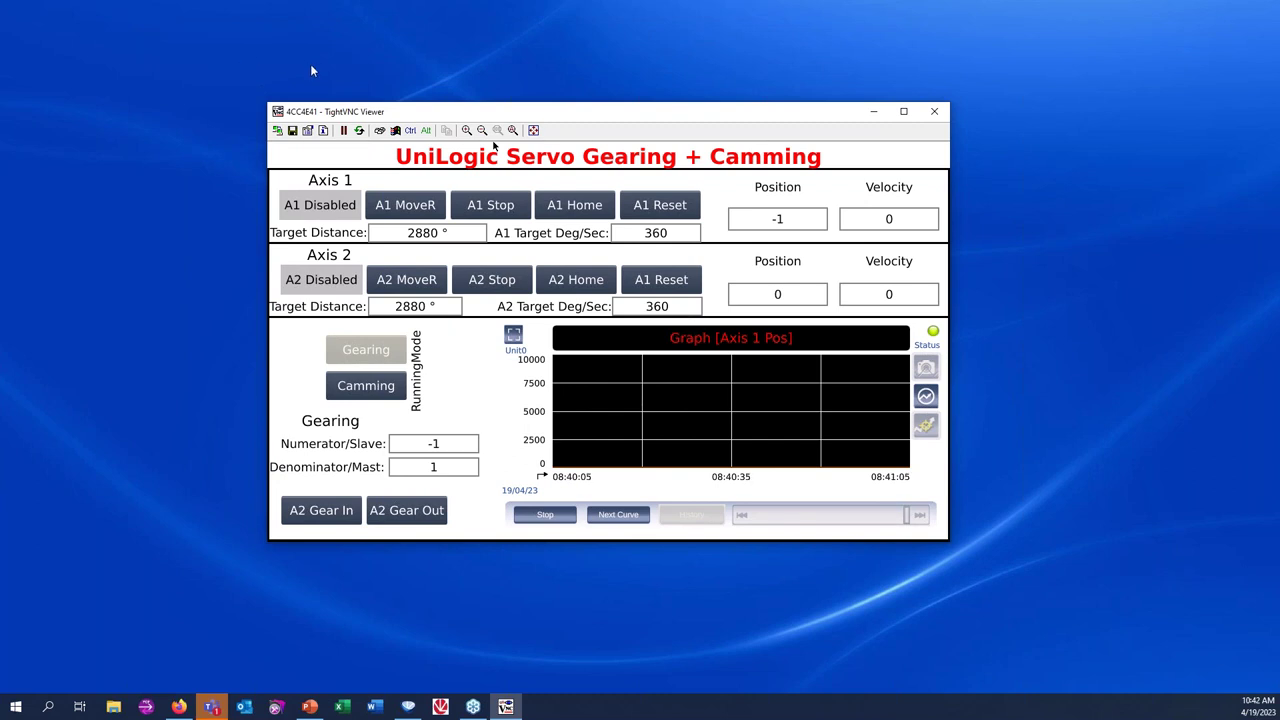
pyautogui.moveTo(328, 106); pyautogui.dragTo(130, 80)
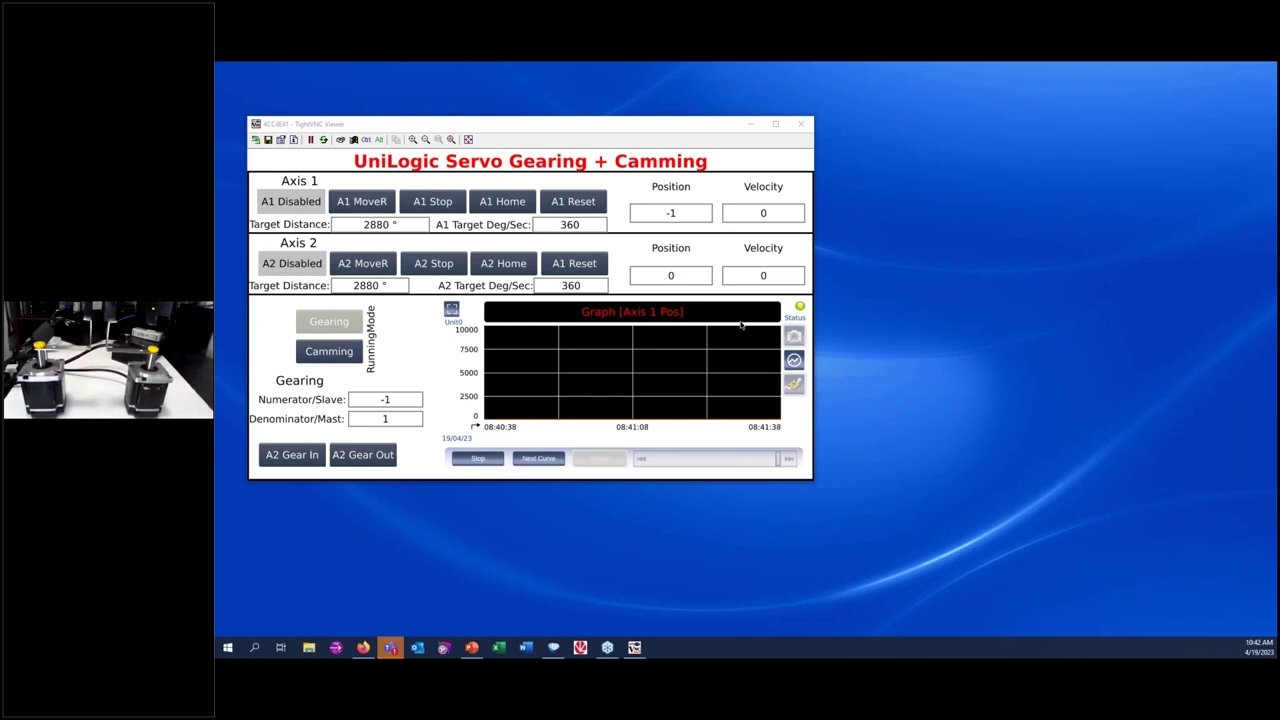
# Enable Axis 1 and Axis 2 on the live HMI
pyautogui.click(441, 127)
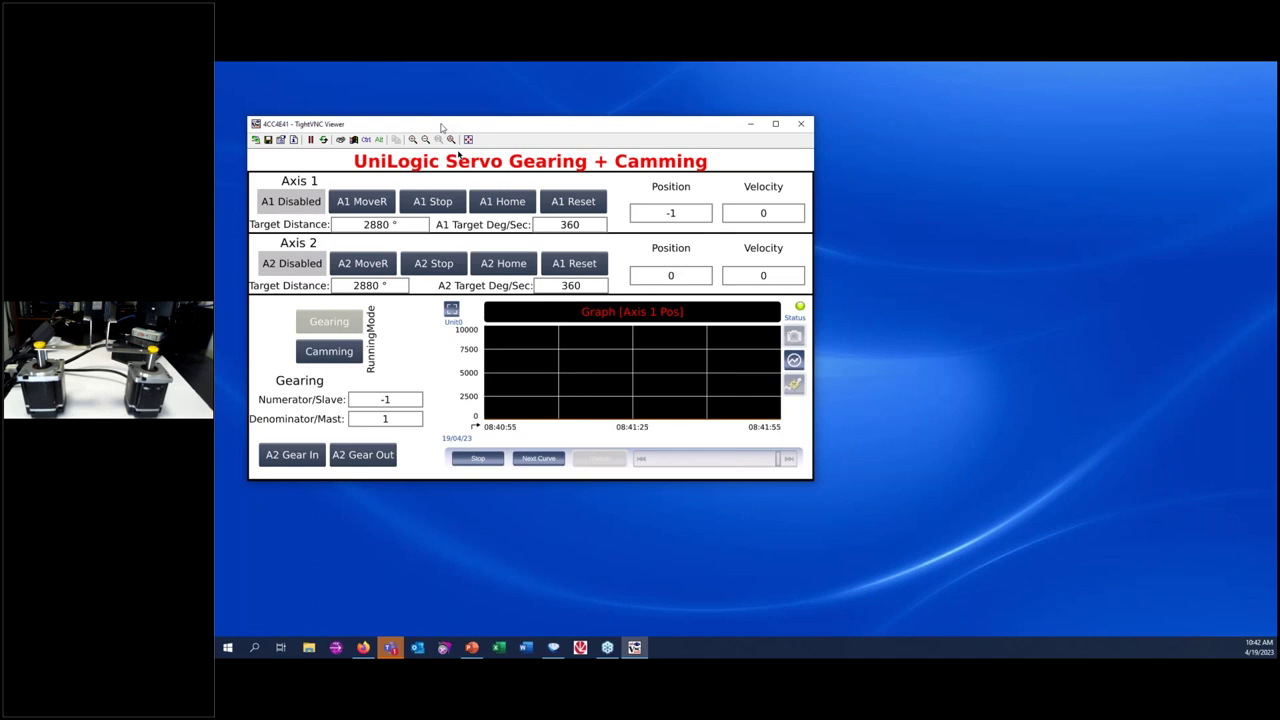
pyautogui.click(290, 201)
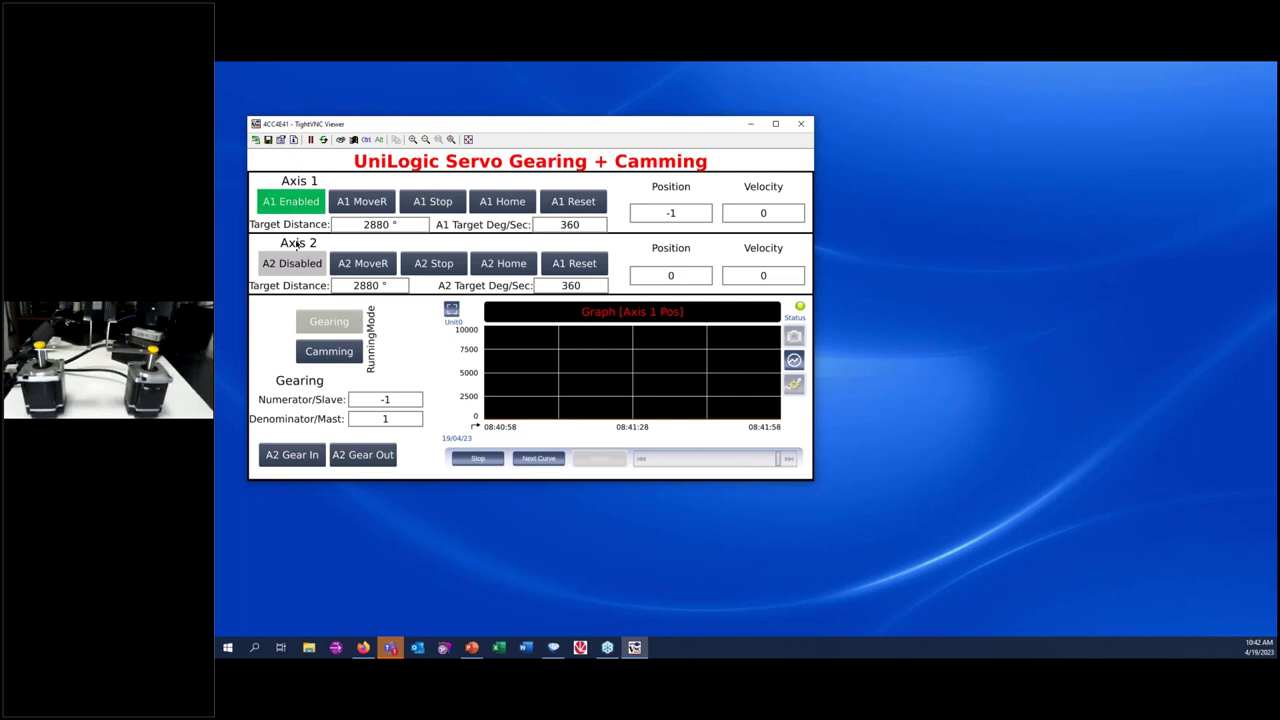
pyautogui.click(296, 264)
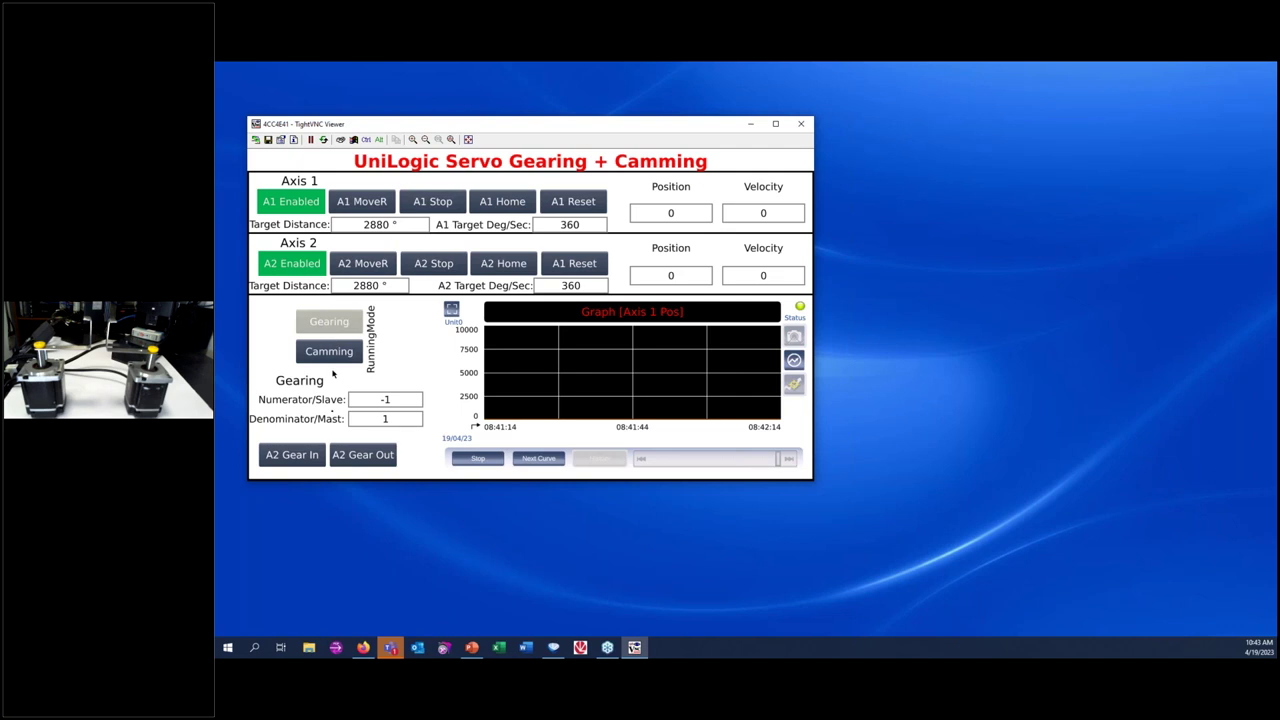
# Set the gearing ratio to -1 for the slave and 1 for the master, and run the 2880° relative move on Axis 1
pyautogui.click(379, 405)
pyautogui.click(383, 420)
pyautogui.write('1')
pyautogui.click(363, 205)
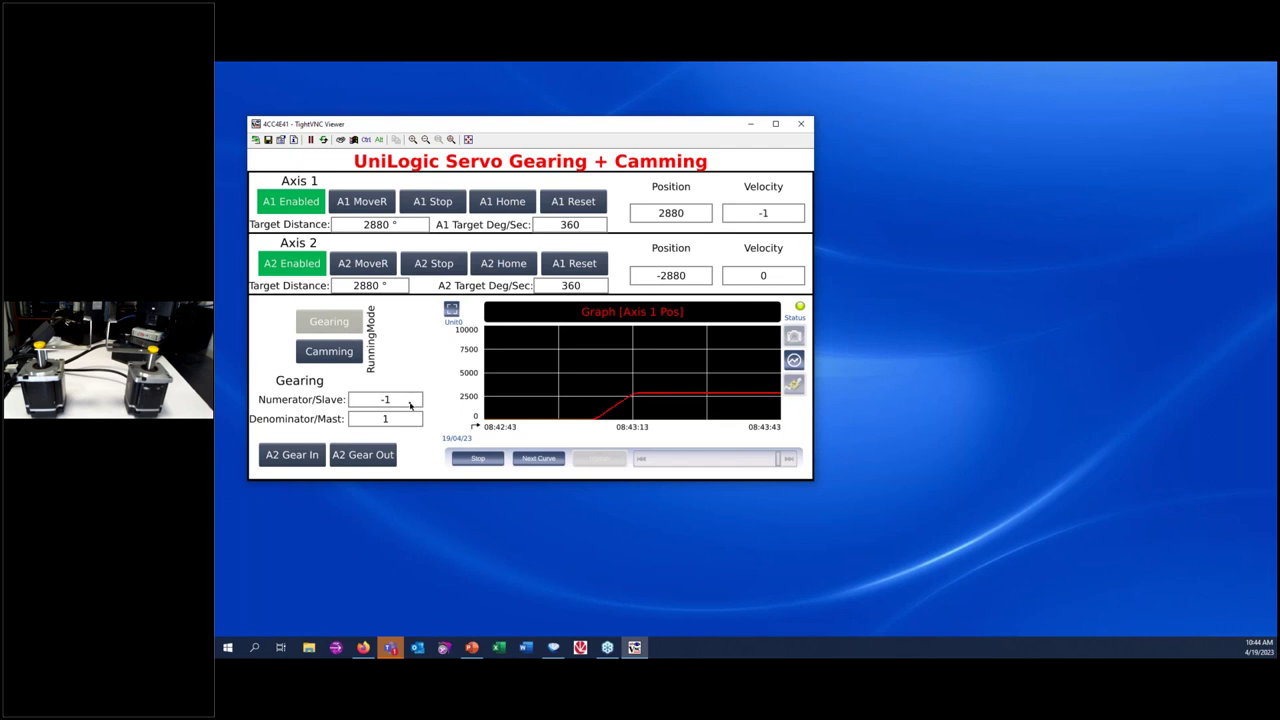
# Set the gearing Numerator/Slave value to 2
pyautogui.click(407, 401)
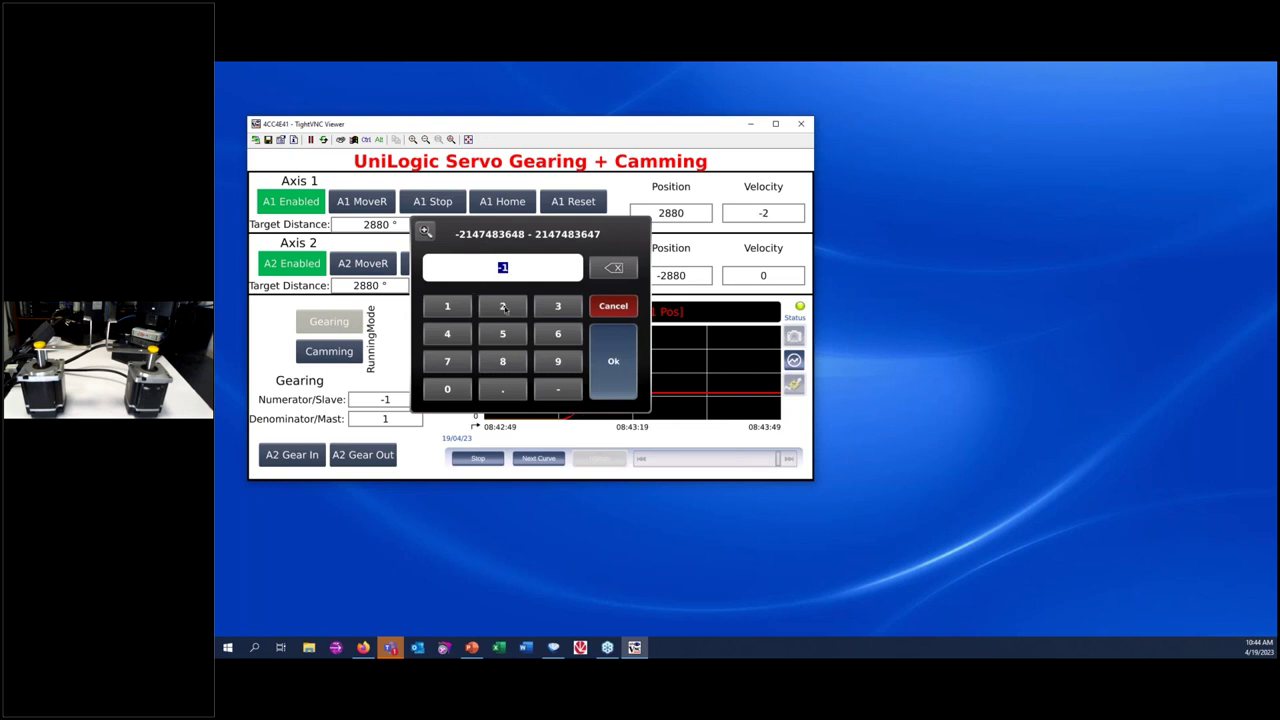
pyautogui.click(503, 306)
pyautogui.click(626, 347)
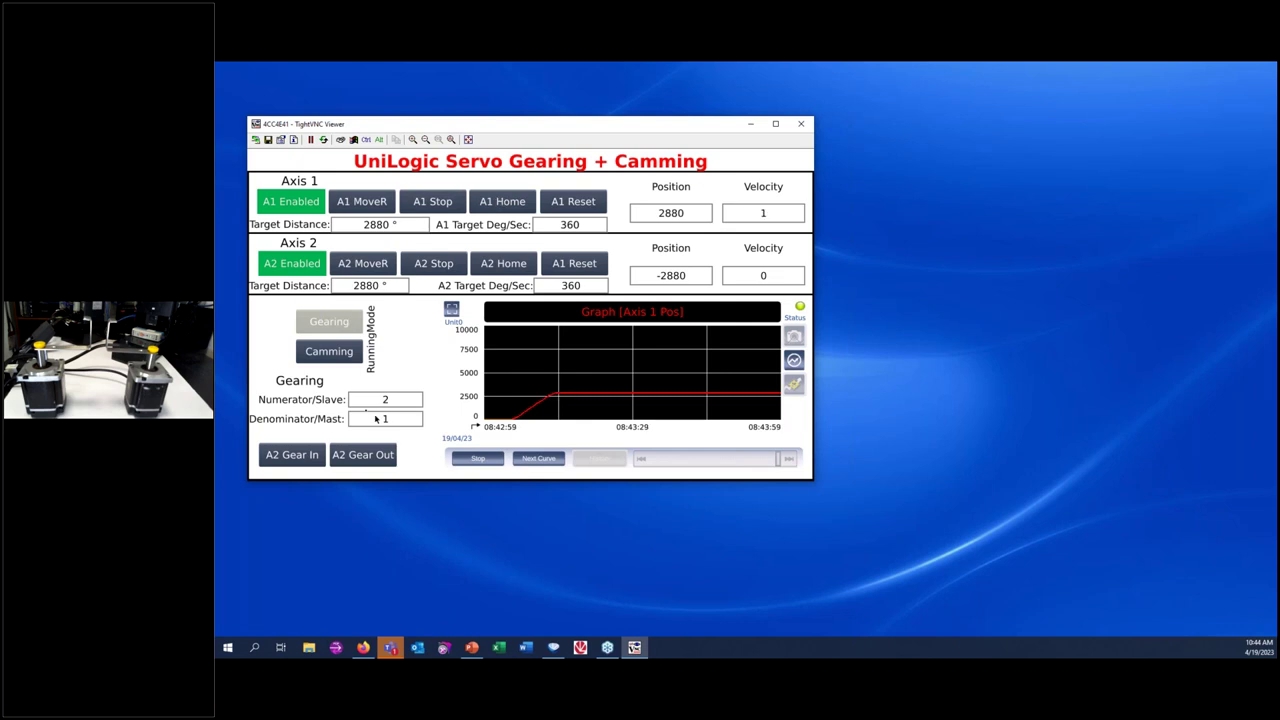
# Home both axes and run the Axis 1 relative move with Axis 2 geared in at 2:1
pyautogui.click(508, 207)
pyautogui.click(511, 267)
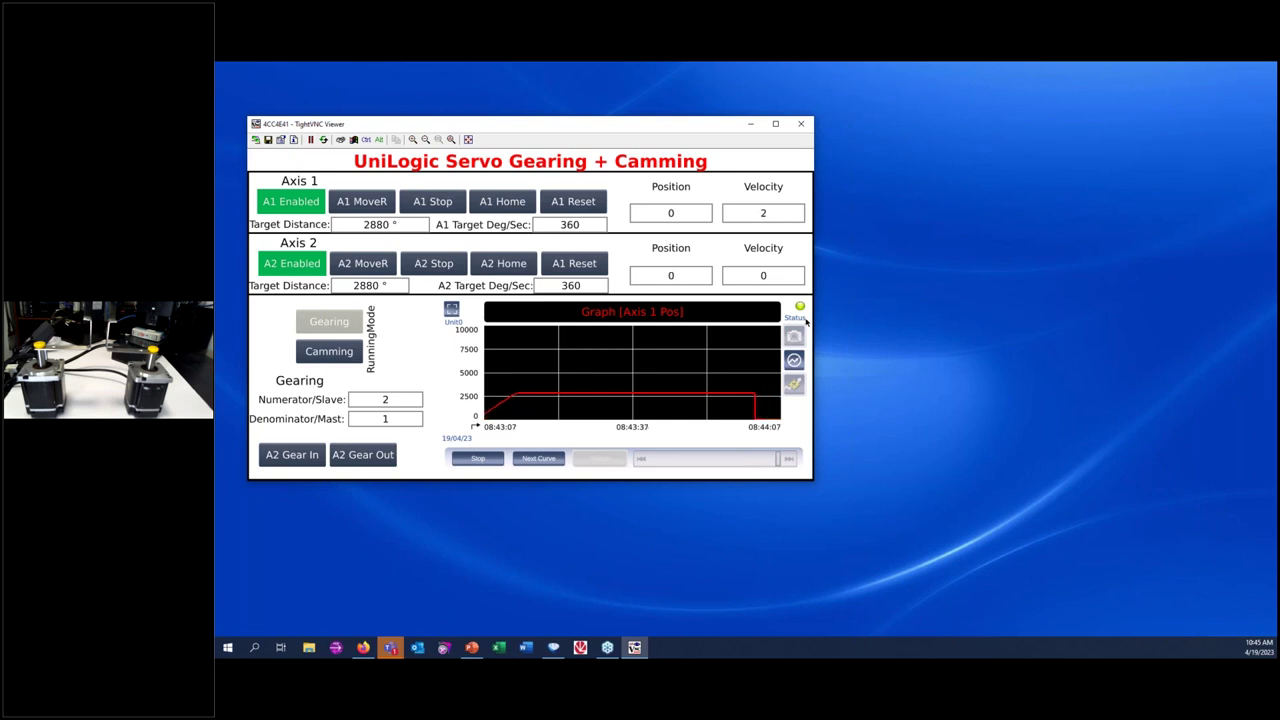
pyautogui.click(281, 458)
pyautogui.click(368, 203)
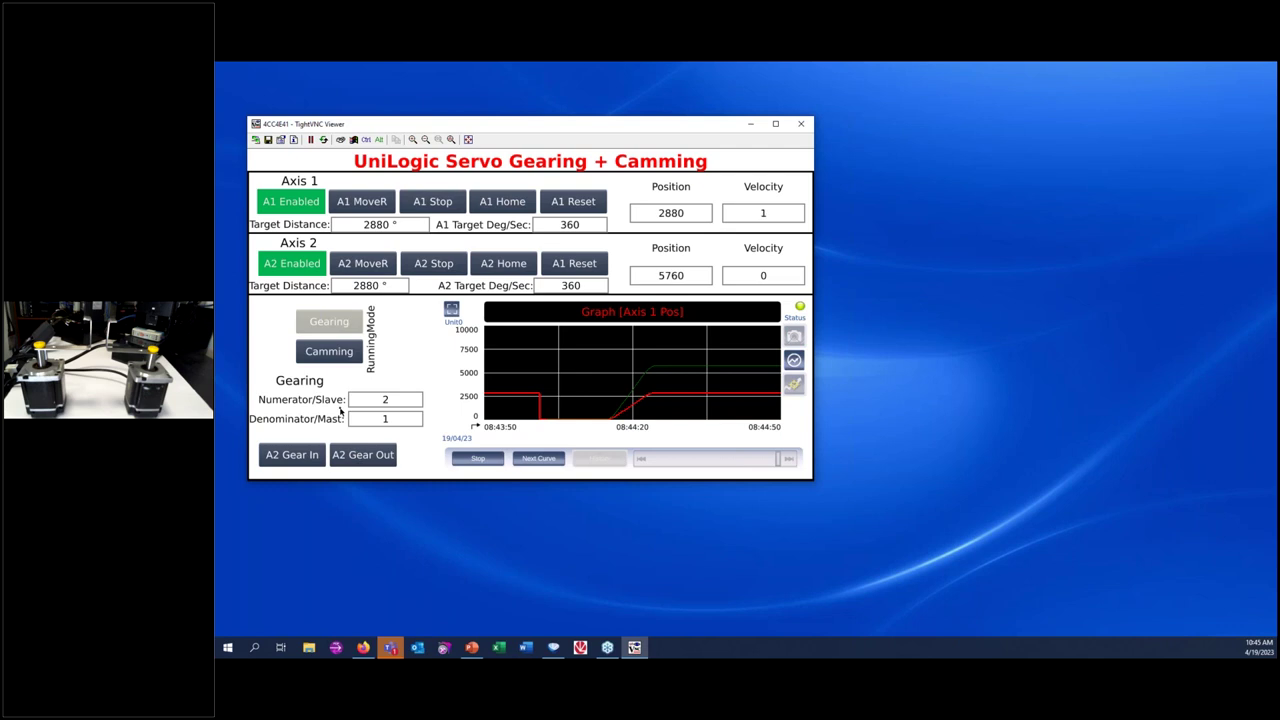
# Stop, home and reset both axes on the Gearing screen
pyautogui.click(420, 202)
pyautogui.click(434, 268)
pyautogui.click(500, 204)
pyautogui.click(514, 265)
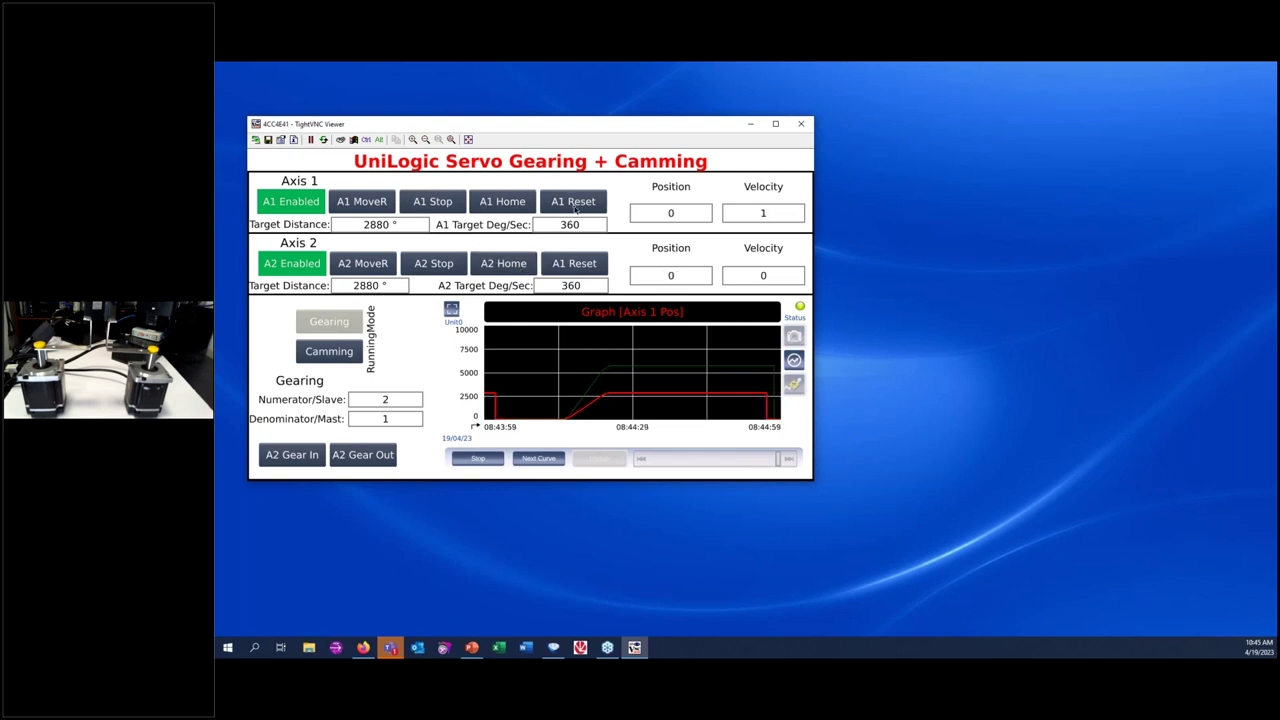
pyautogui.click(569, 266)
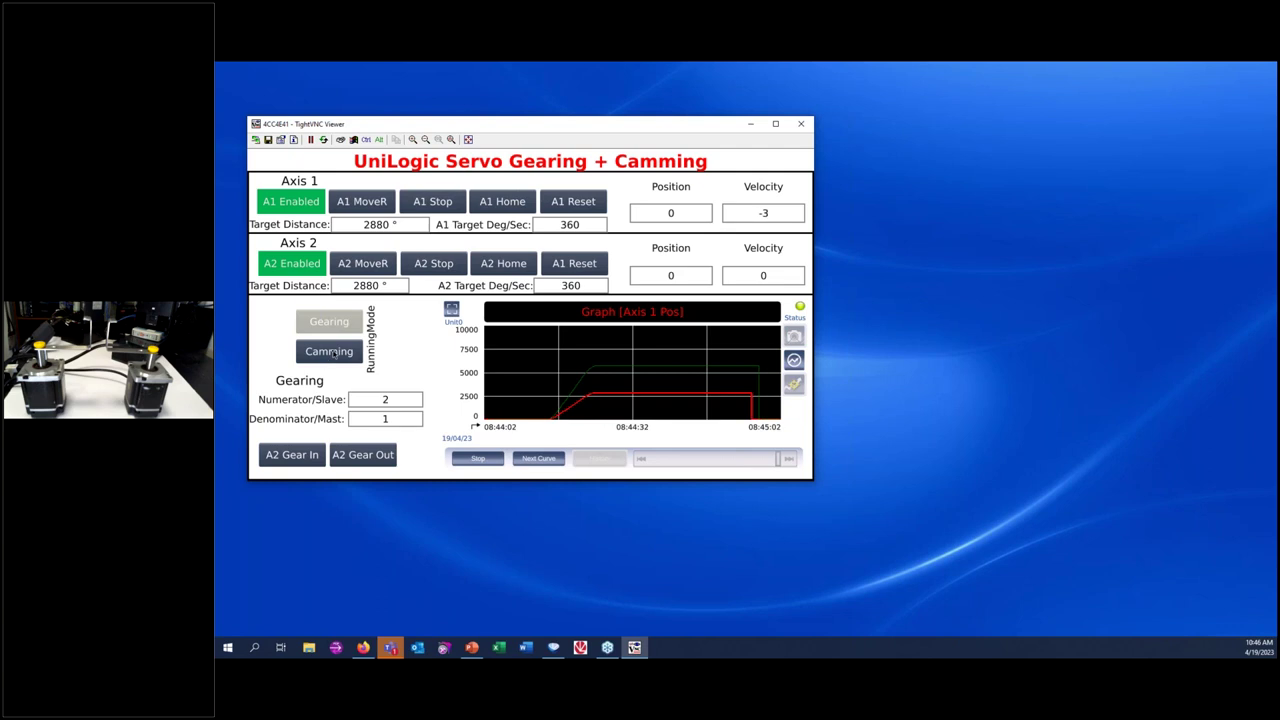
# Switch the running mode to Camming and home and reset the axes there
pyautogui.click(331, 352)
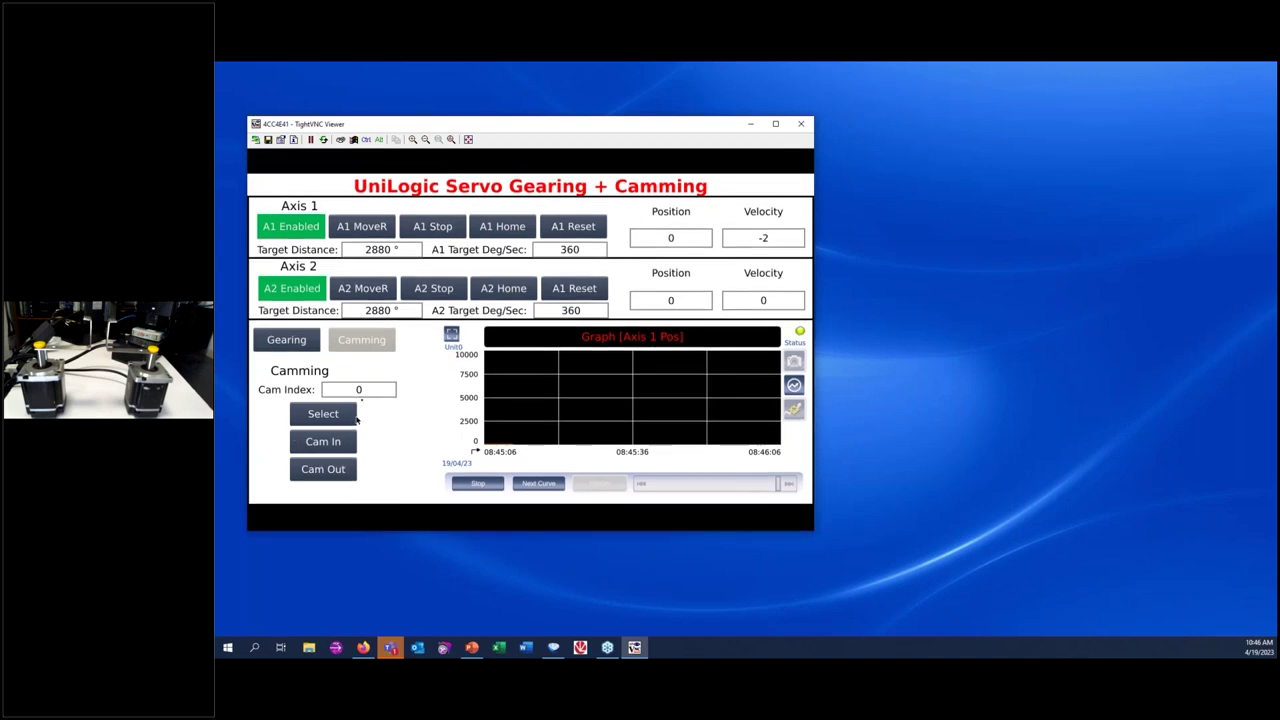
pyautogui.click(505, 232)
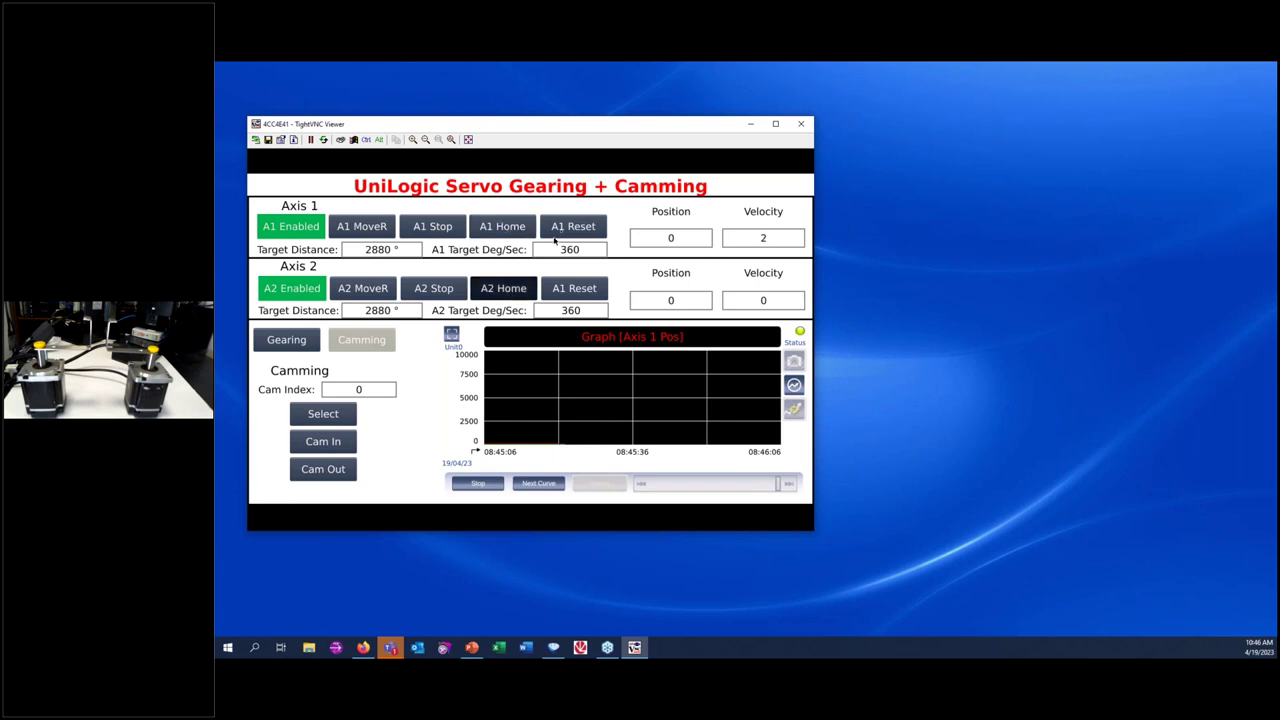
pyautogui.click(584, 224)
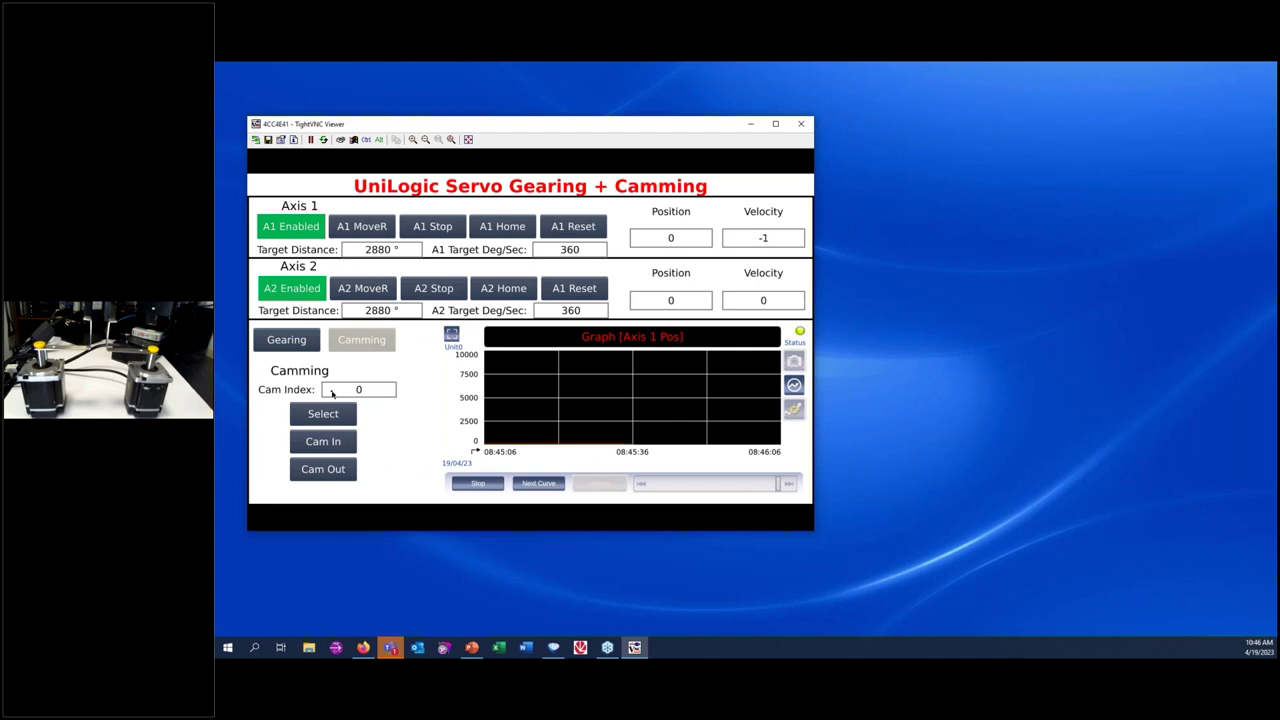
# Set the Cam Index to 2, select that cam and run the Axis 1 relative move
pyautogui.click(360, 390)
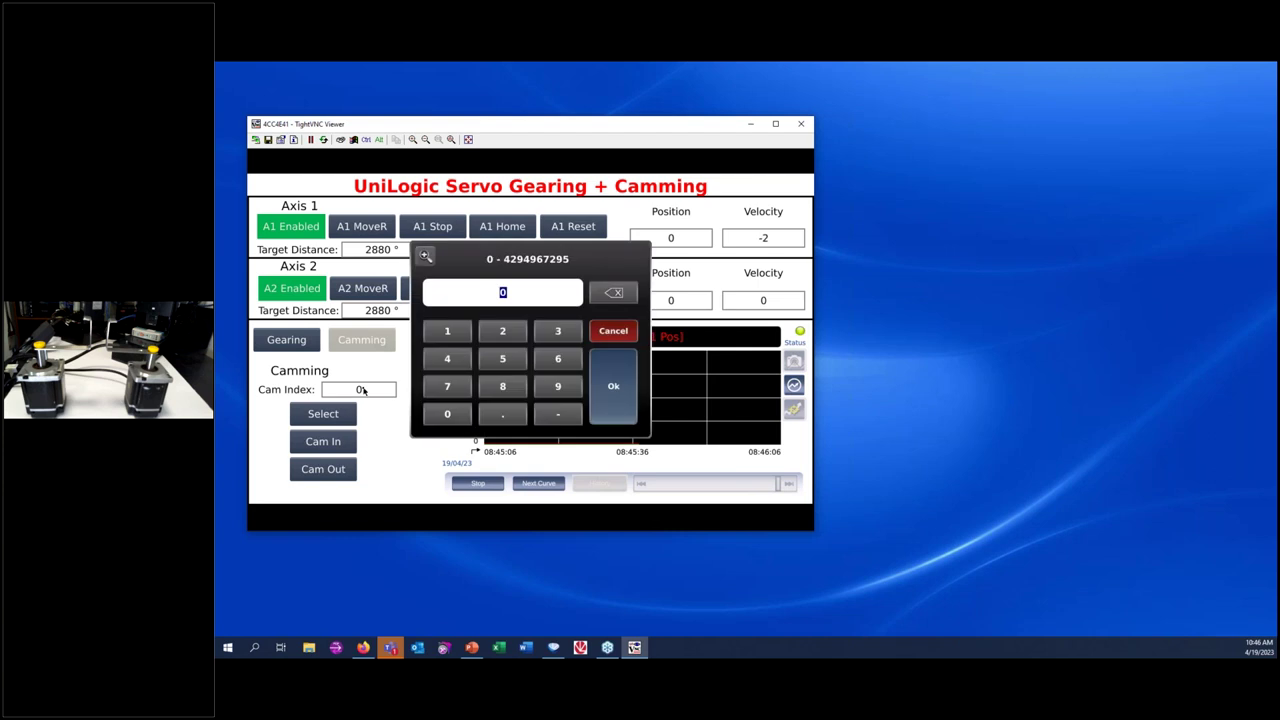
pyautogui.click(500, 334)
pyautogui.click(614, 386)
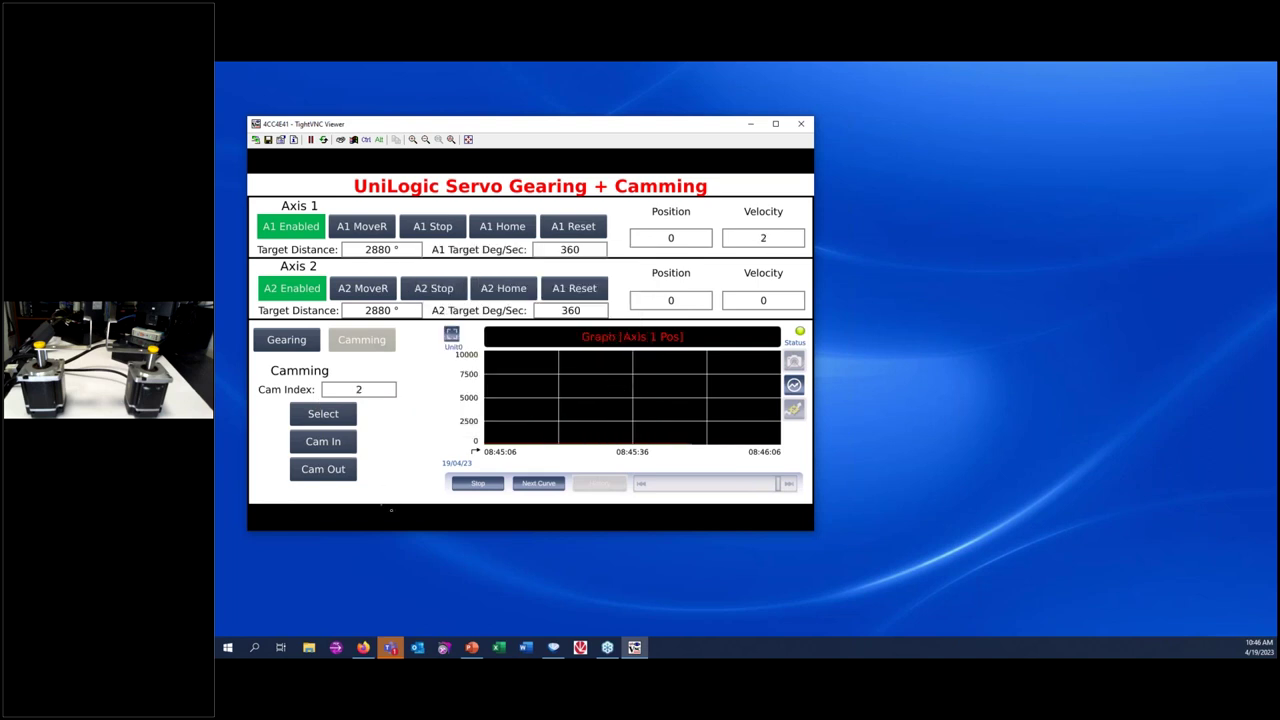
pyautogui.click(318, 416)
pyautogui.click(372, 228)
# Stop Axis 1 and cam out Axis 2, homing both axes and resetting Axis 2
pyautogui.click(431, 228)
pyautogui.click(324, 472)
pyautogui.click(502, 228)
pyautogui.click(502, 290)
pyautogui.click(564, 290)
# Select Cam Index 0, cam in Axis 2 and run the Axis 1 relative move
pyautogui.click(362, 390)
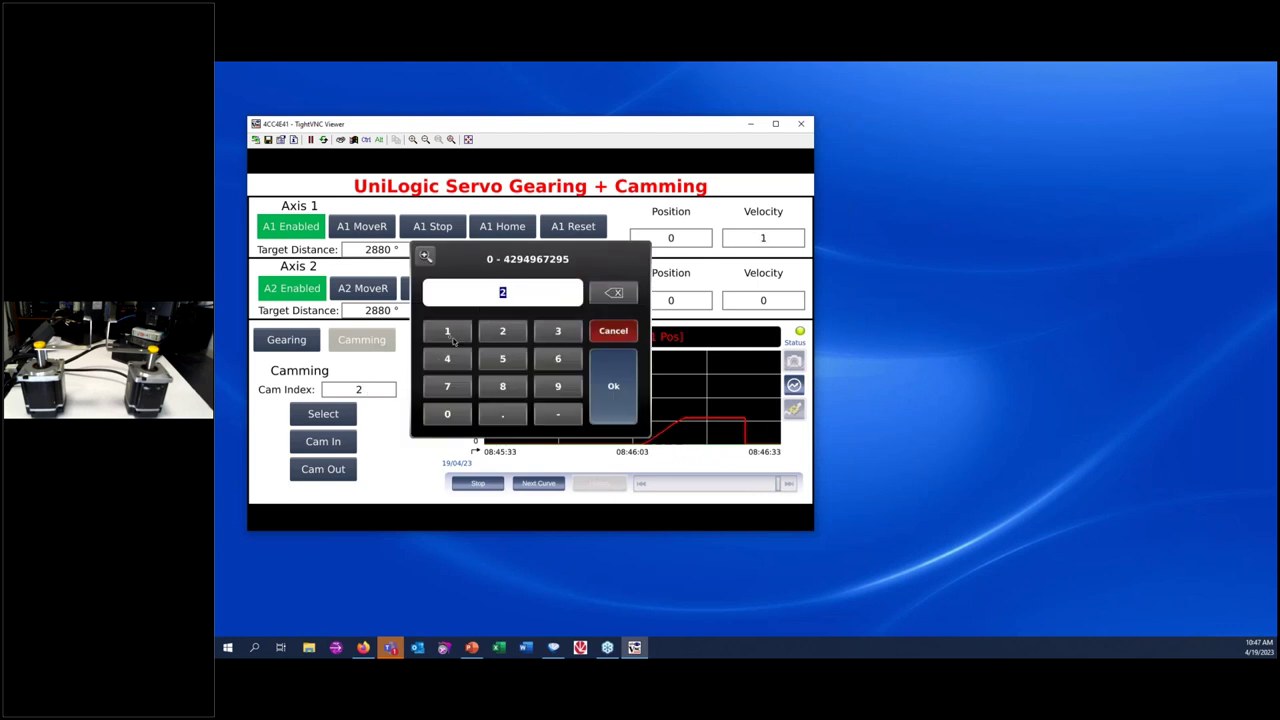
pyautogui.click(447, 416)
pyautogui.click(615, 400)
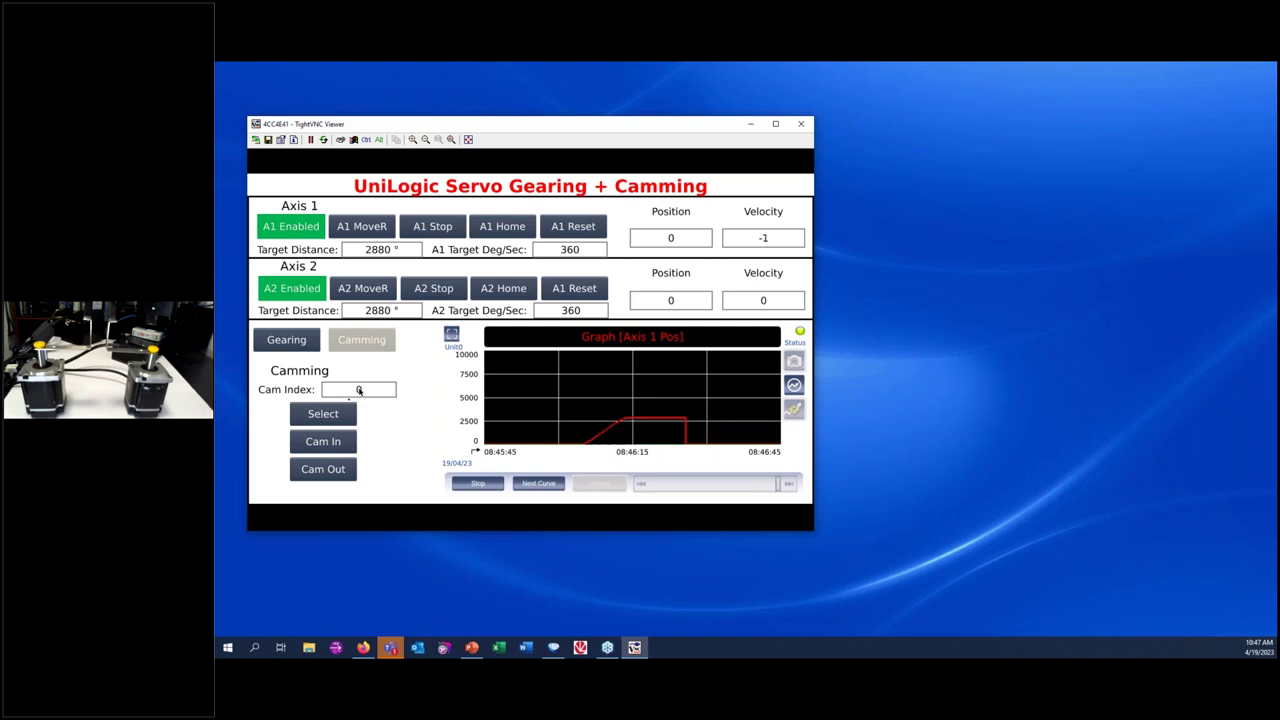
pyautogui.click(324, 419)
pyautogui.click(324, 445)
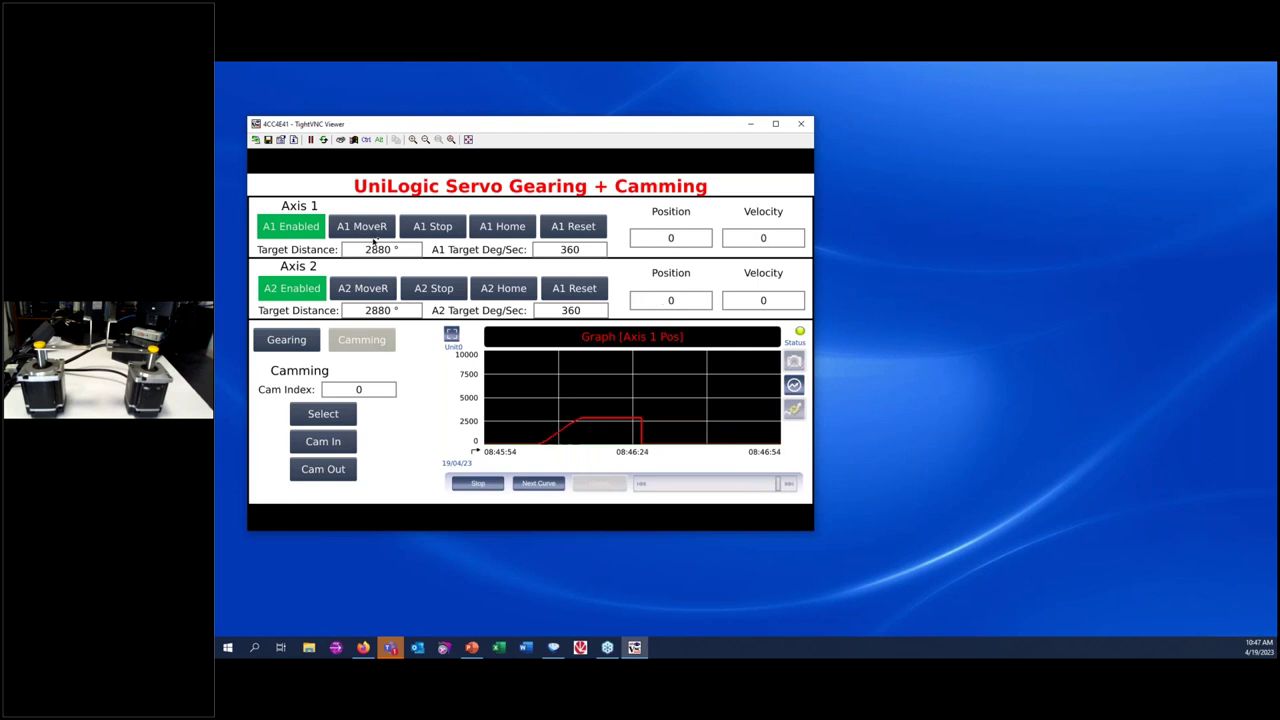
pyautogui.click(366, 231)
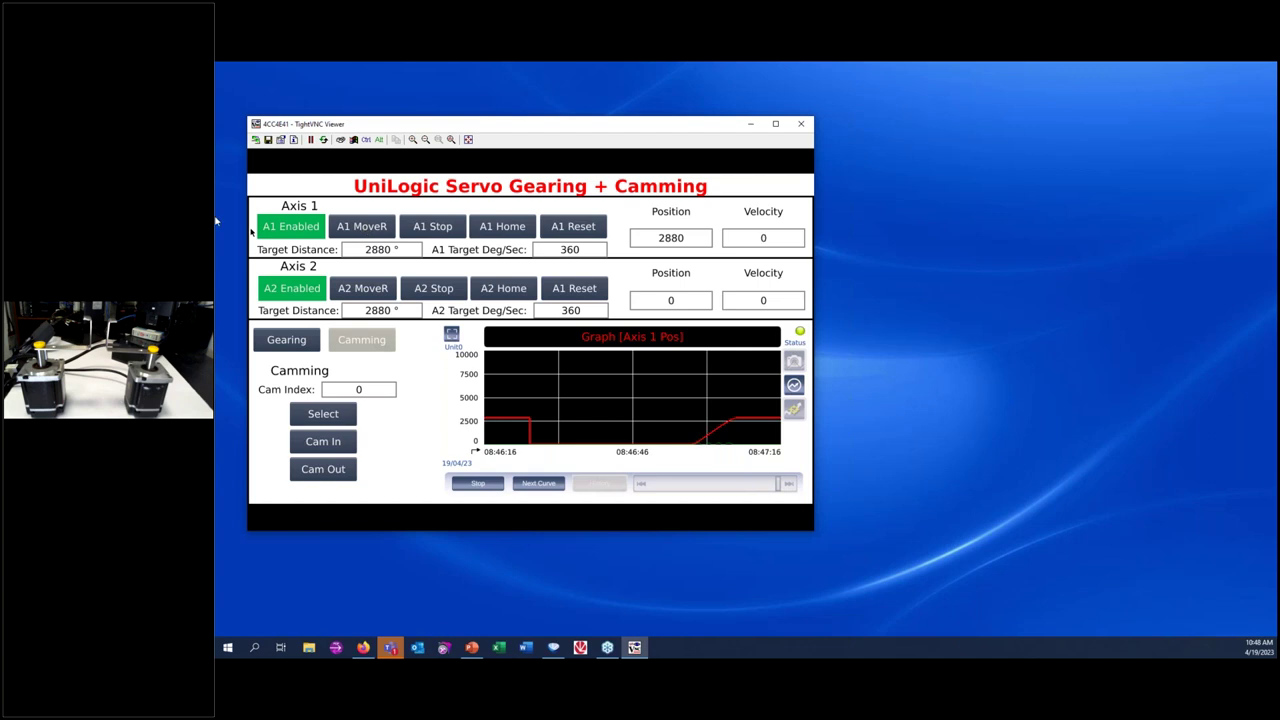
# Cam out Axis 2, stop both axes and home Axis 1
pyautogui.click(318, 473)
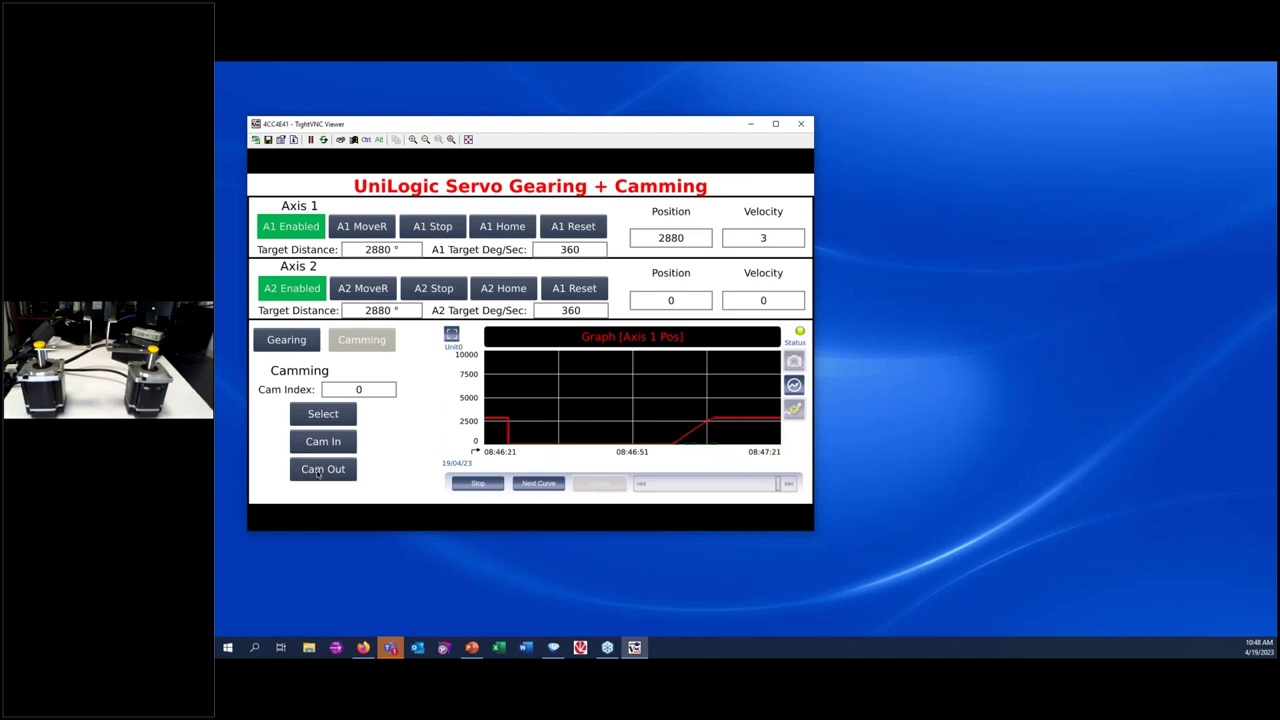
pyautogui.click(443, 230)
pyautogui.click(443, 290)
pyautogui.click(504, 216)
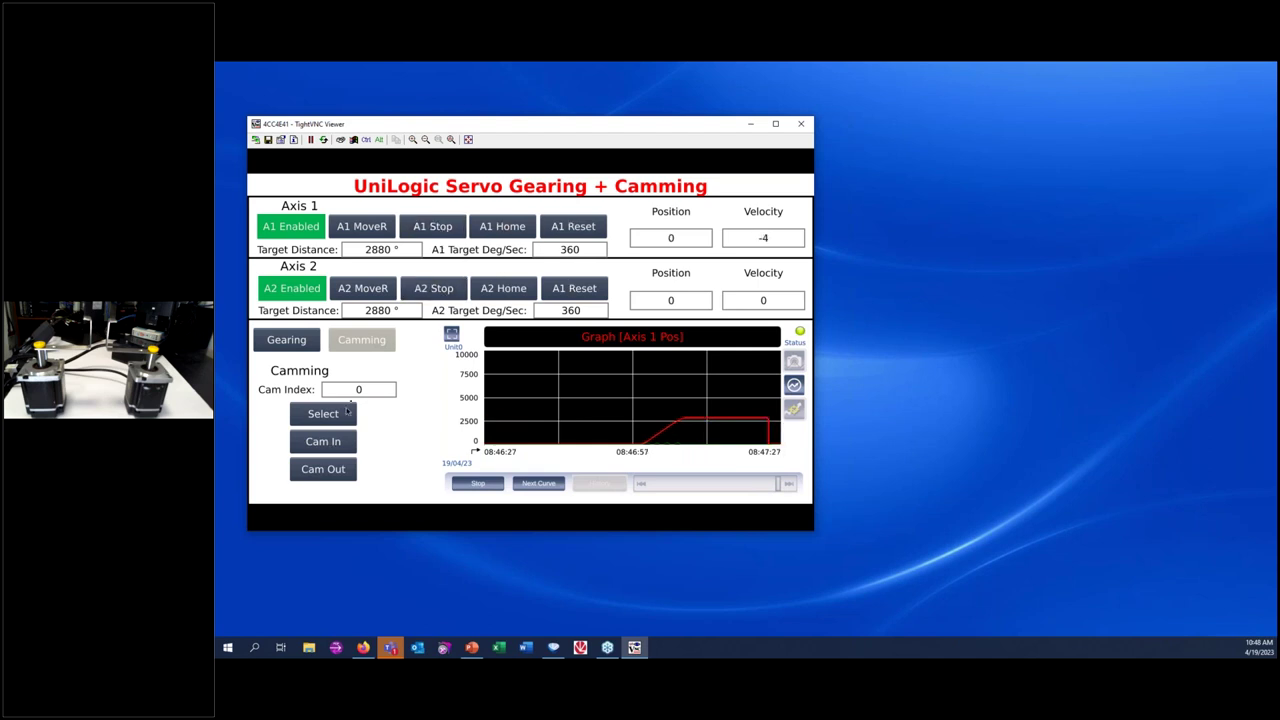
# Set the Cam Index to 1 and run the Axis 1 relative move
pyautogui.click(368, 388)
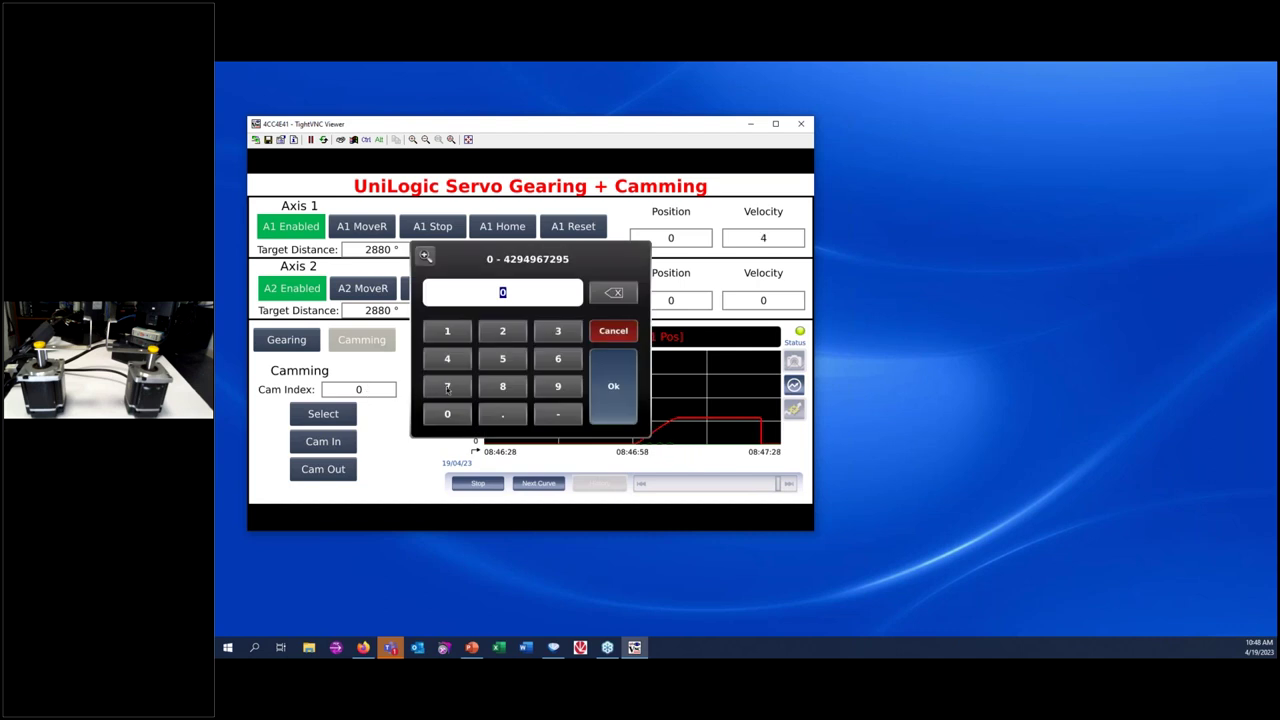
pyautogui.click(444, 330)
pyautogui.click(634, 367)
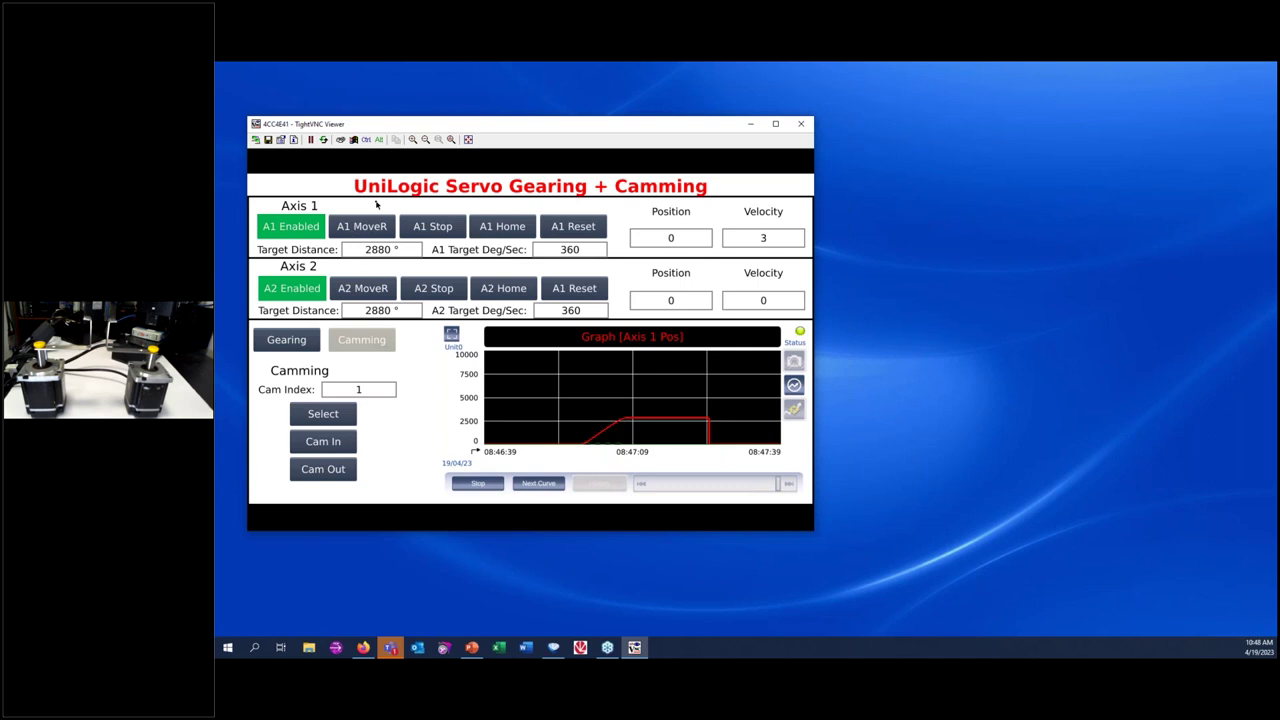
pyautogui.click(365, 231)
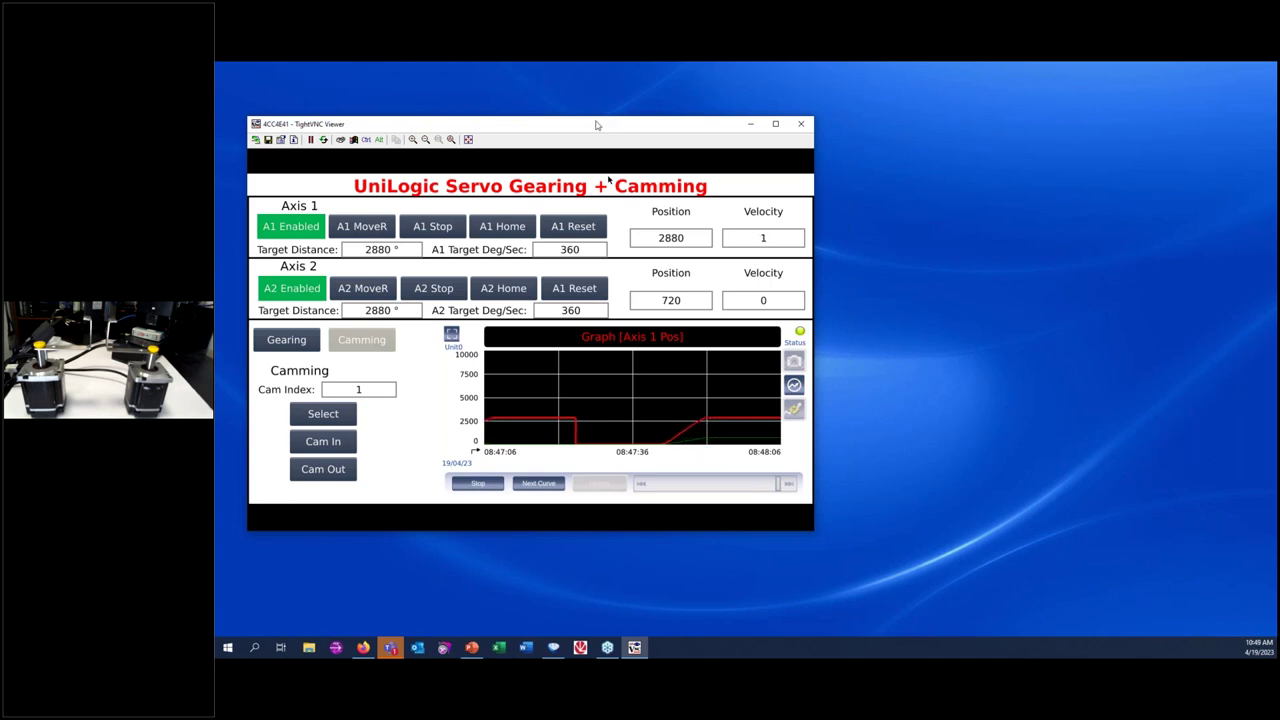
# Stop the position graph and hide its controls to enlarge the plotted curves
pyautogui.click(474, 487)
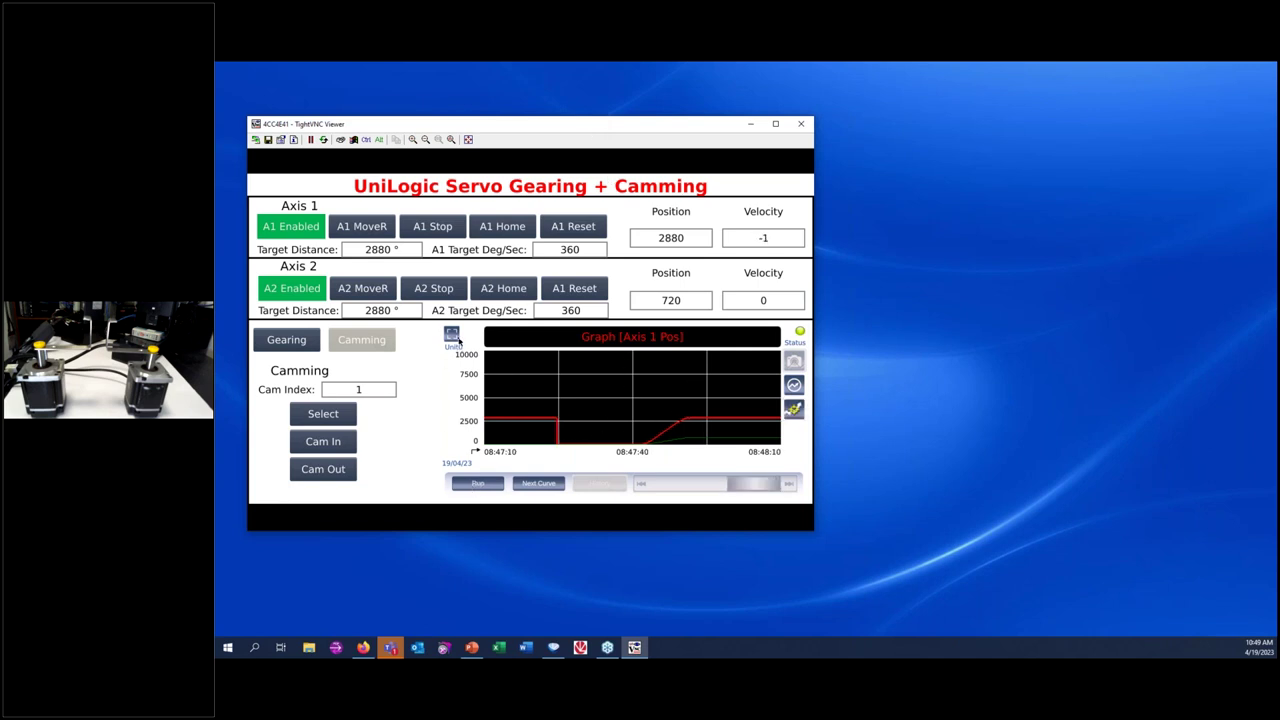
pyautogui.click(454, 338)
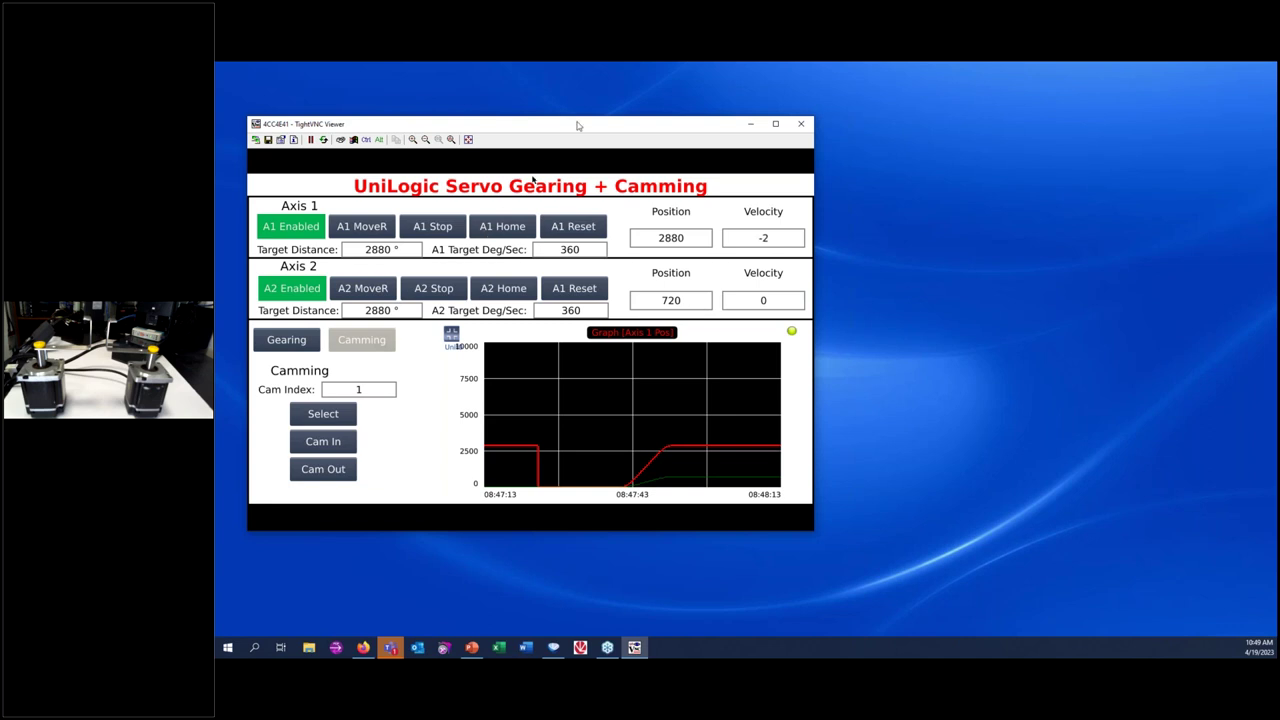
# Minimise the HMI viewer and advance the PowerPoint slide show to the Unitronics Popup Question #3 slide
pyautogui.click(752, 126)
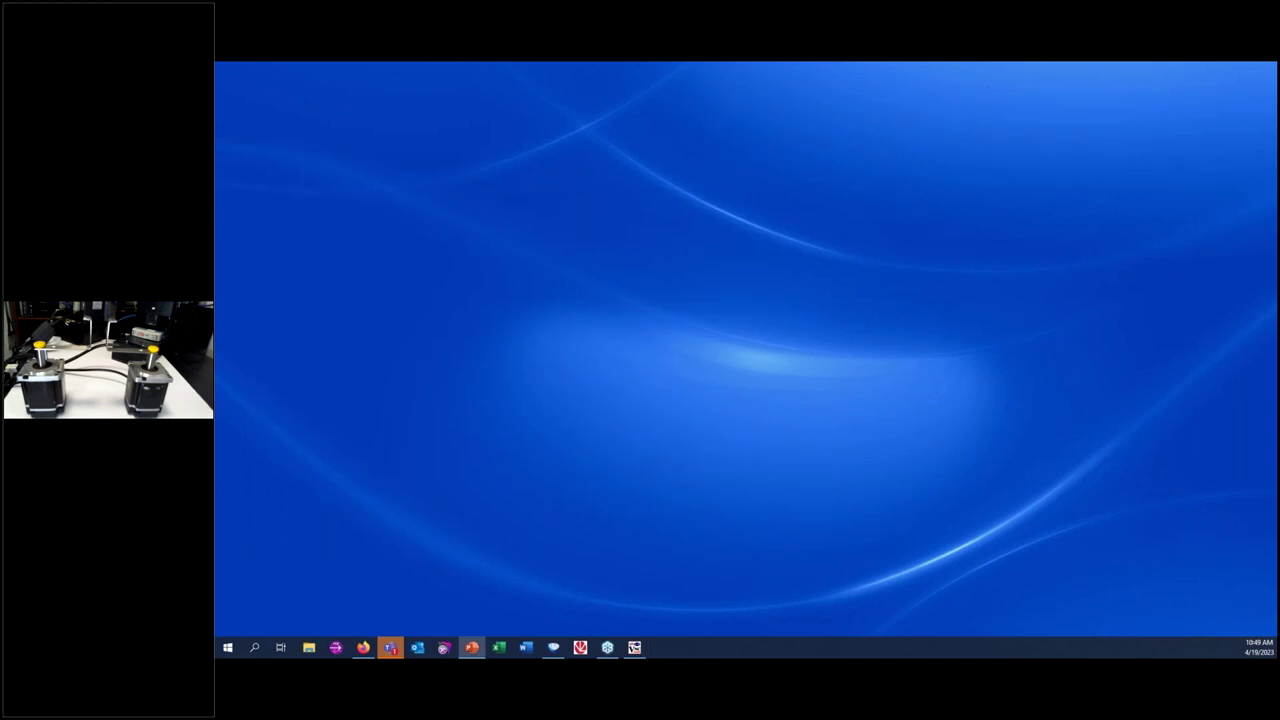
pyautogui.click(471, 647)
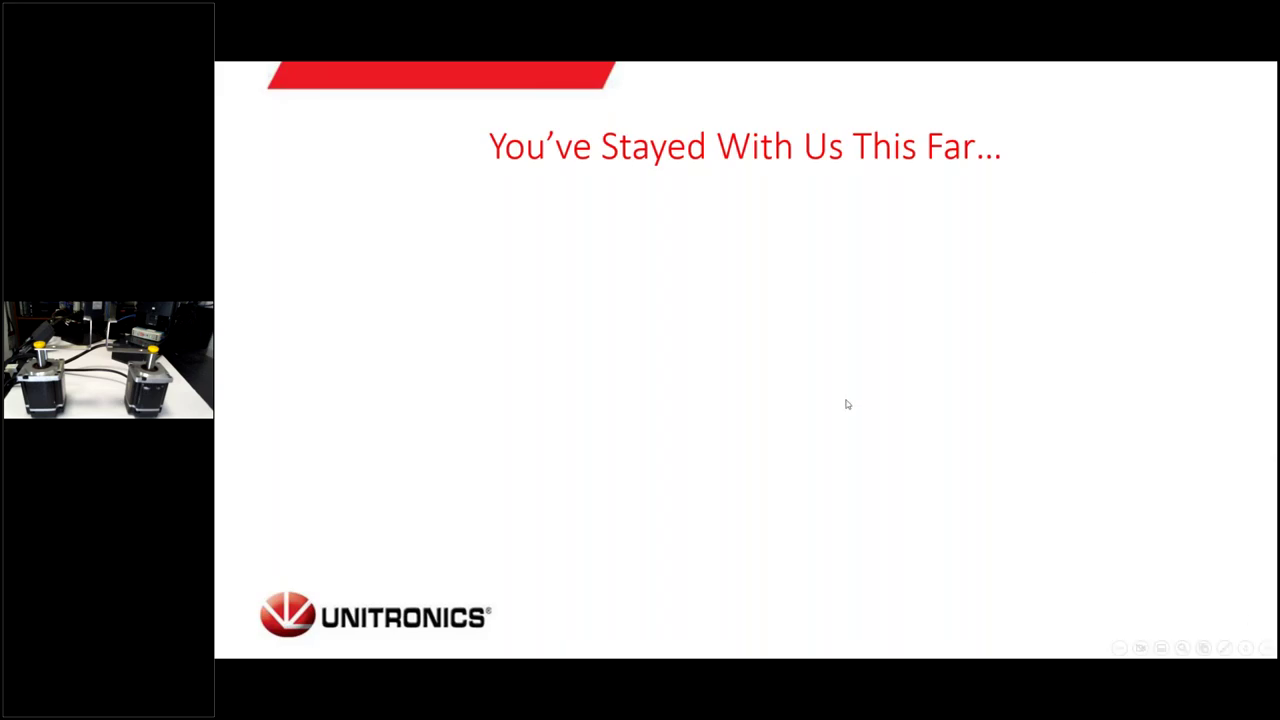
pyautogui.click(672, 415)
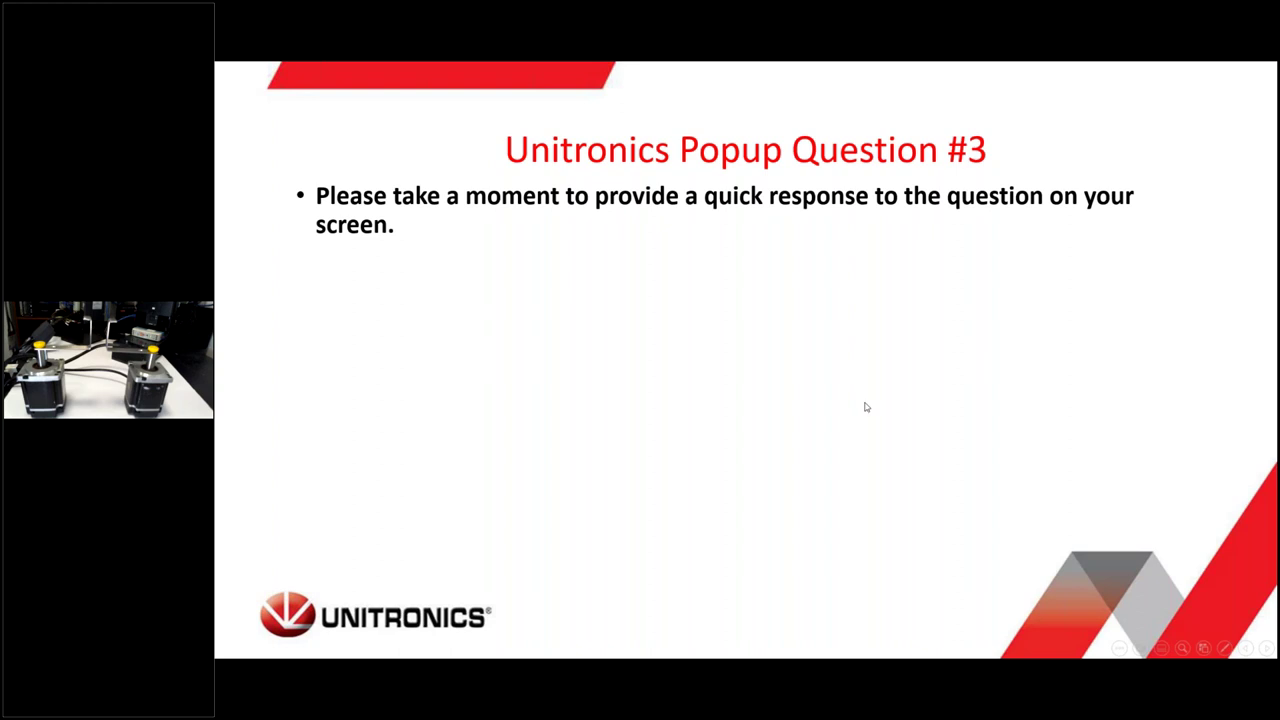